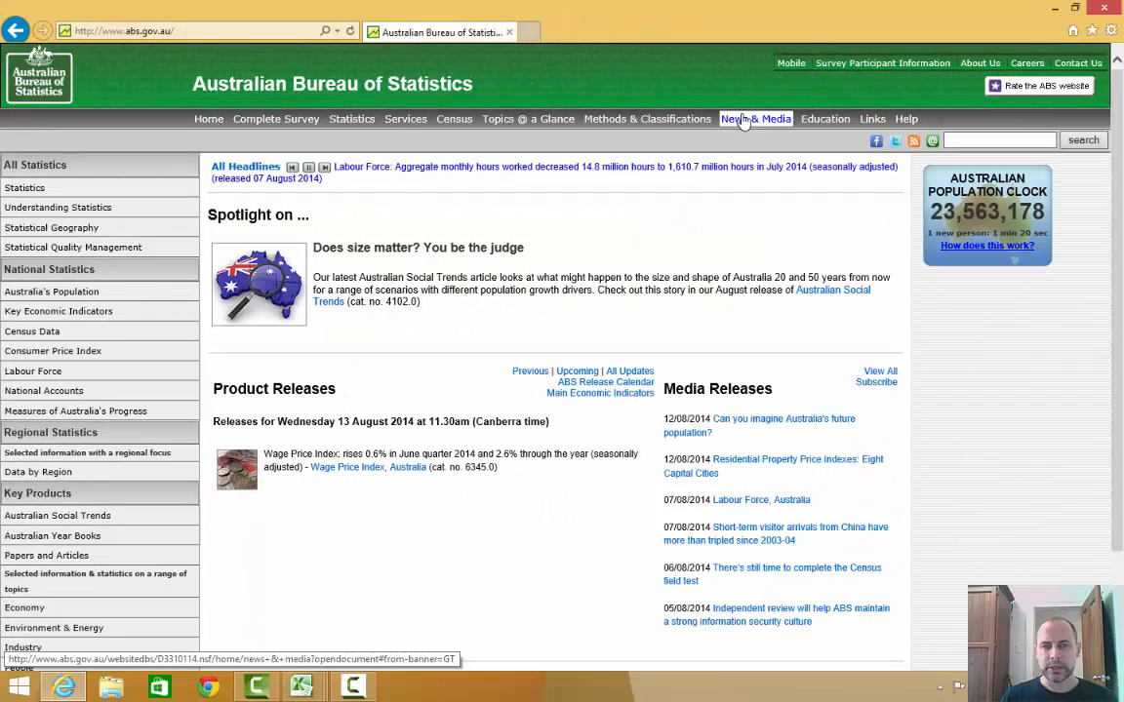
# - Open the Community Profiles page within the Census data and analysis section of the Australian Bureau of Statistics website
pyautogui.moveTo(454, 367); pyautogui.dragTo(447, 156)
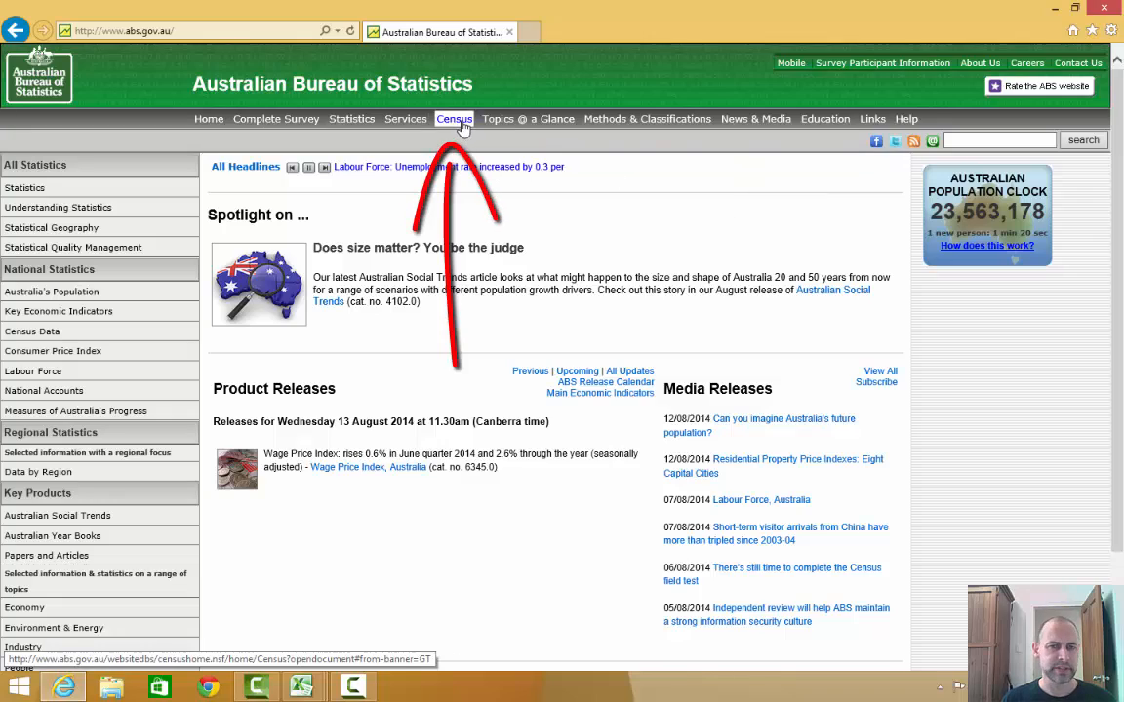
pyautogui.click(459, 127)
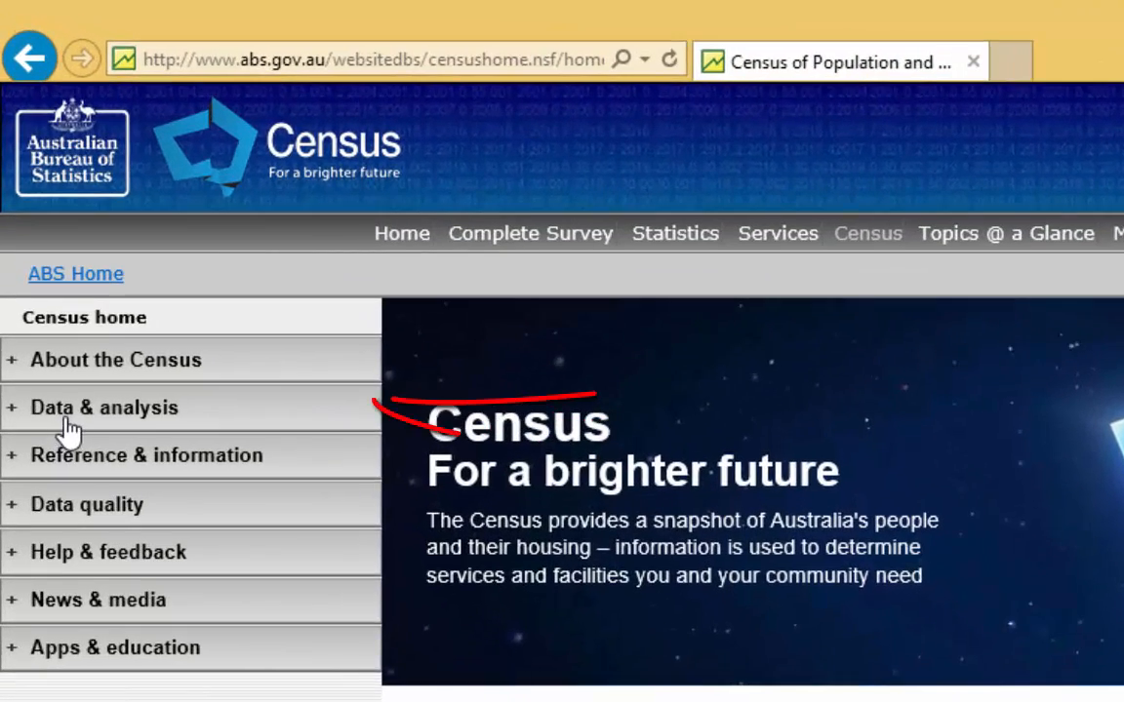
pyautogui.click(71, 428)
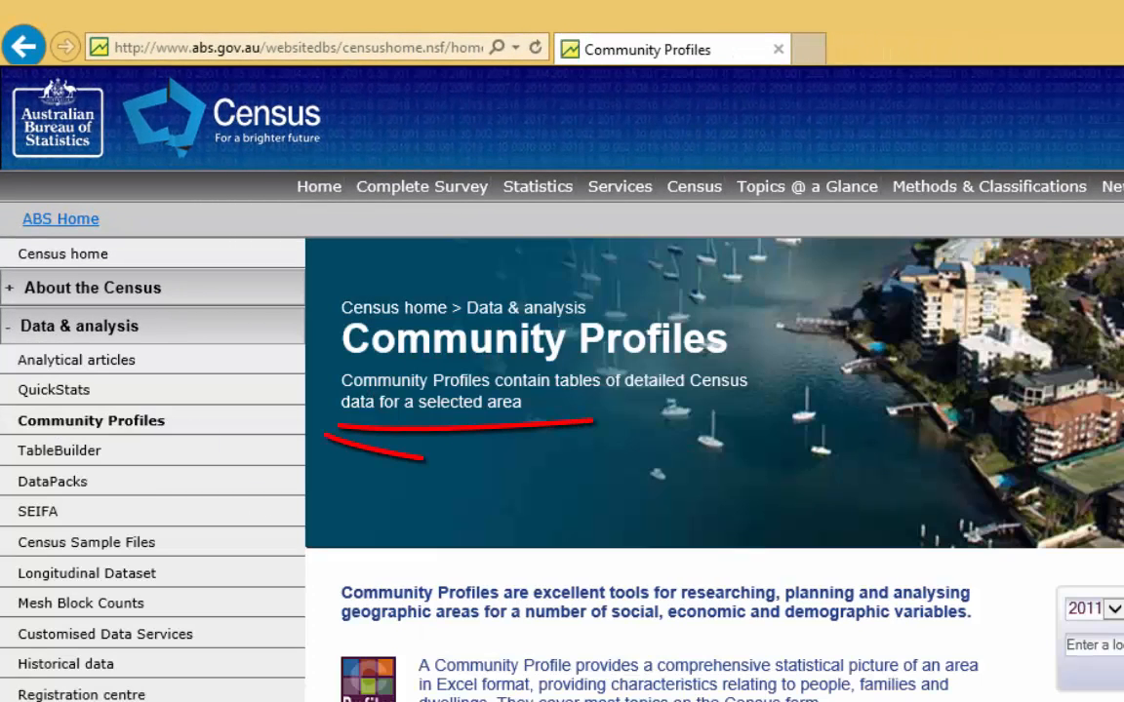
# - Enter "campbelltown" as the Community Profiles search location and choose the Campbelltown (C), NSW Local Government Area suggestion
pyautogui.click(1095, 645)
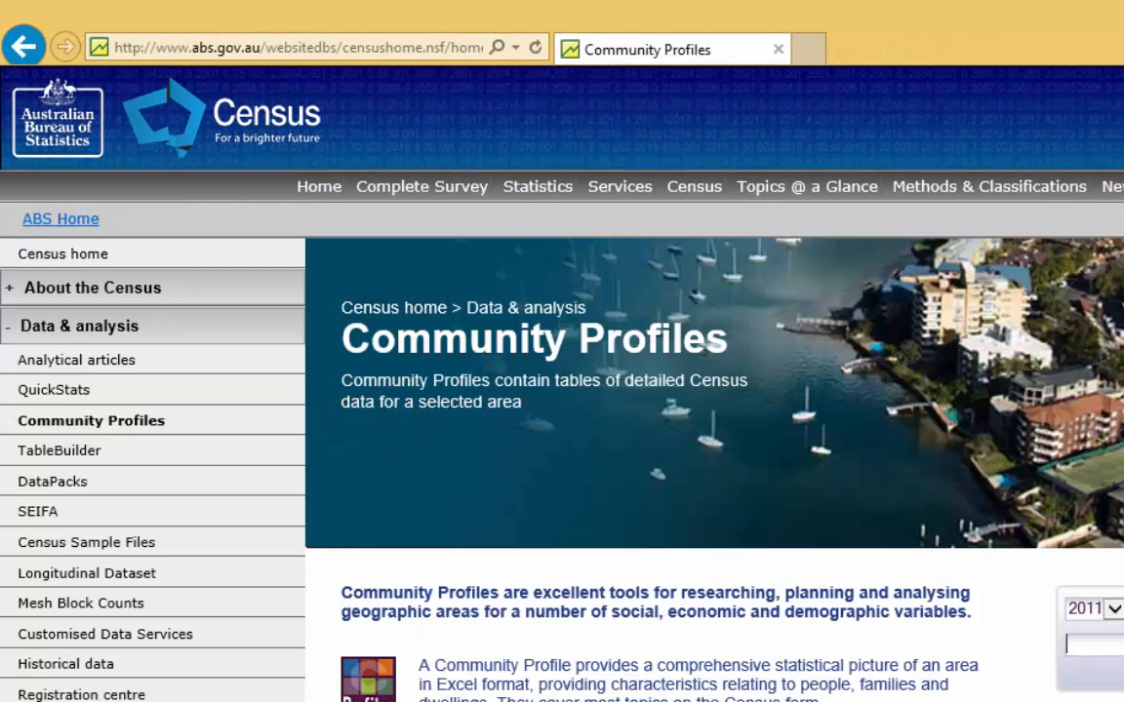
pyautogui.write('campbe')
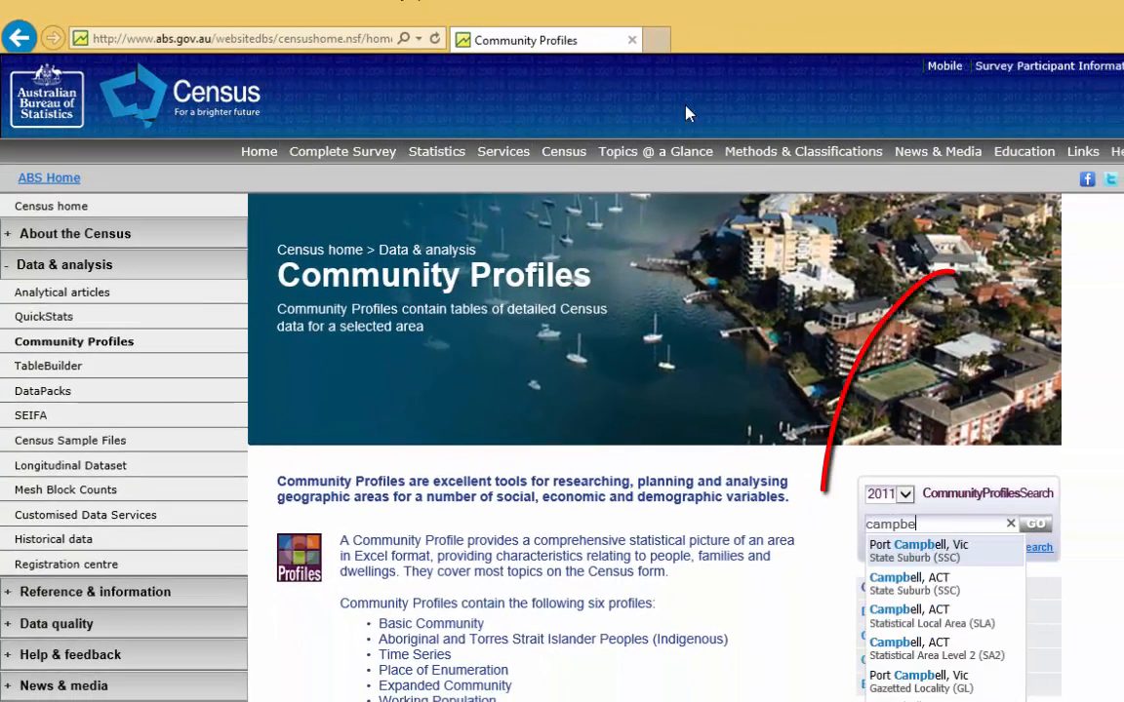
pyautogui.scroll(-1, 685, 114)
pyautogui.write('ll')
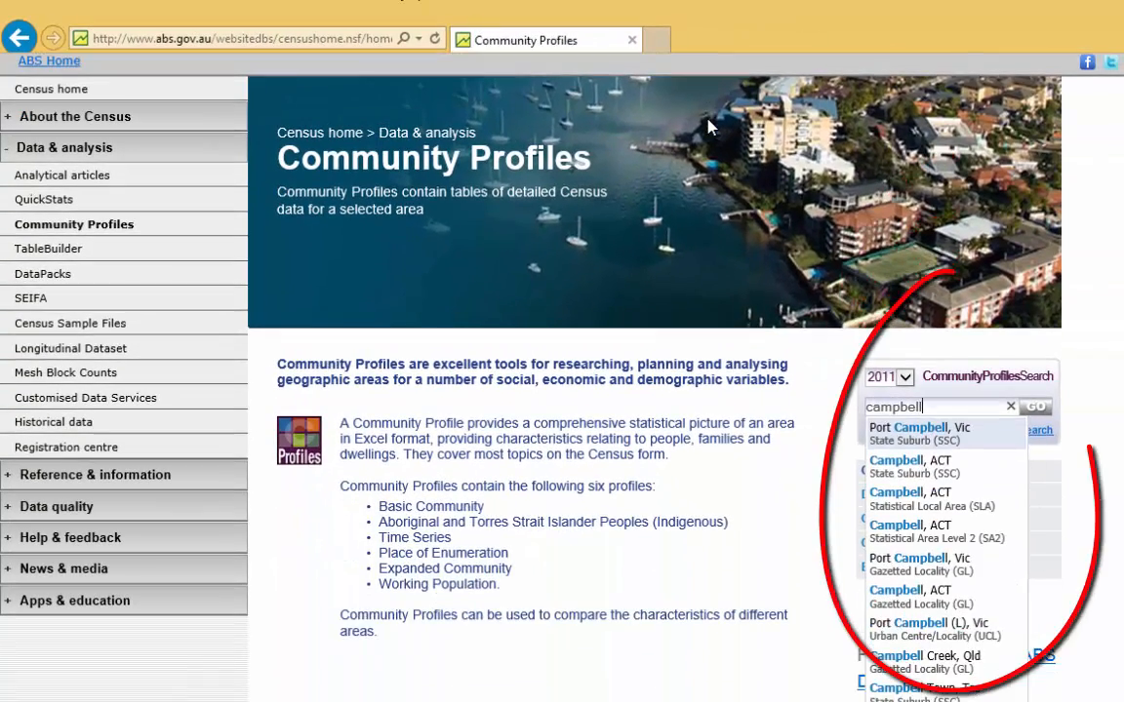
pyautogui.write('town')
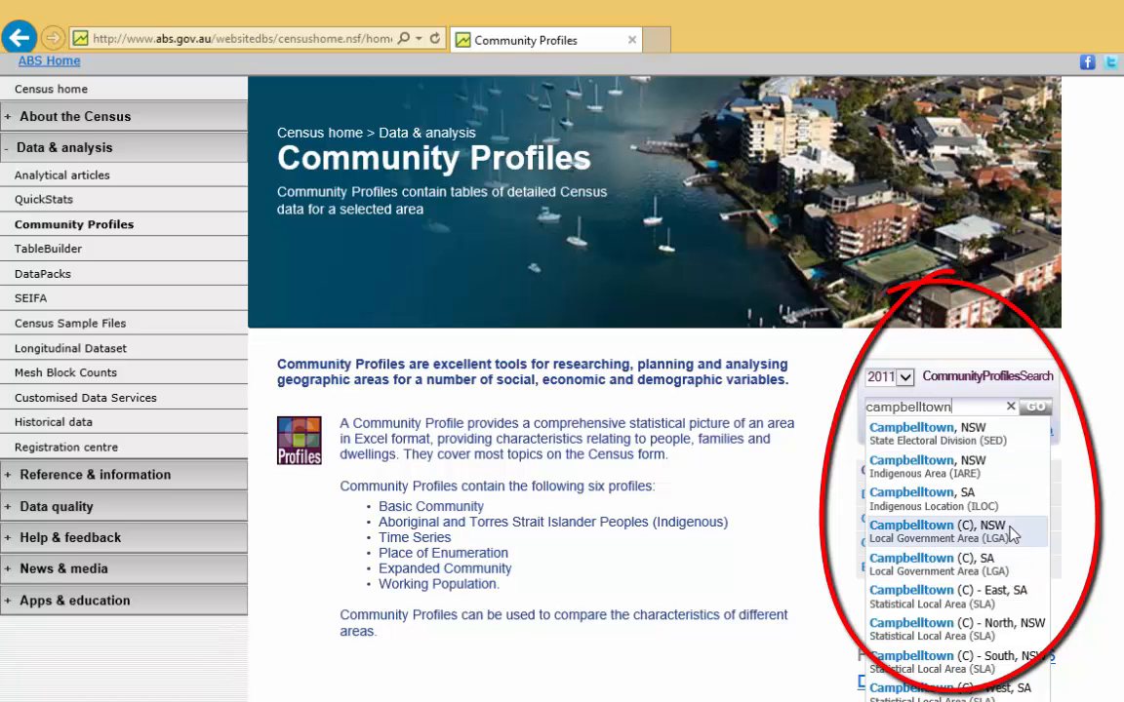
pyautogui.click(981, 532)
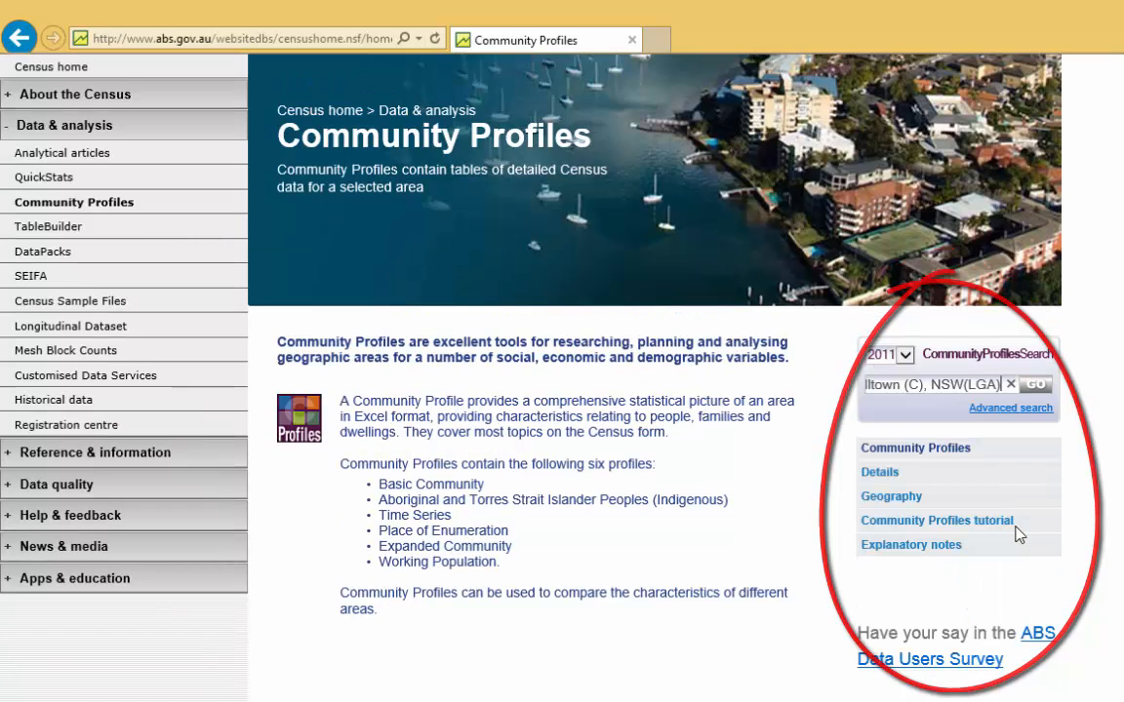
# - Choose 2011 as the census year and run the Community Profiles search for the selected area
pyautogui.click(906, 355)
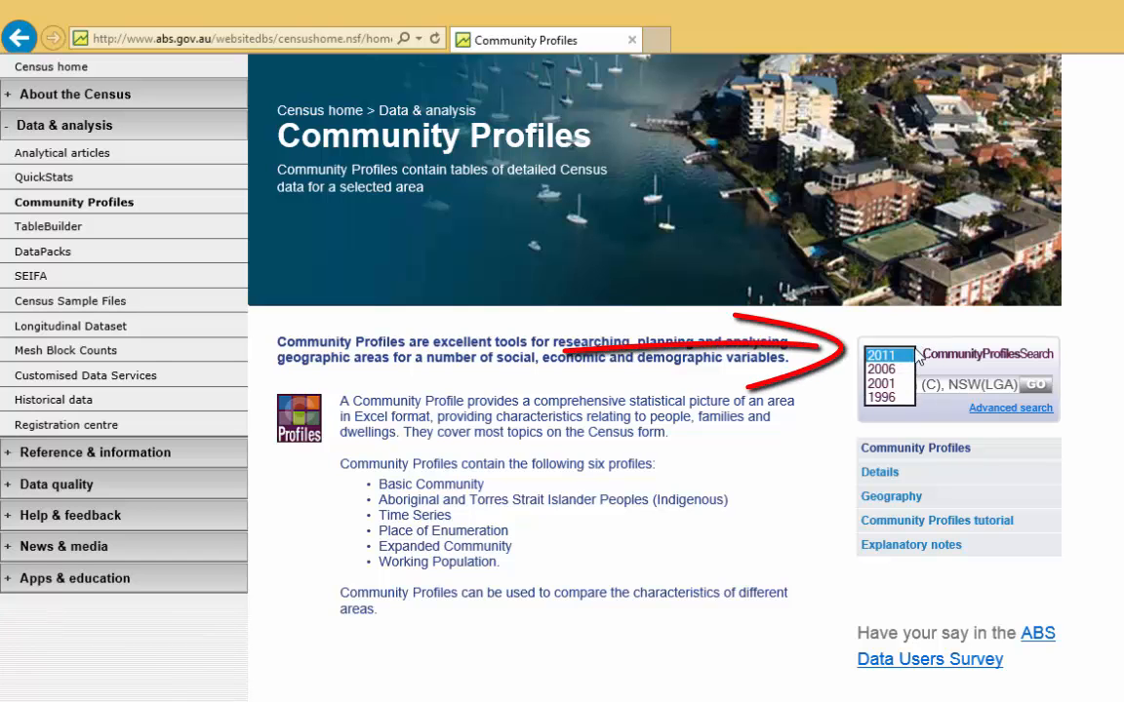
pyautogui.click(908, 355)
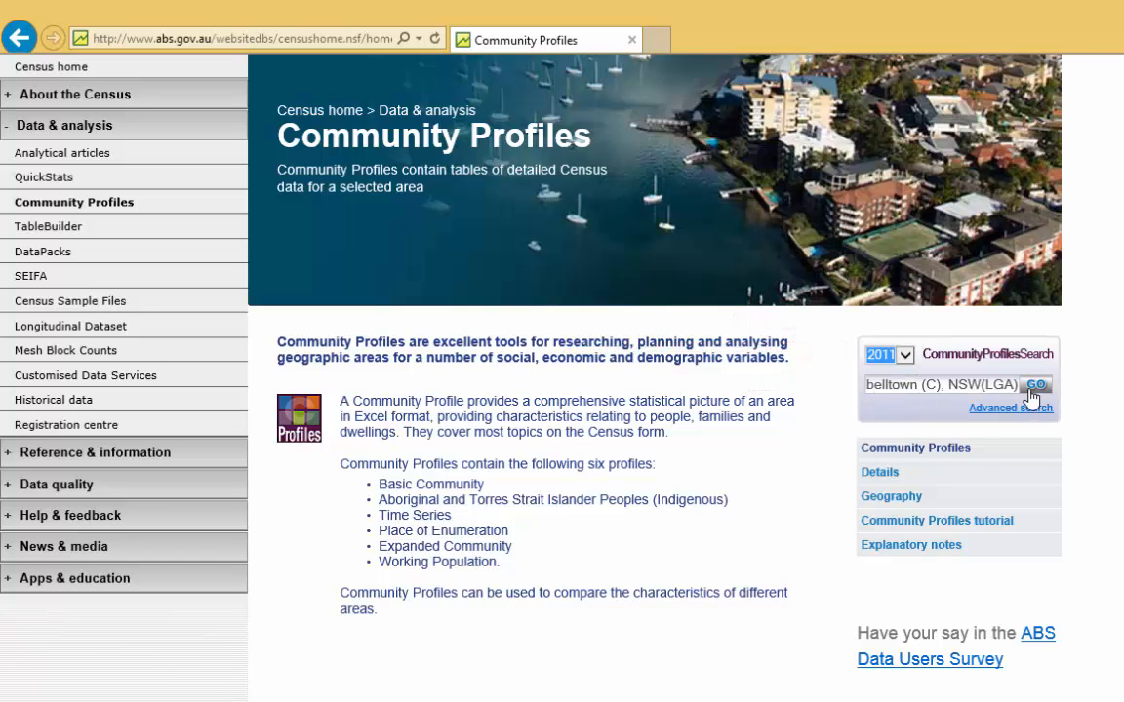
pyautogui.click(1031, 390)
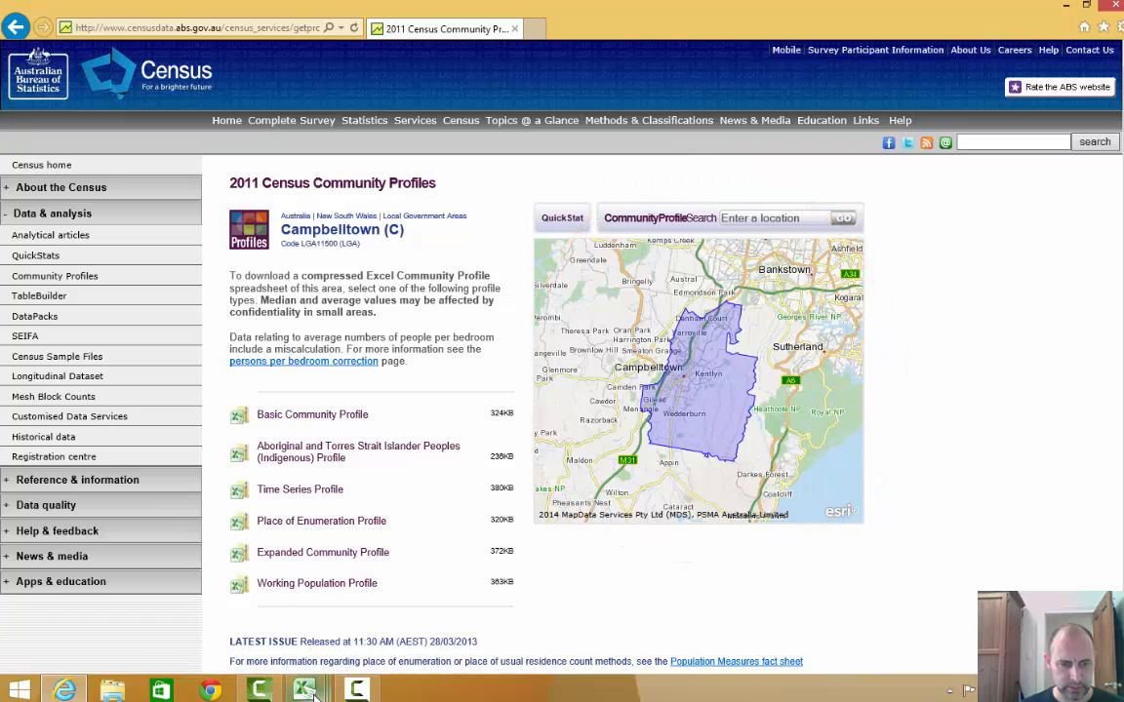
# - Switch to the BCP_LGA11500 workbook in Excel and open table B01, Selected Person Characteristics by Sex
pyautogui.moveTo(304, 691)
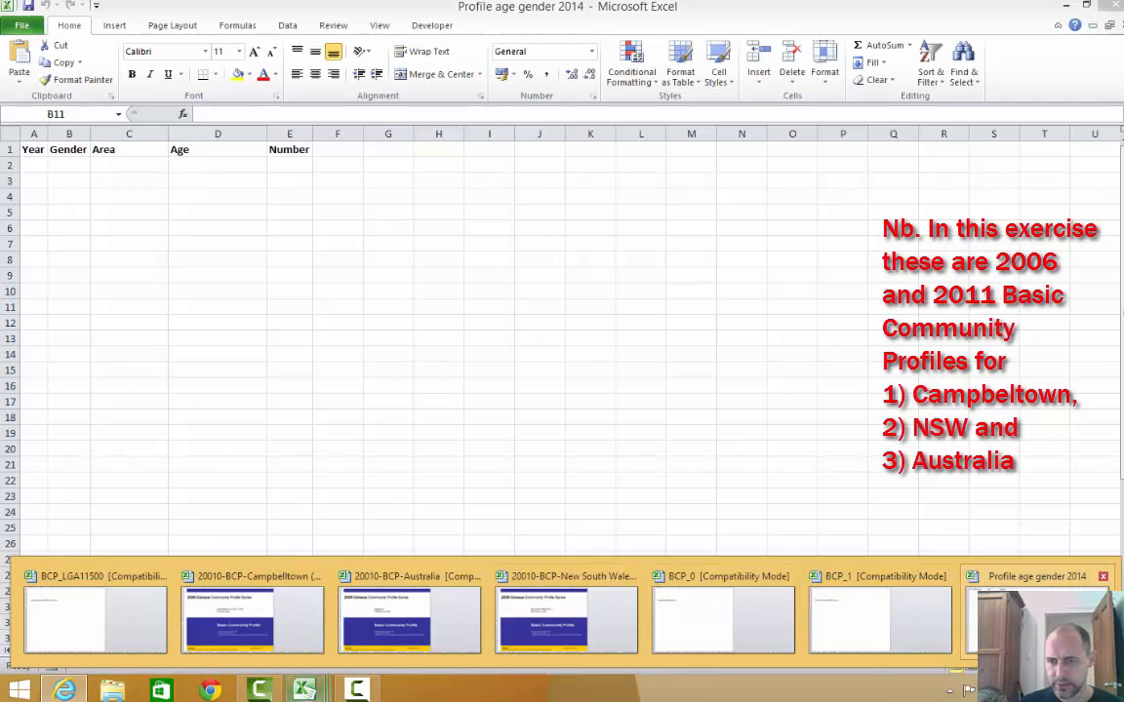
pyautogui.click(1034, 605)
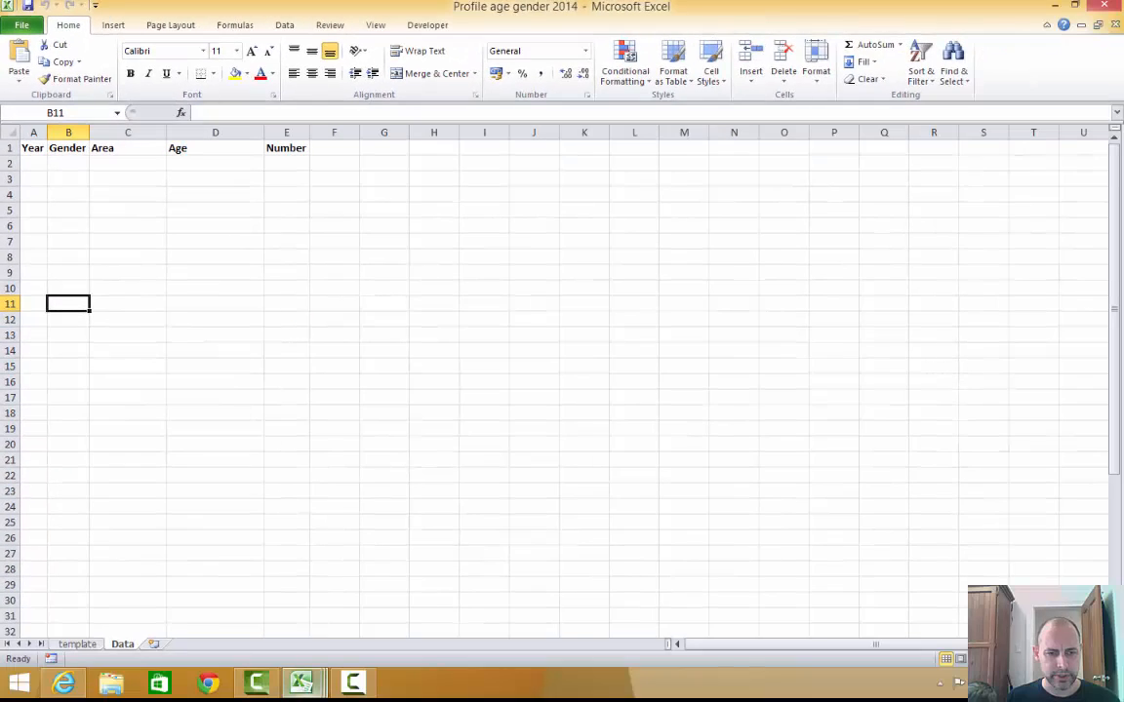
pyautogui.moveTo(304, 686)
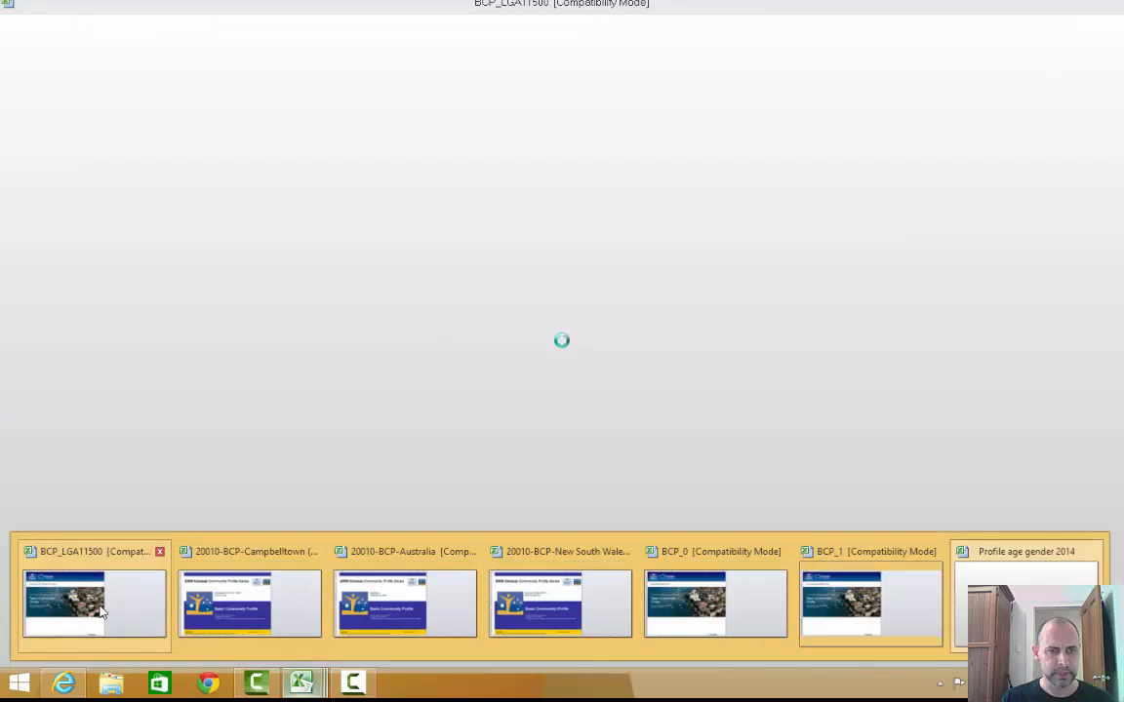
pyautogui.click(98, 611)
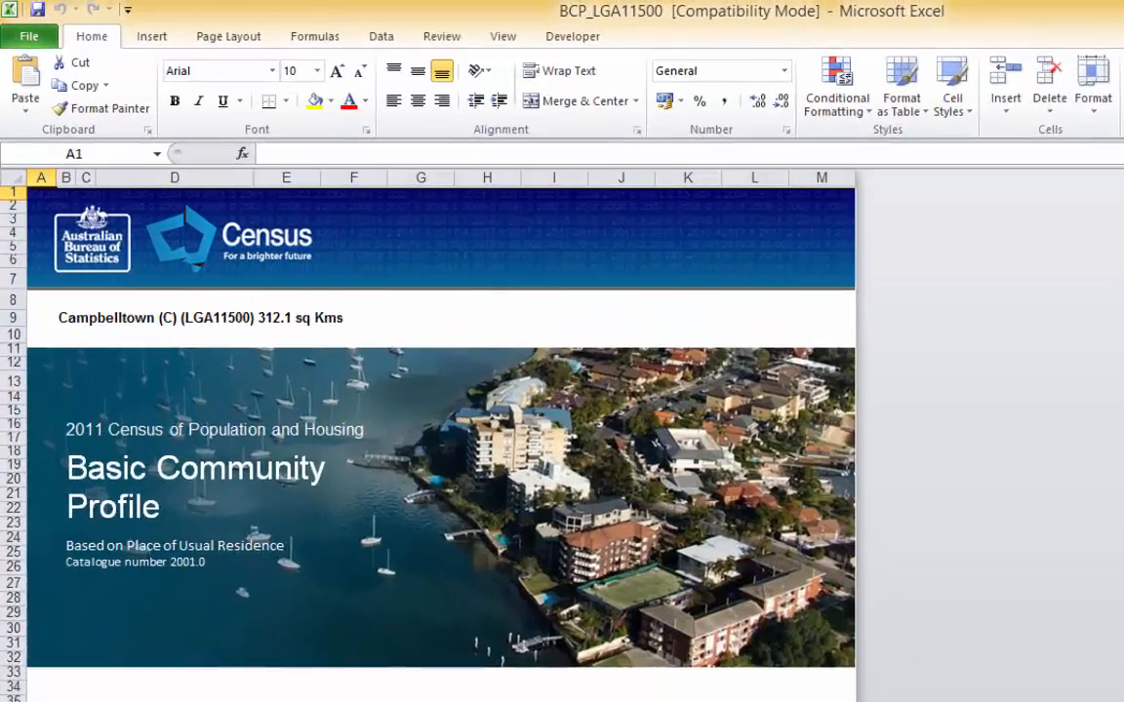
pyautogui.click(184, 645)
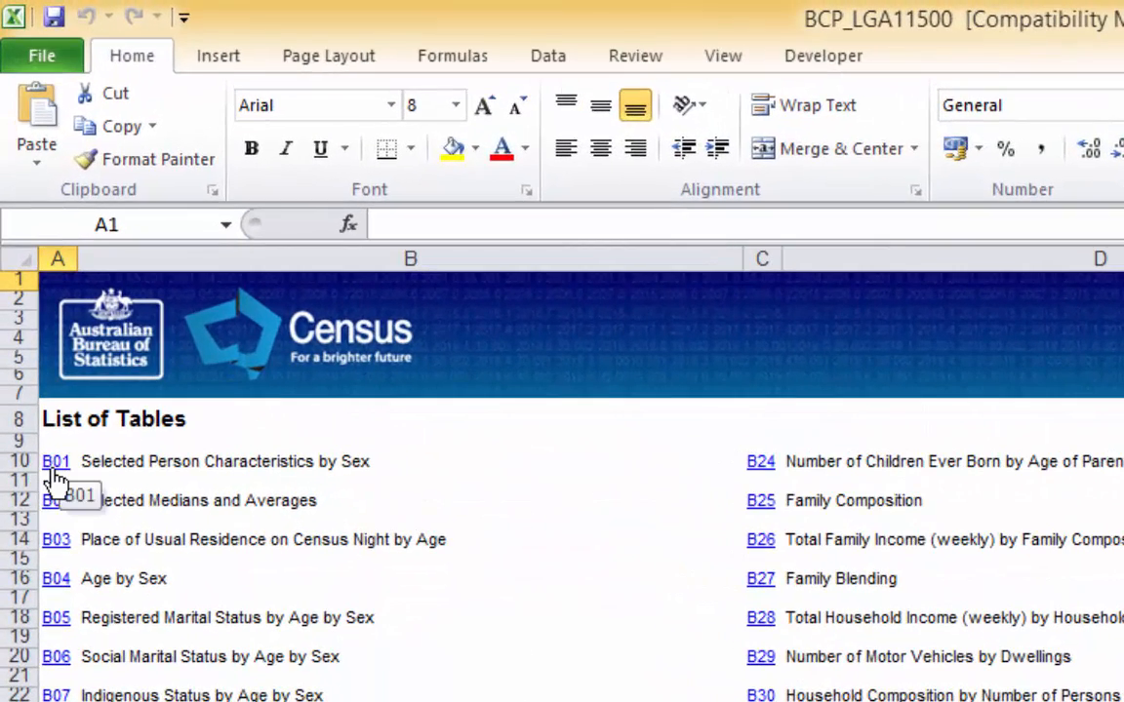
pyautogui.click(56, 474)
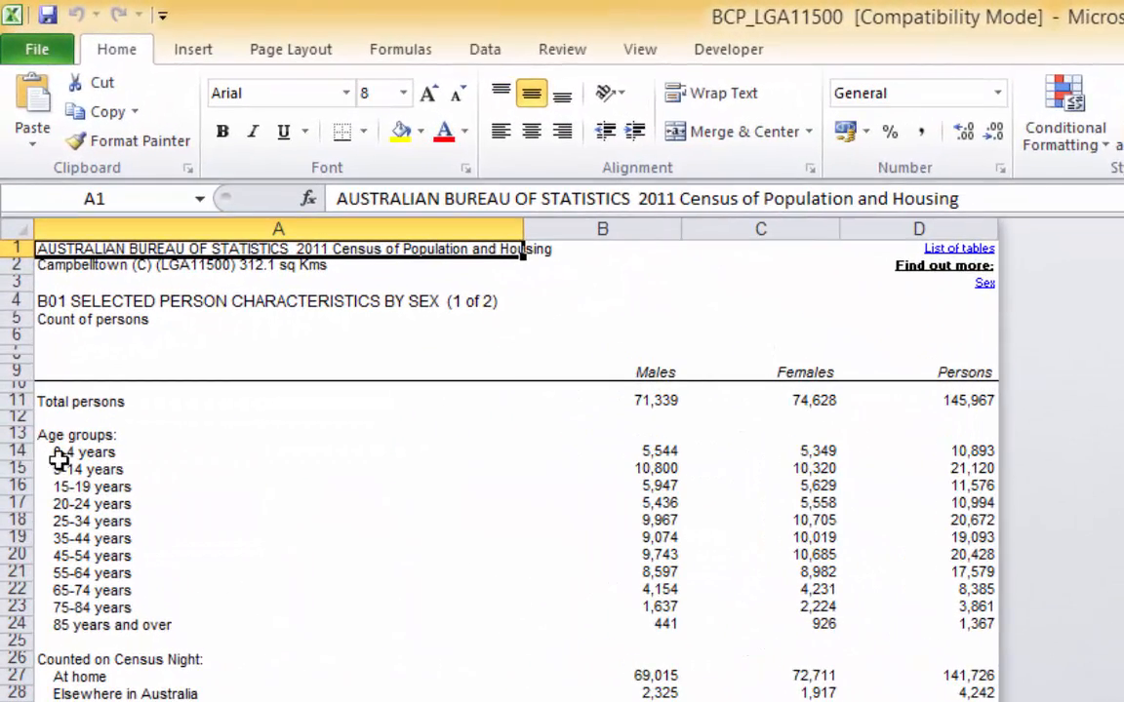
# - Copy the age groups from 0-4 years to 85 years and over with their male and female counts, A14:C24
pyautogui.moveTo(58, 409); pyautogui.dragTo(90, 489)
pyautogui.moveTo(102, 542); pyautogui.dragTo(712, 619)
pyautogui.rightClick(495, 560)
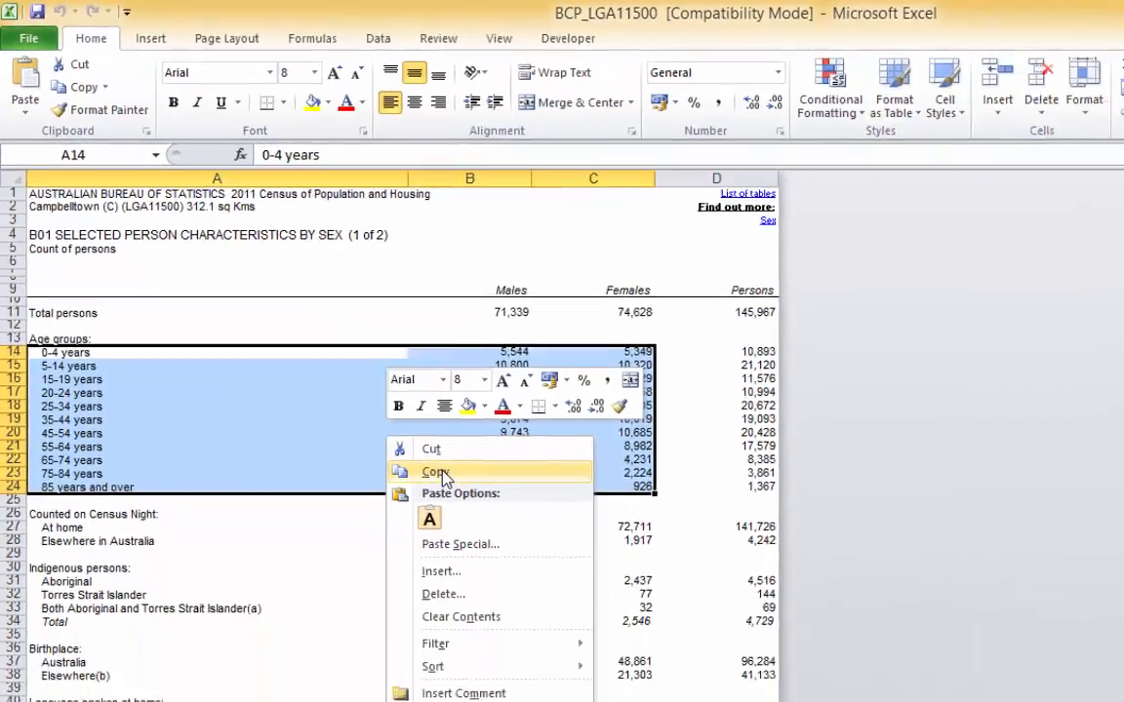
pyautogui.click(441, 474)
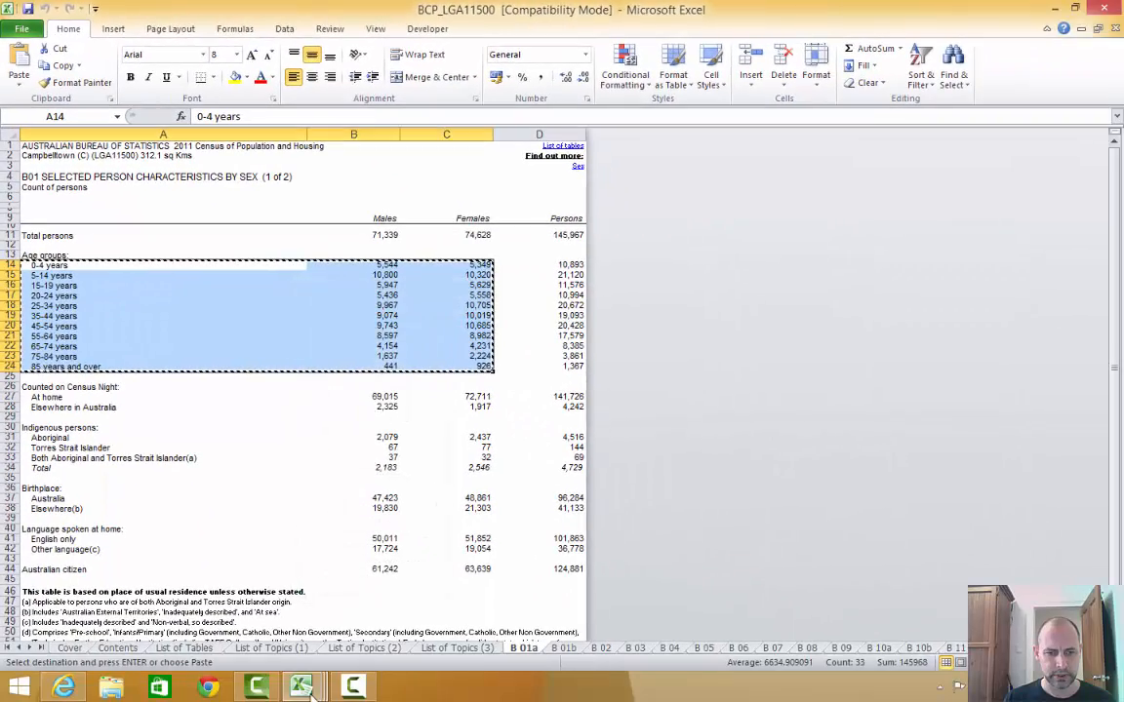
# - Paste the copied age and sex data into the Data sheet of the Profile age gender 2014 workbook, starting at D2
pyautogui.moveTo(303, 689)
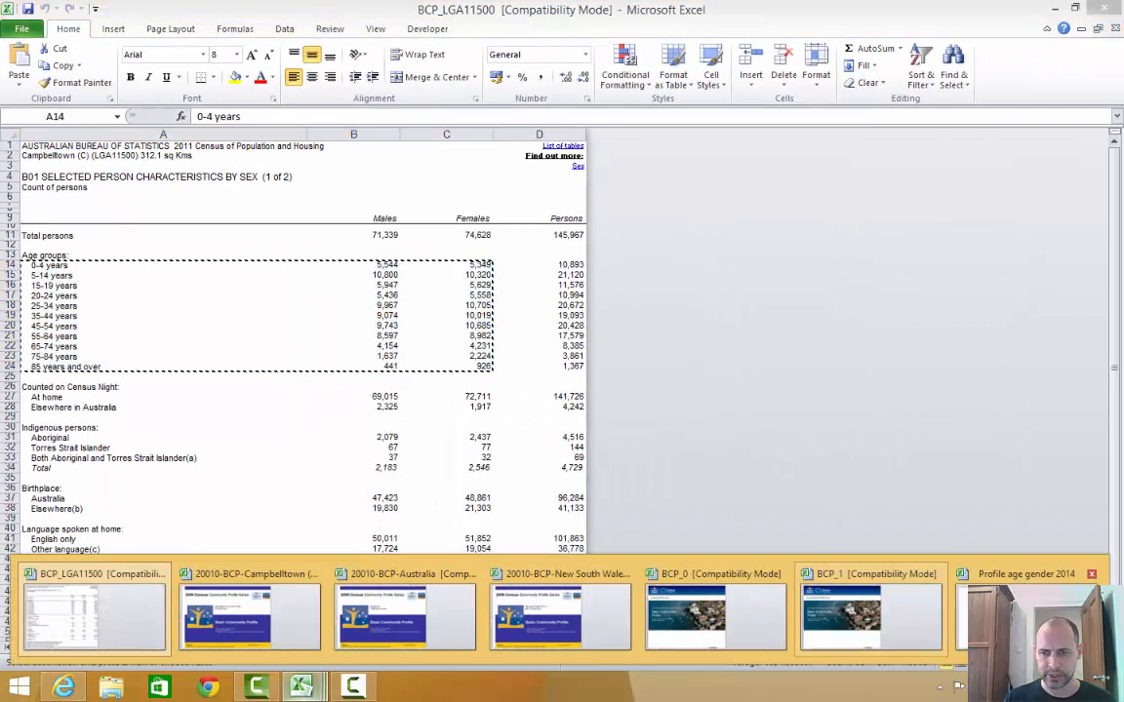
pyautogui.click(1014, 566)
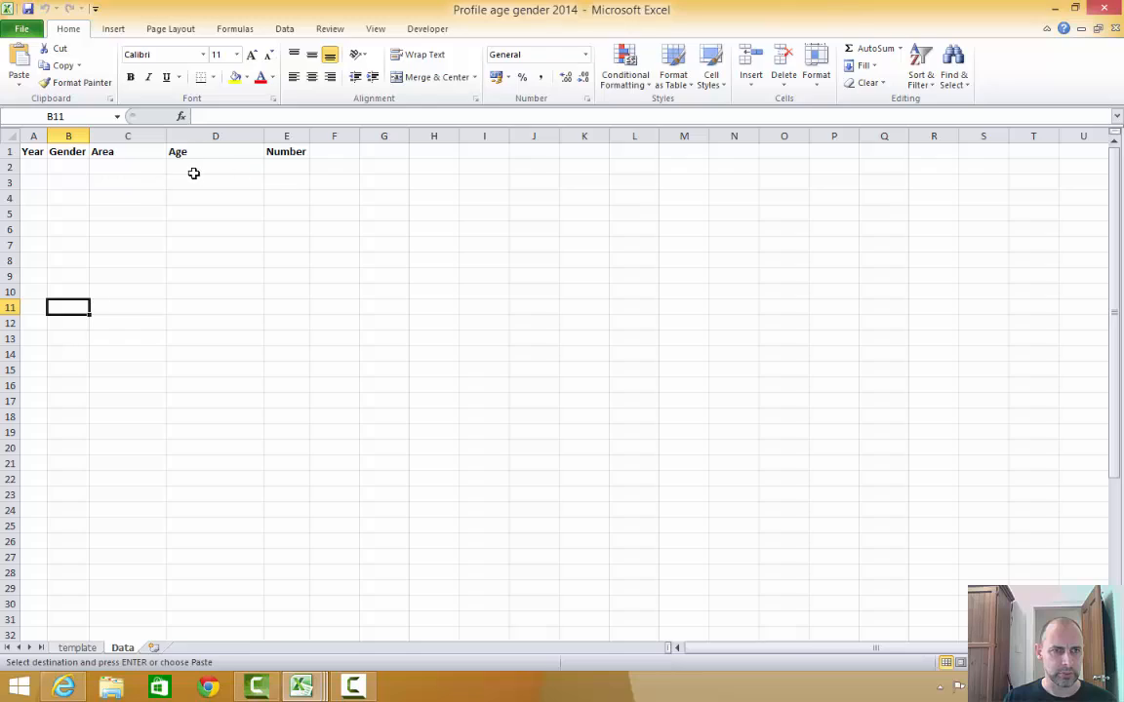
pyautogui.click(206, 168)
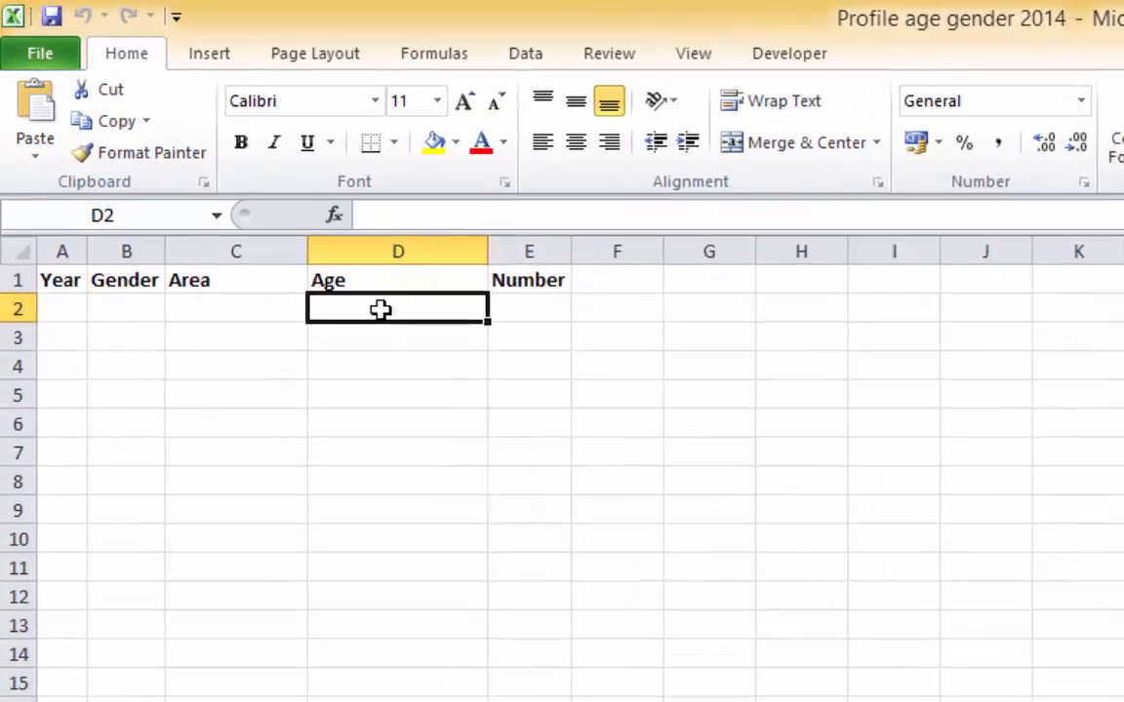
pyautogui.rightClick(207, 169)
pyautogui.click(465, 447)
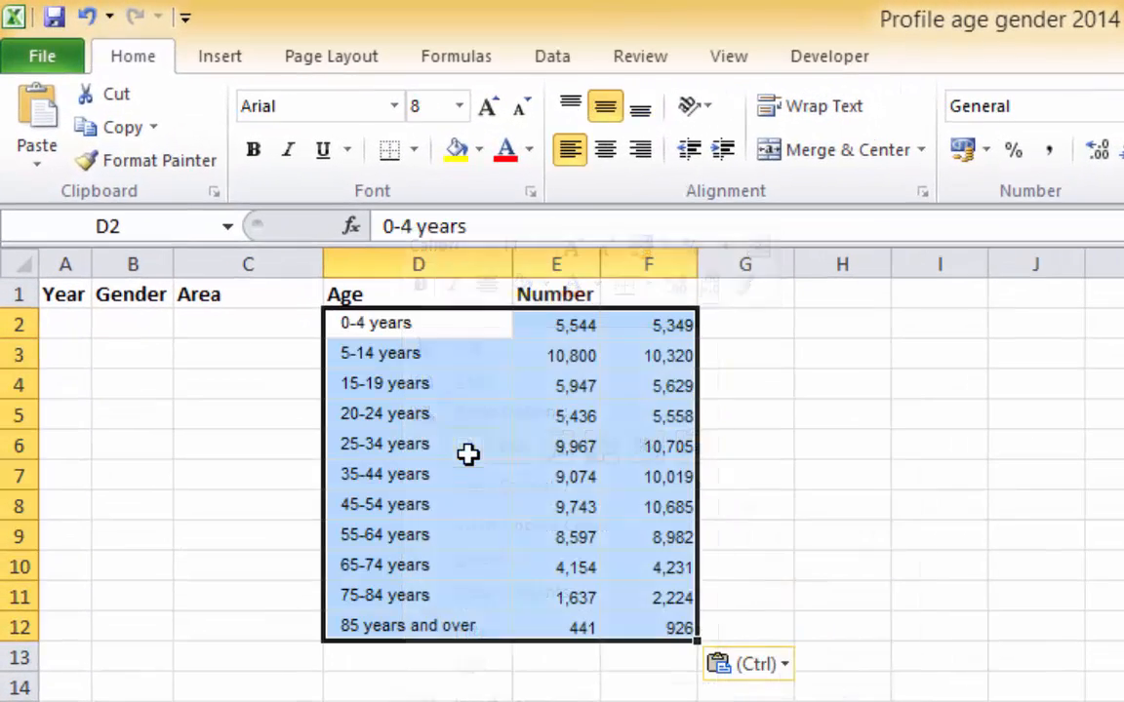
pyautogui.click(606, 308)
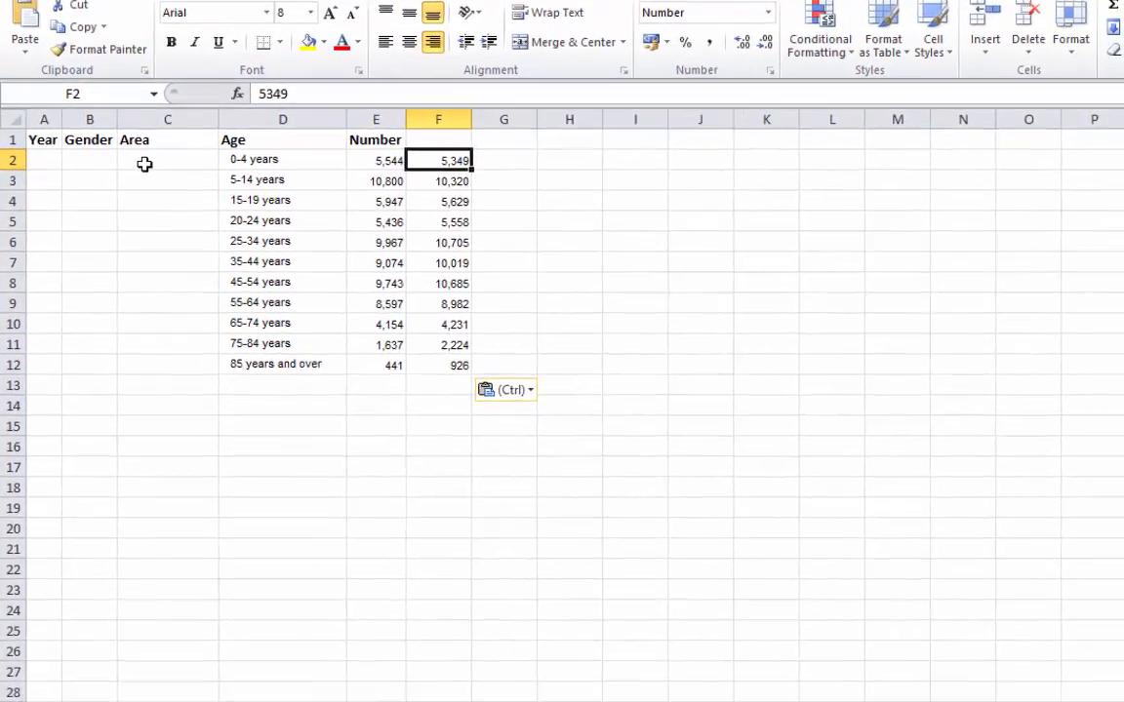
# - Enter the year 2011 in A2 and the gender Male in B2
pyautogui.click(41, 229)
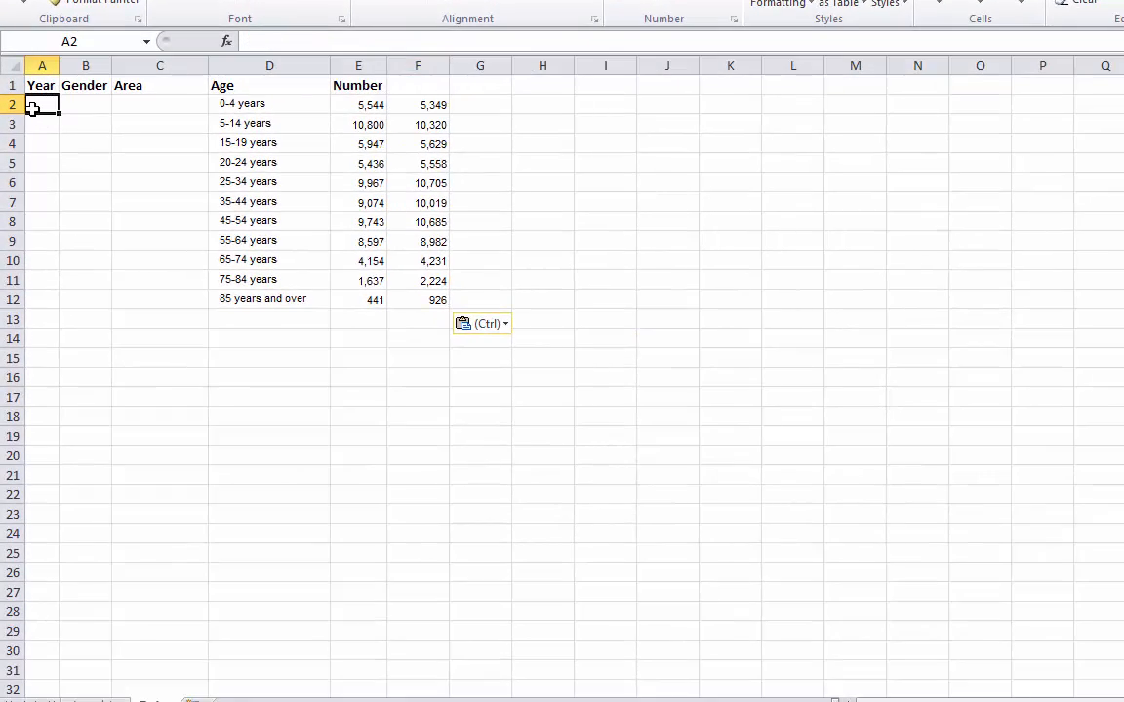
pyautogui.write('2011')
pyautogui.press('Tab')
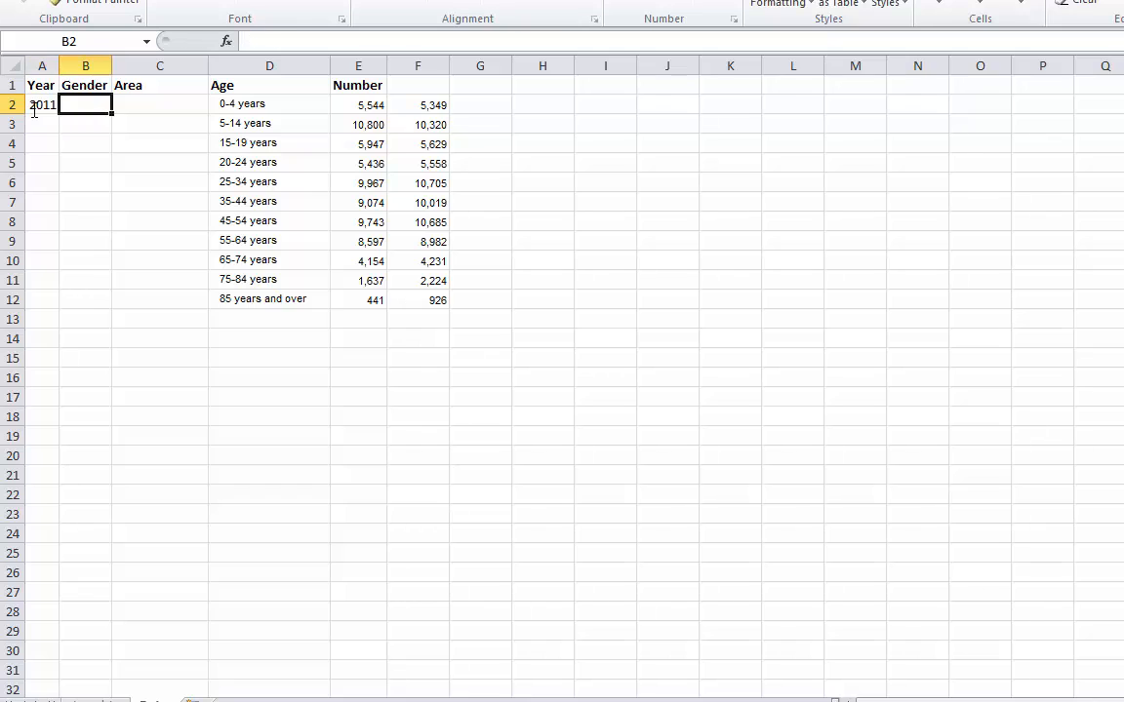
pyautogui.write('Males')
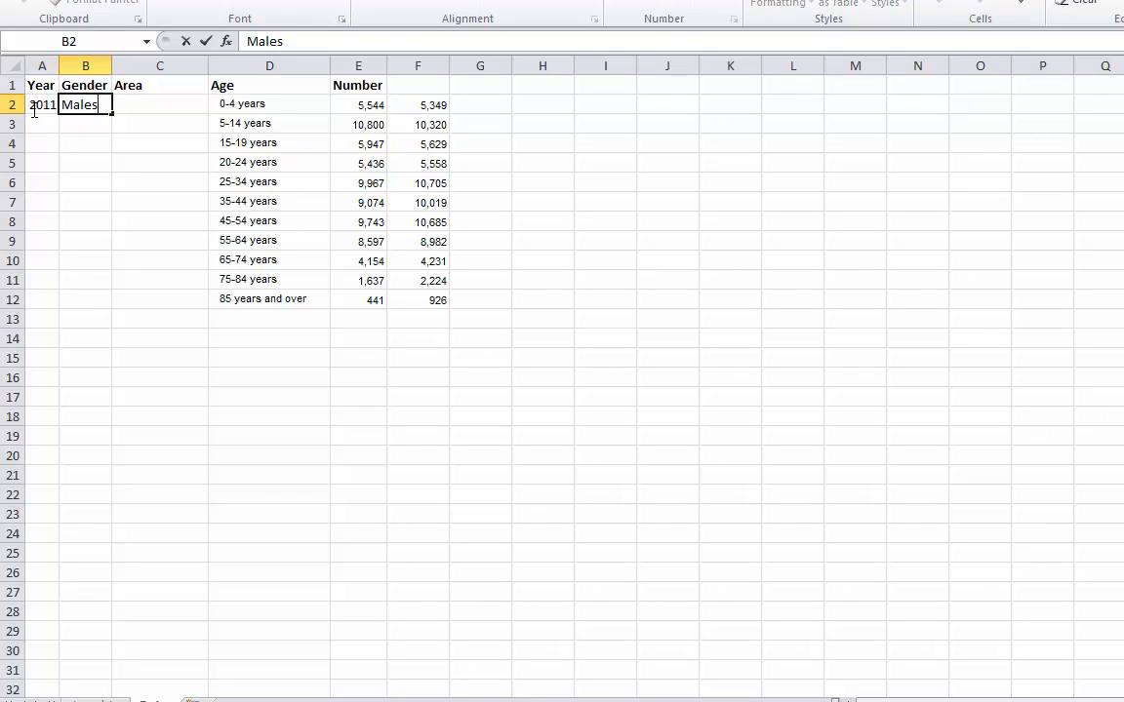
pyautogui.press('Tab')
pyautogui.hotkey('shift', 'Tab')
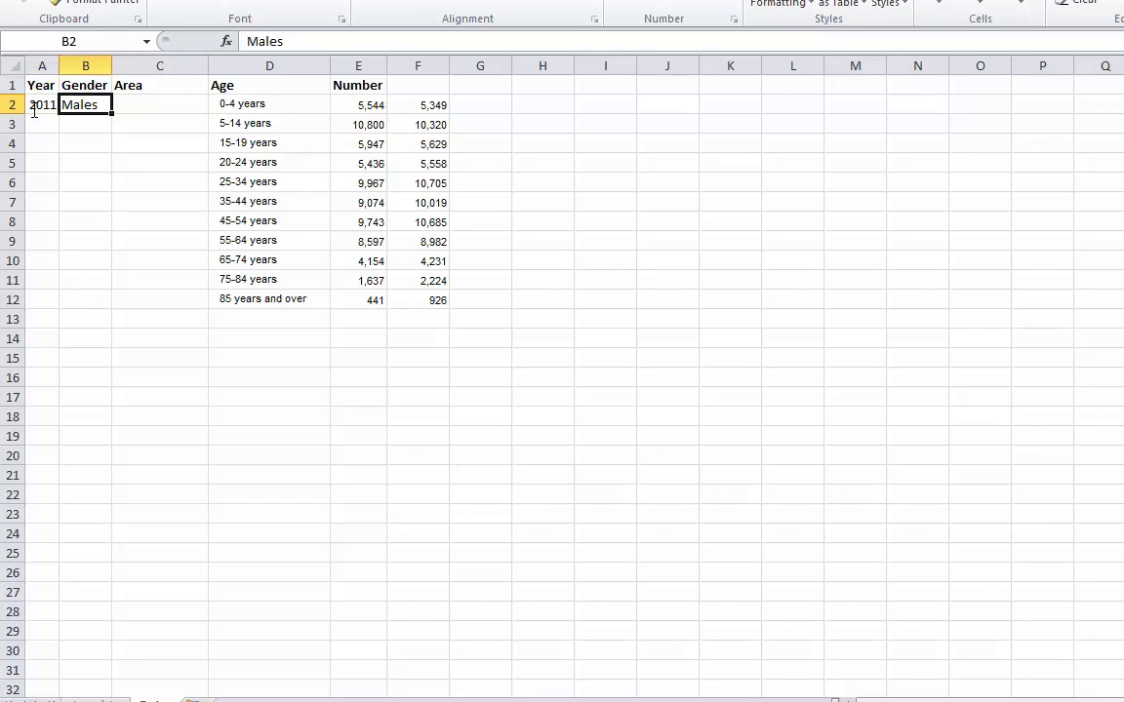
pyautogui.click(275, 39)
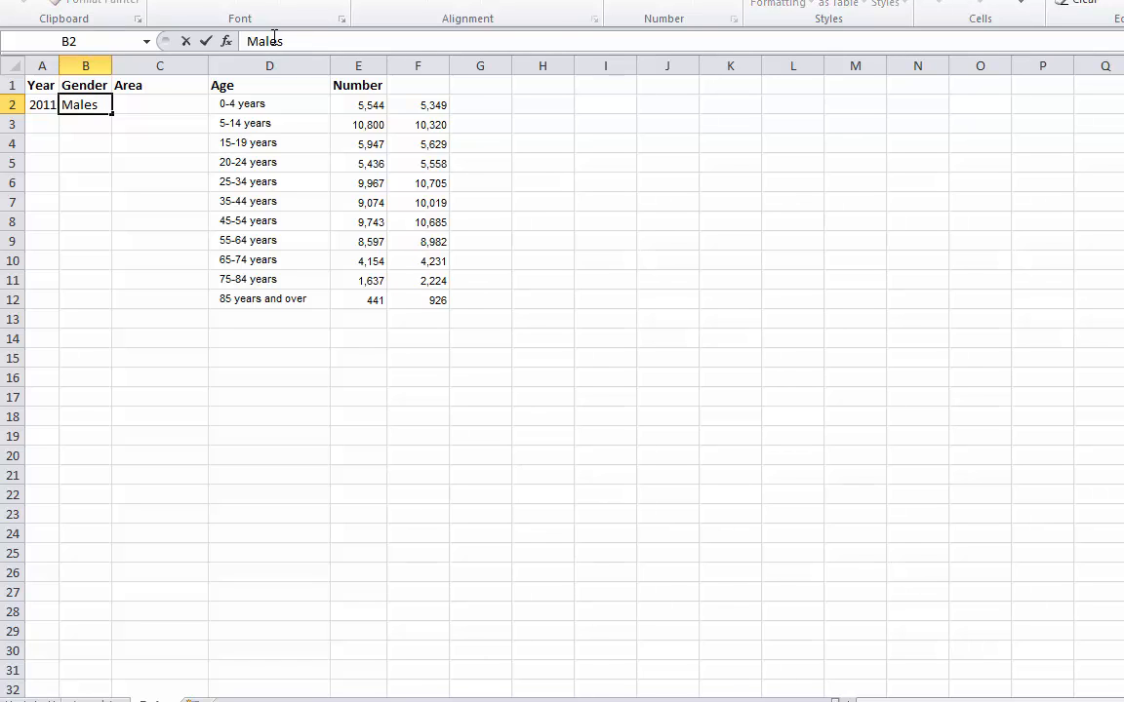
pyautogui.press('Delete')
pyautogui.press('Tab')
# - Enter the area Campbelltown in C2 and fill the gender and area down through row 12
pyautogui.write('Ca')
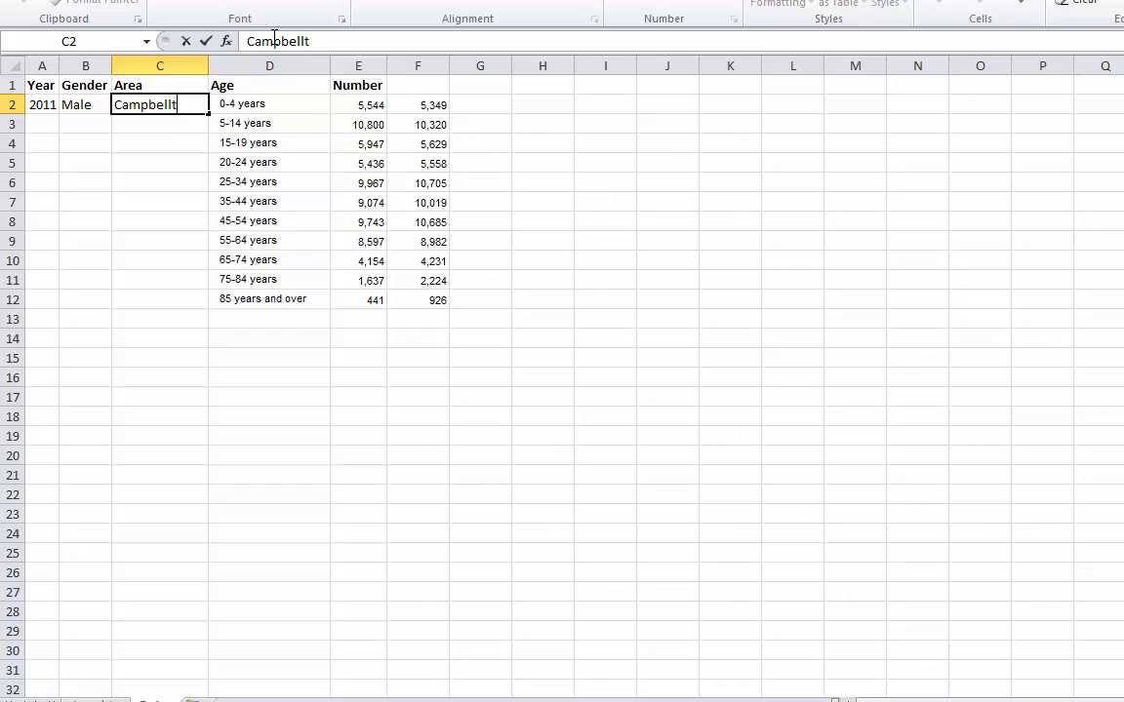
pyautogui.write('mpbelltown')
pyautogui.press('Tab')
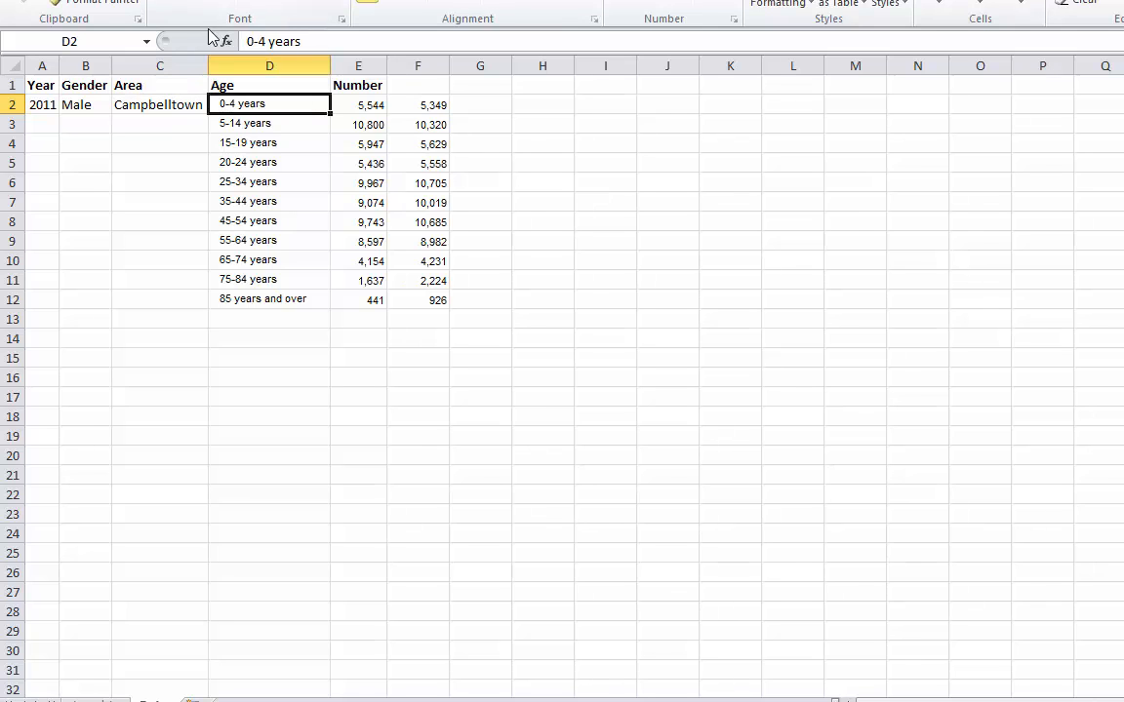
pyautogui.moveTo(81, 110); pyautogui.dragTo(207, 303)
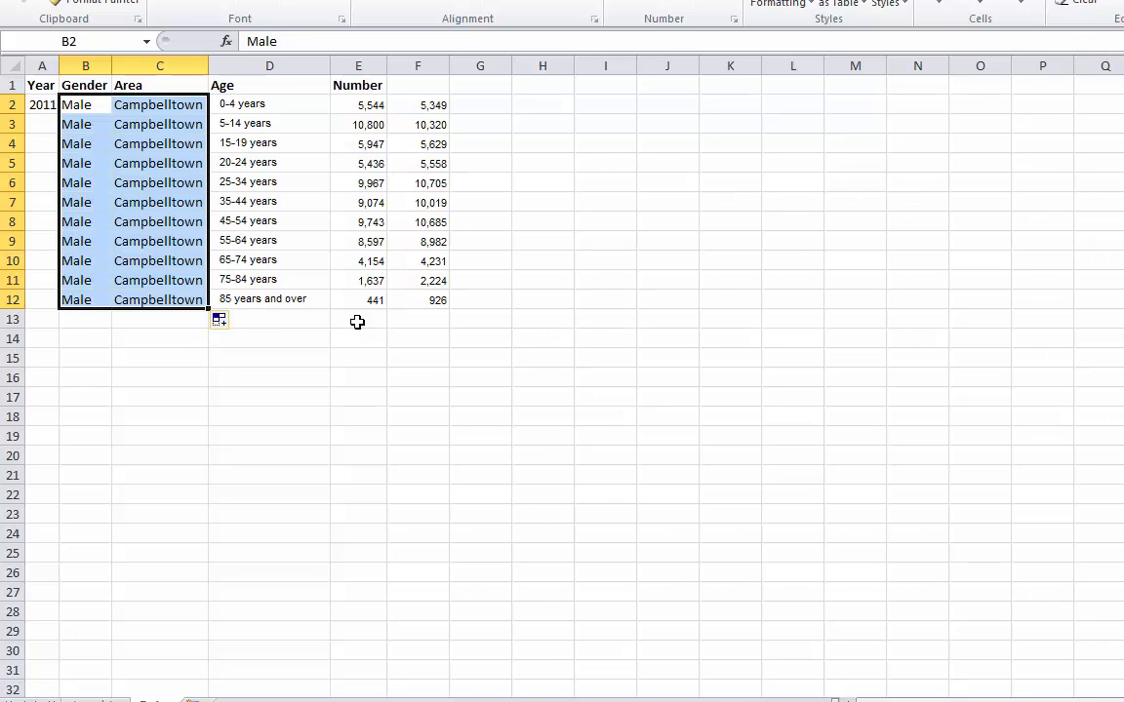
# - Move the female counts from F2:F12 to directly below the male counts in the Number column, starting at E13
pyautogui.moveTo(407, 108); pyautogui.dragTo(413, 300)
pyautogui.hotkey('ctrl', 'c')
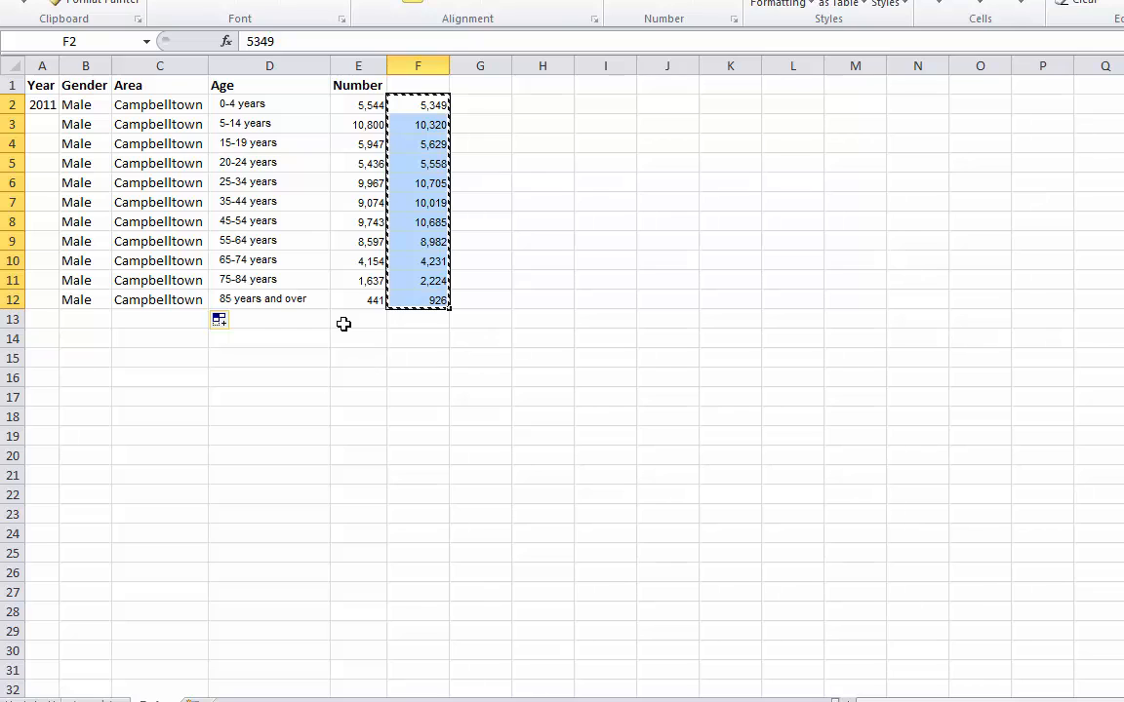
pyautogui.click(343, 324)
pyautogui.hotkey('ctrl', 'v')
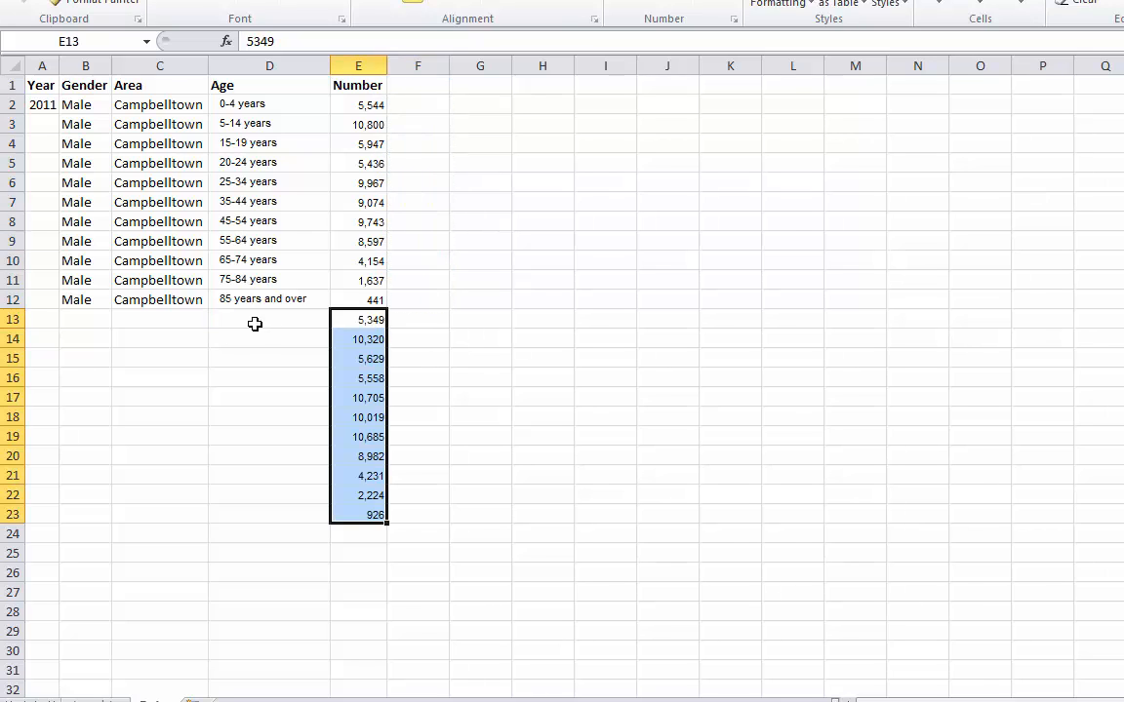
# - Copy the area and age group cells C2:D12 to the rows beside the female counts, starting at C13
pyautogui.moveTo(144, 107); pyautogui.dragTo(287, 300)
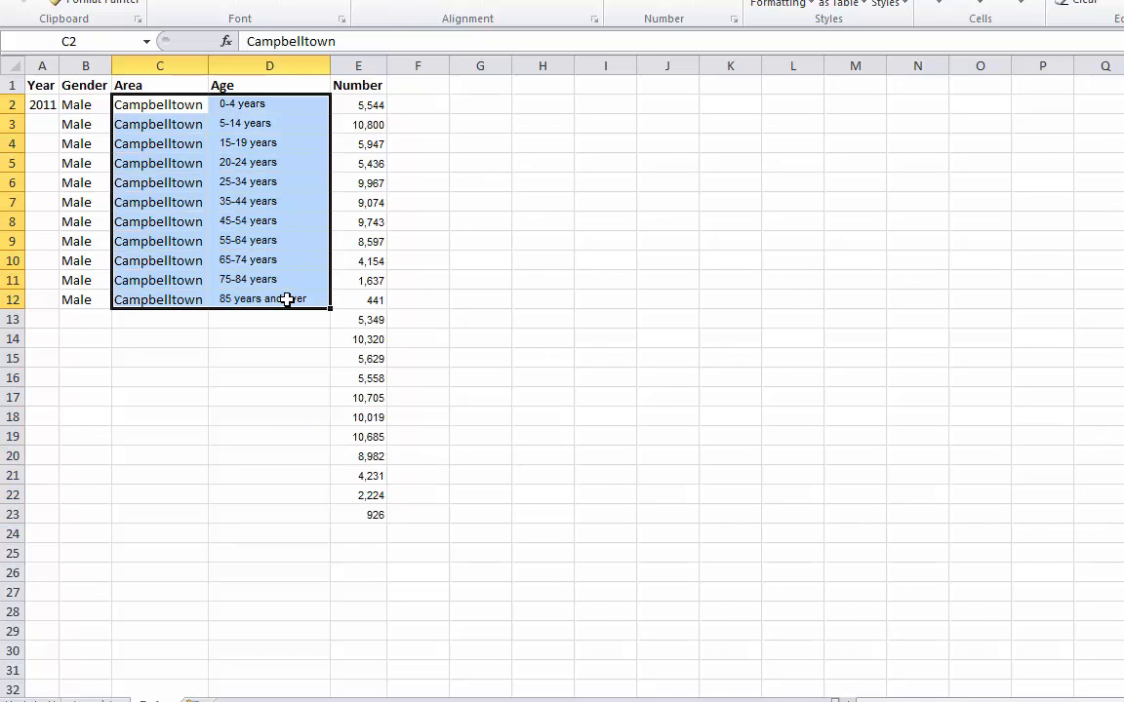
pyautogui.hotkey('ctrl', 'c')
pyautogui.click(182, 321)
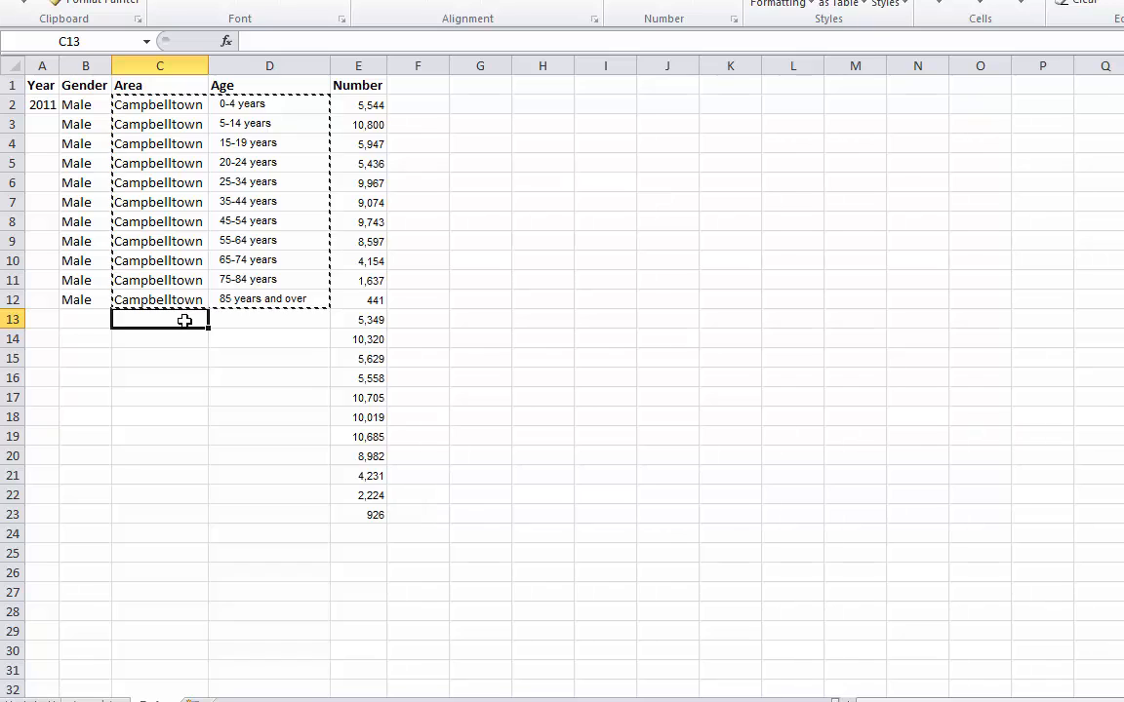
pyautogui.hotkey('ctrl', 'v')
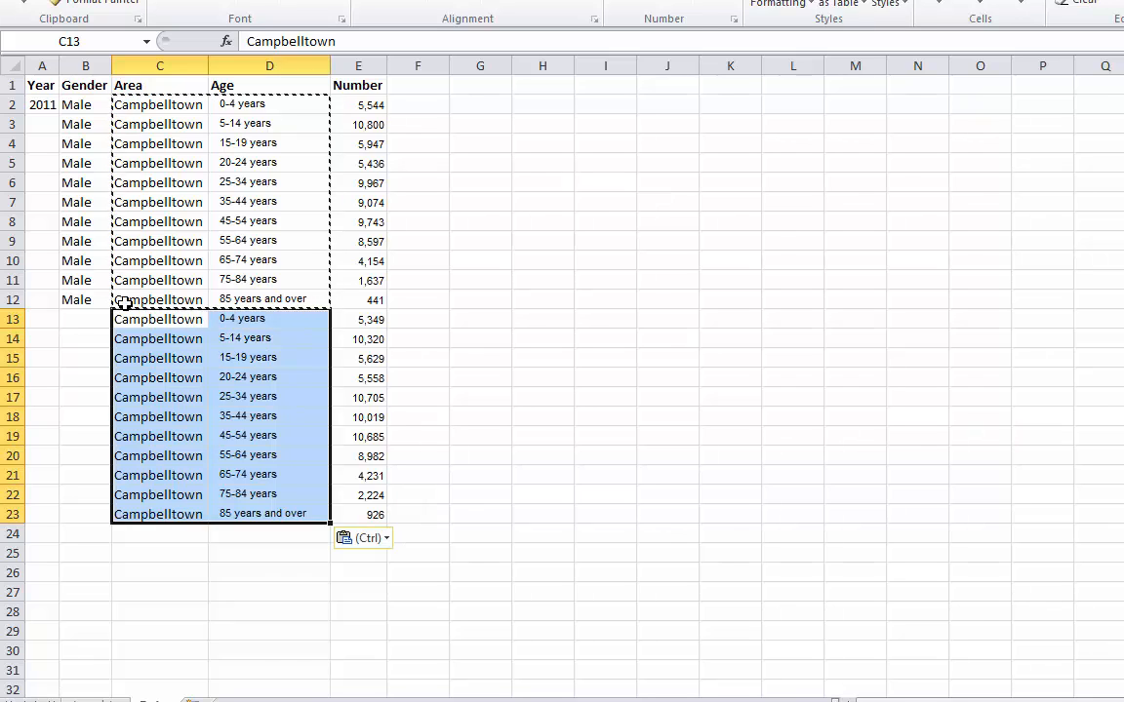
# - Enter the gender Female in B13 and fill it down through row 23
pyautogui.click(82, 319)
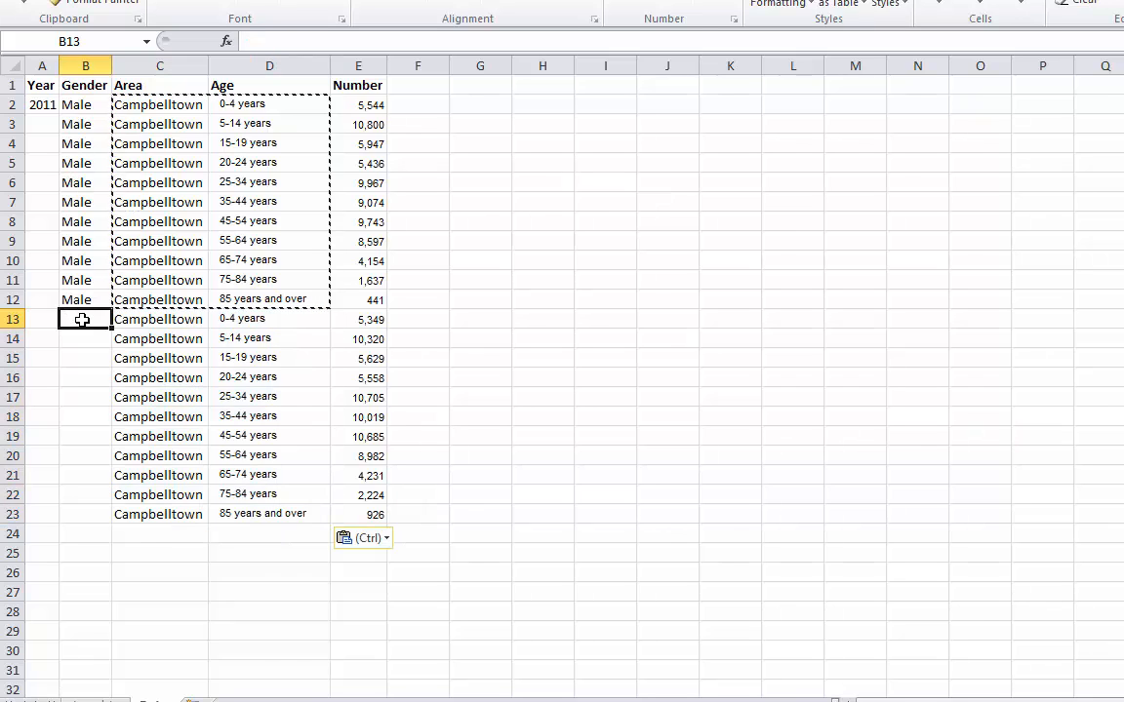
pyautogui.write('Females')
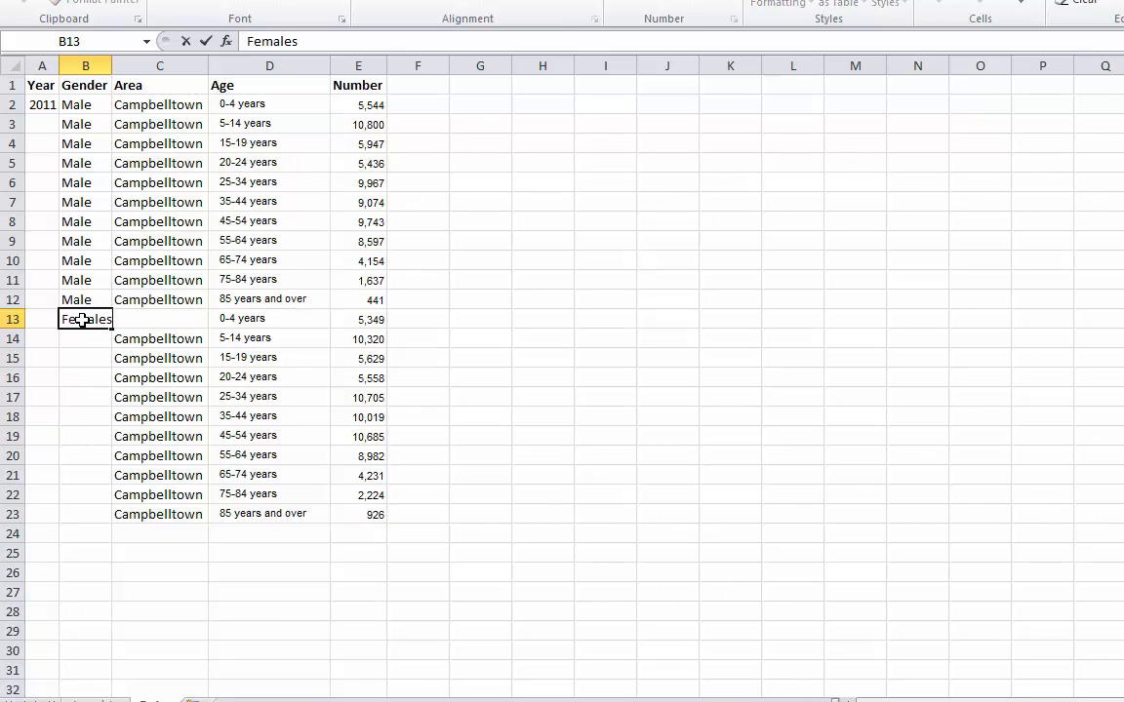
pyautogui.click(105, 370)
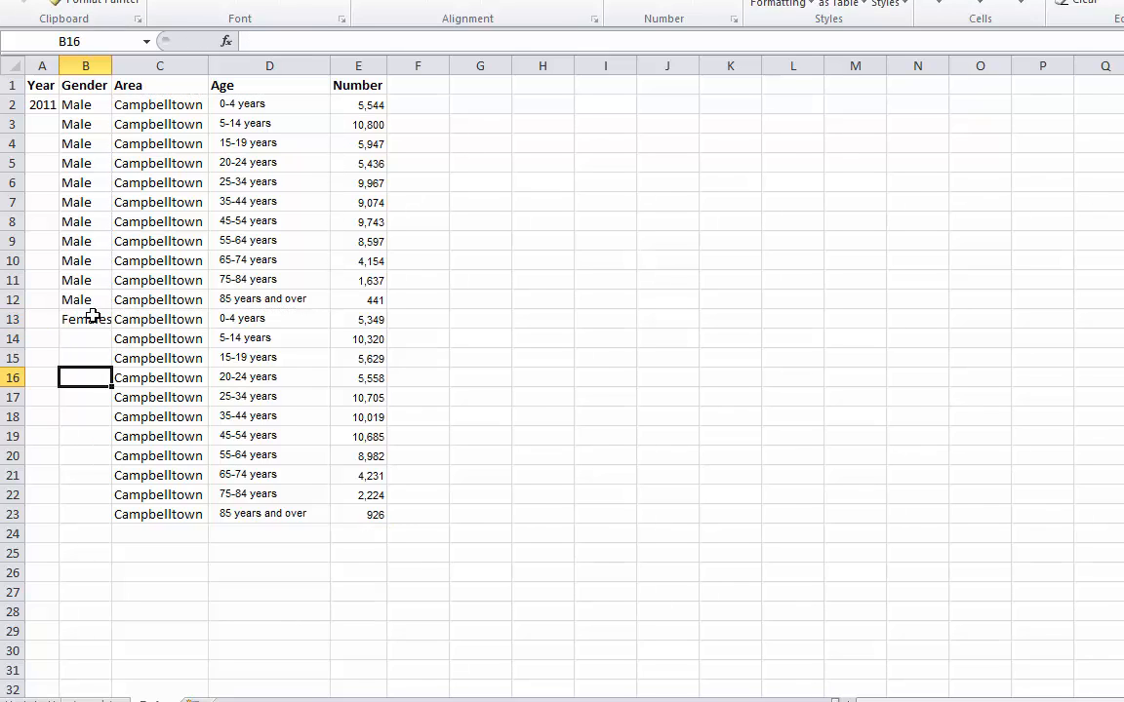
pyautogui.click(93, 316)
pyautogui.click(295, 37)
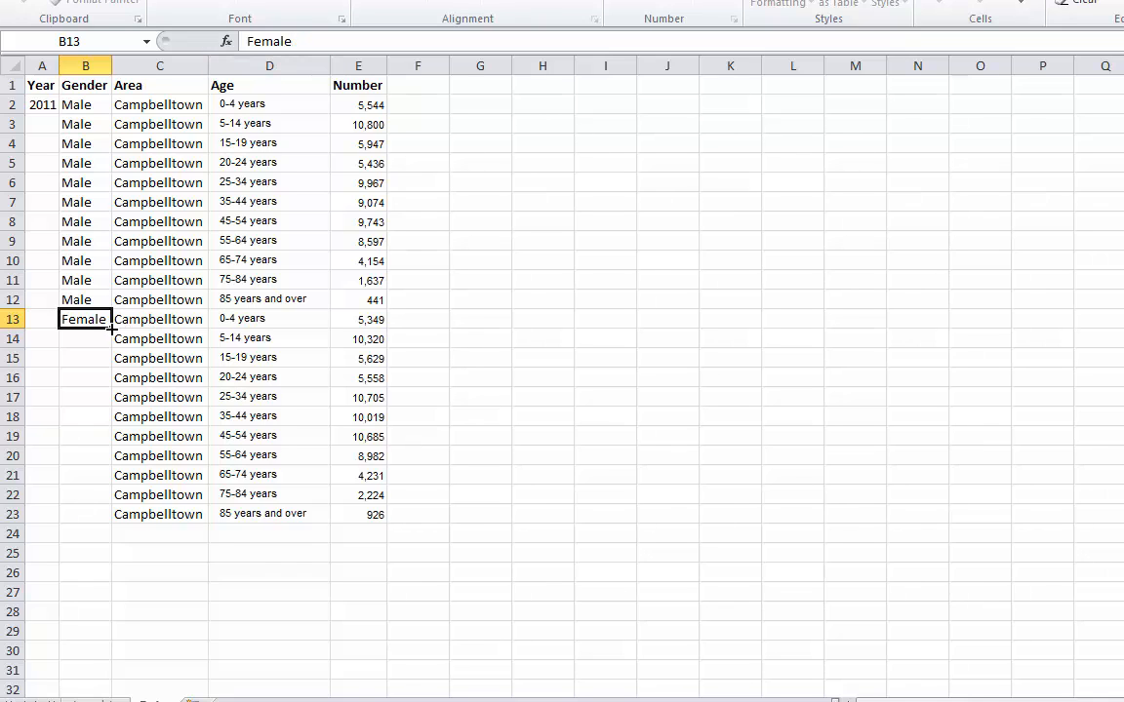
pyautogui.moveTo(115, 330); pyautogui.dragTo(121, 538)
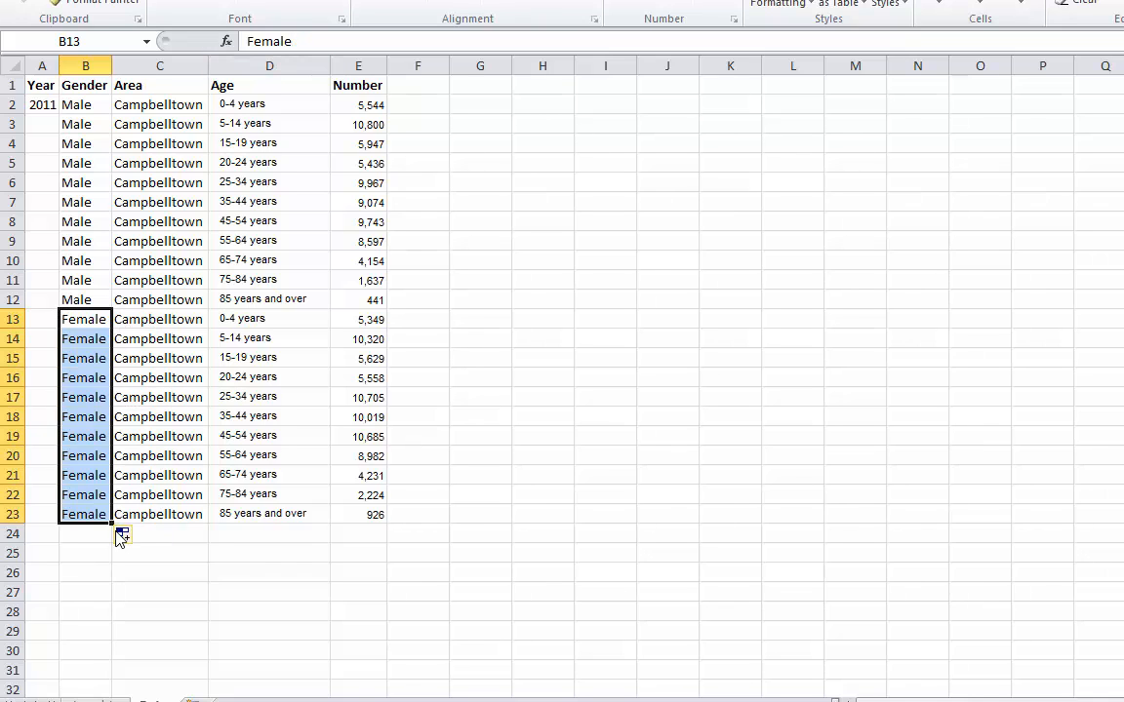
# - Fill the year 2011 from A2 down through row 23
pyautogui.click(46, 103)
pyautogui.moveTo(57, 115); pyautogui.dragTo(46, 515)
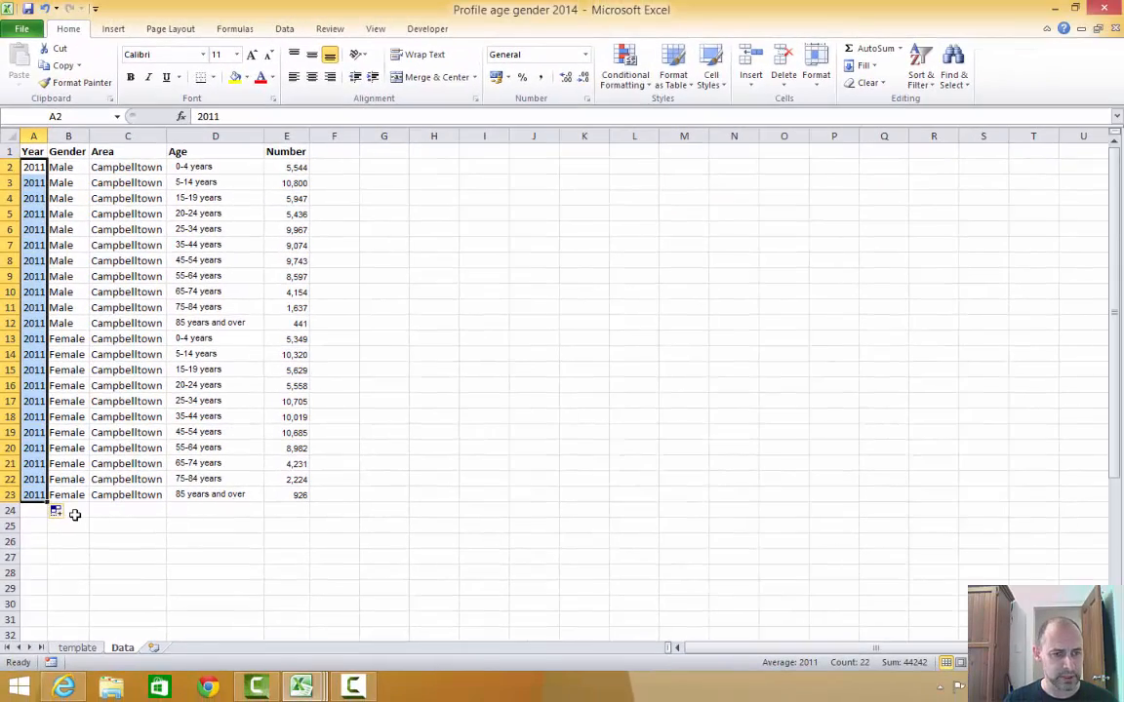
pyautogui.click(80, 511)
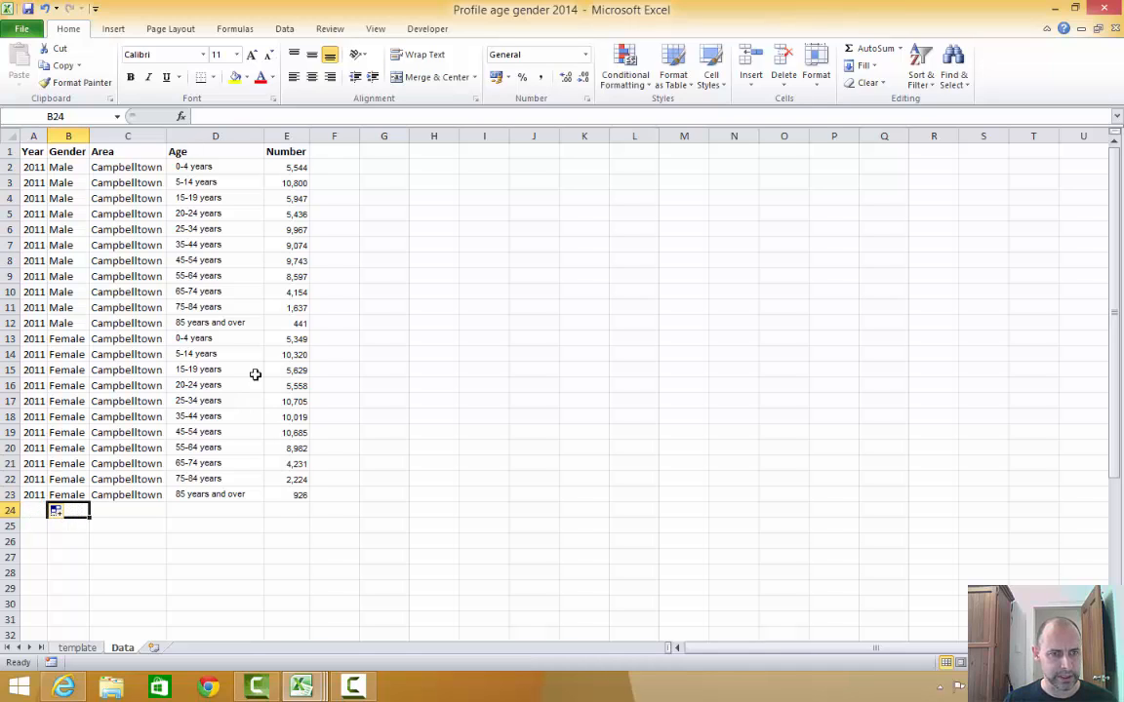
# - Copy the age group labels D13:D23 to the cells directly below, starting at D24
pyautogui.moveTo(213, 338); pyautogui.dragTo(210, 493)
pyautogui.rightClick(205, 478)
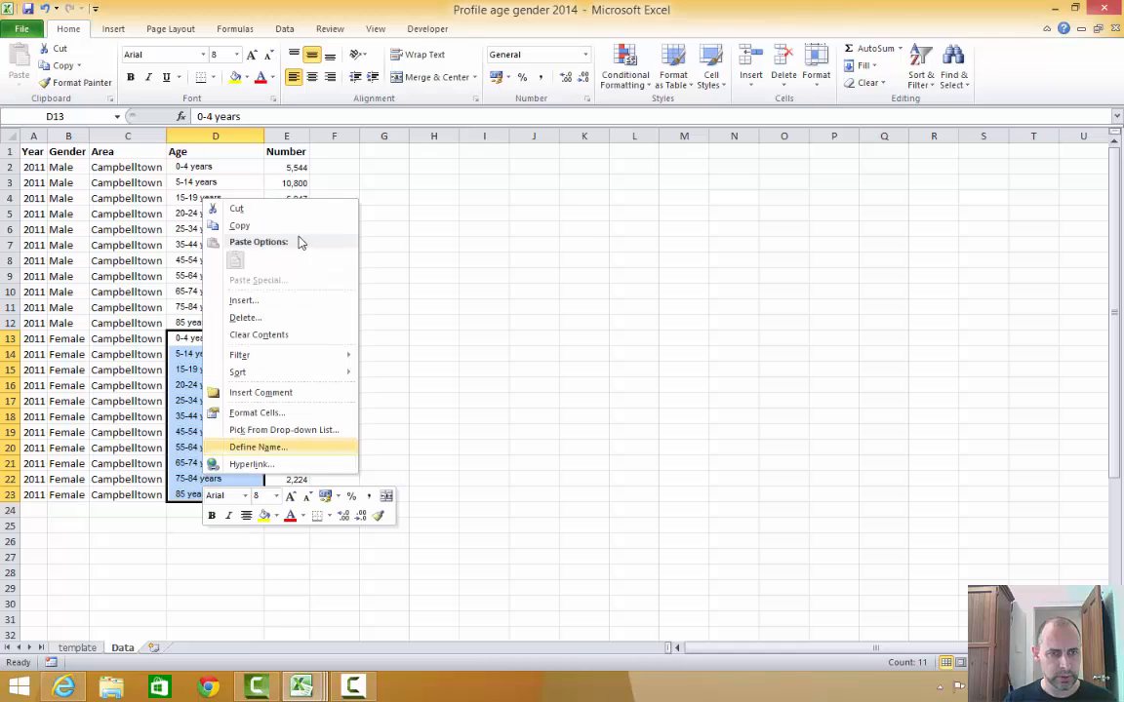
pyautogui.click(295, 224)
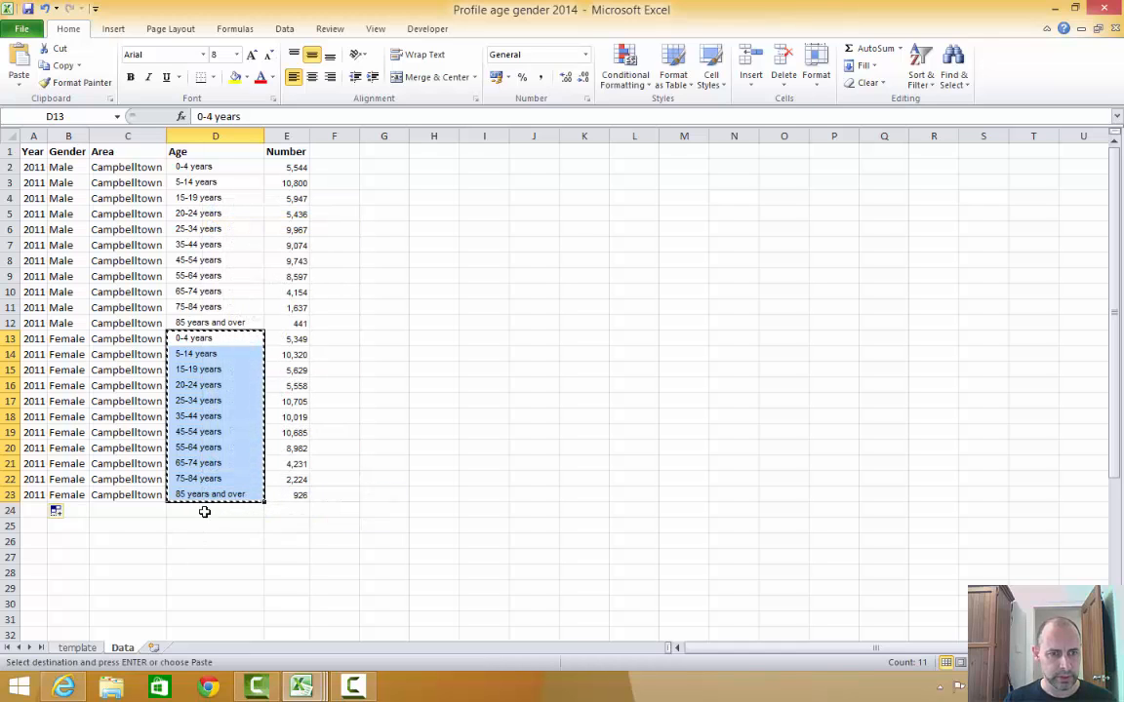
pyautogui.rightClick(206, 509)
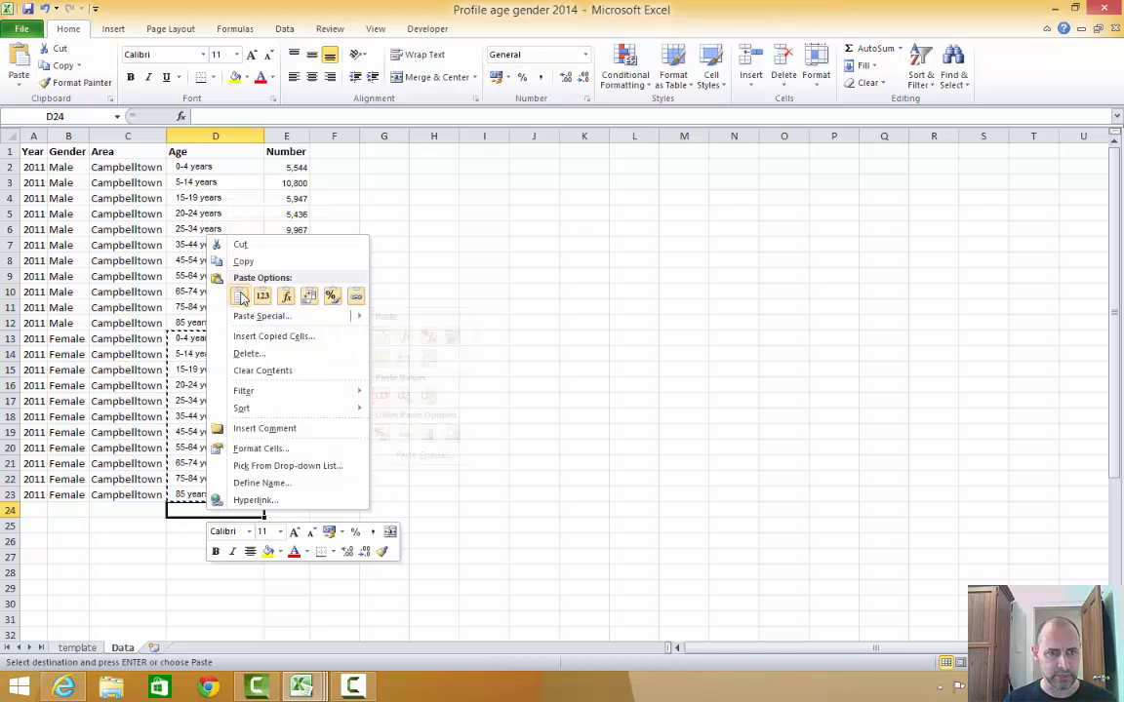
pyautogui.click(239, 296)
pyautogui.scroll(-2, 292, 526)
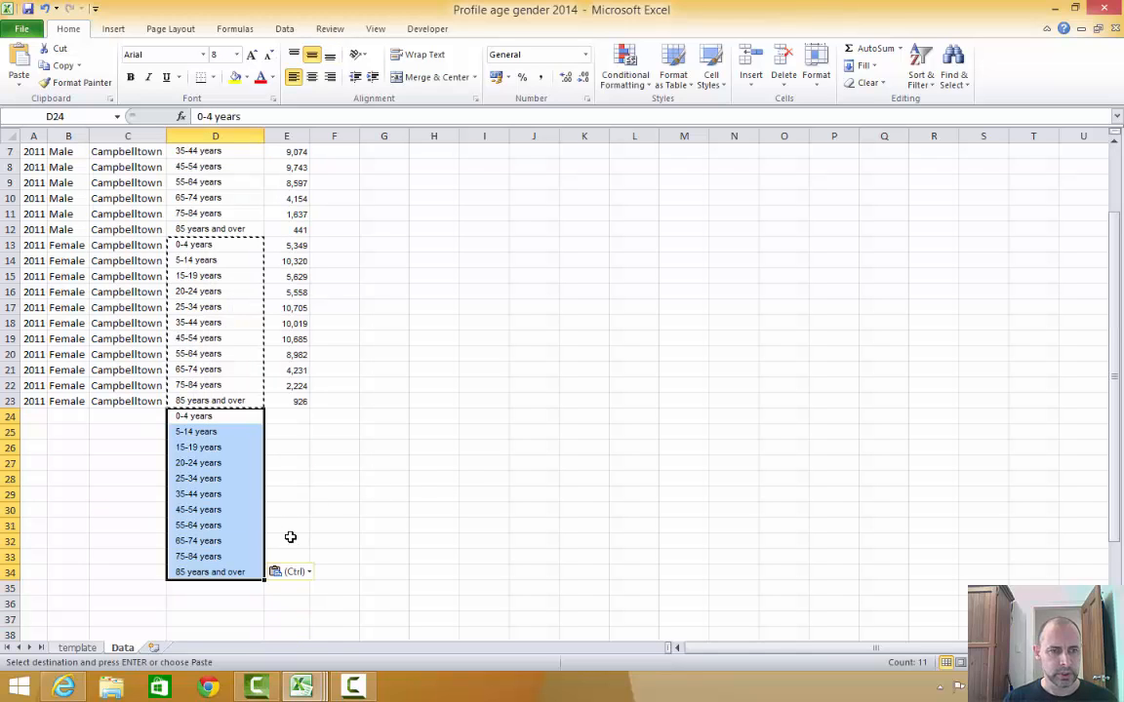
# - Start the next census block in row 24 with the year 2006 in A24 and the area Campbelltown in C24
pyautogui.click(32, 416)
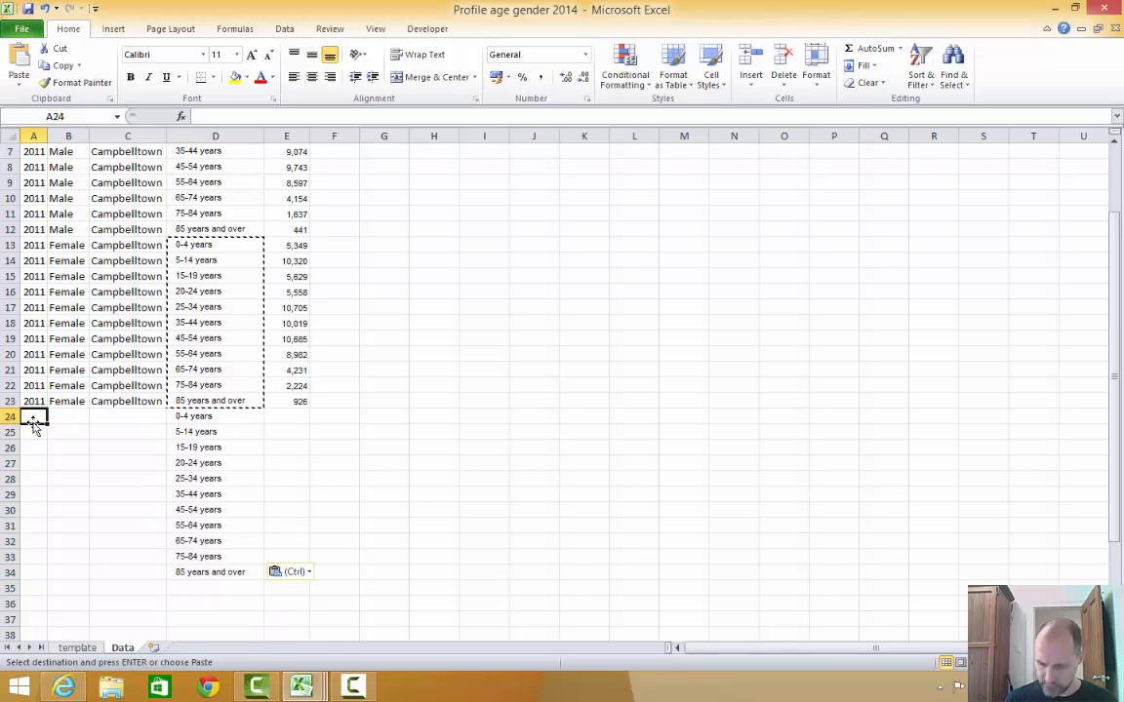
pyautogui.write('2006')
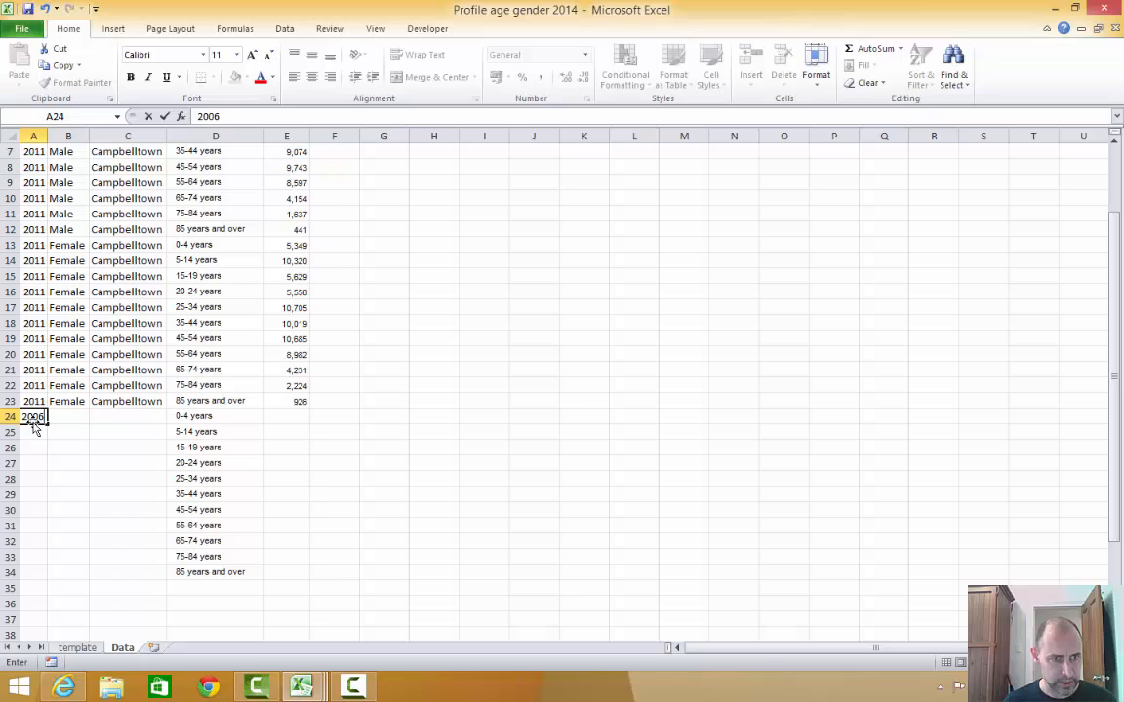
pyautogui.press('Tab')
pyautogui.press('Tab')
pyautogui.write('C')
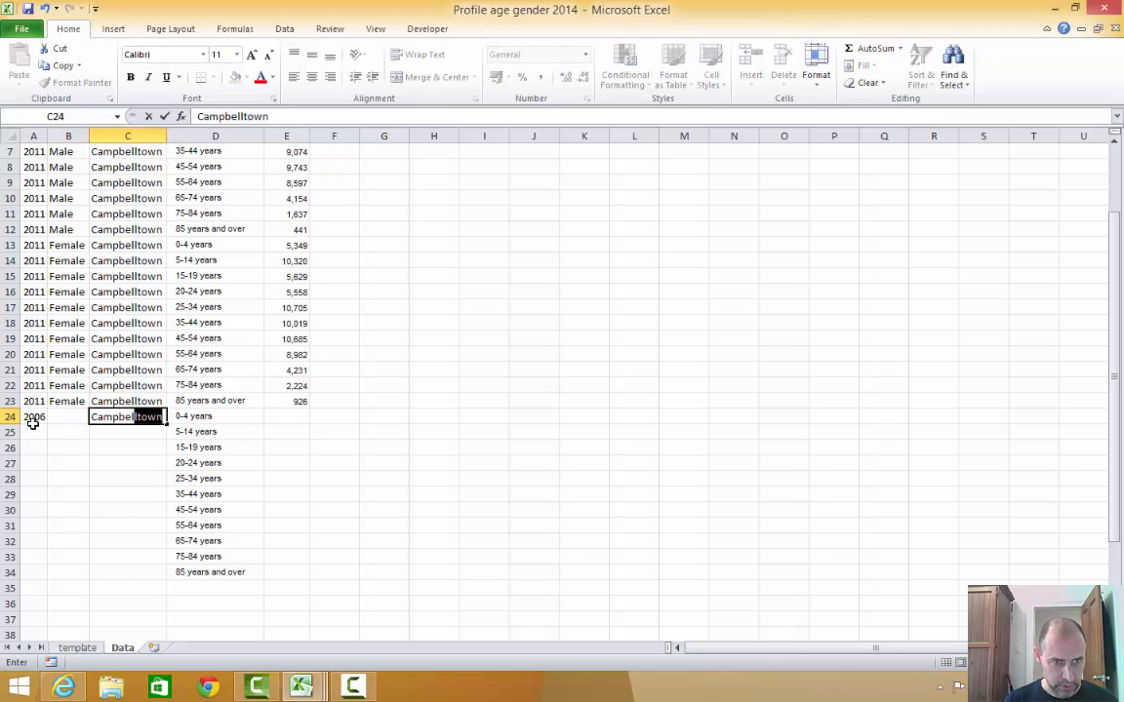
pyautogui.write('ampbel')
pyautogui.press('Return')
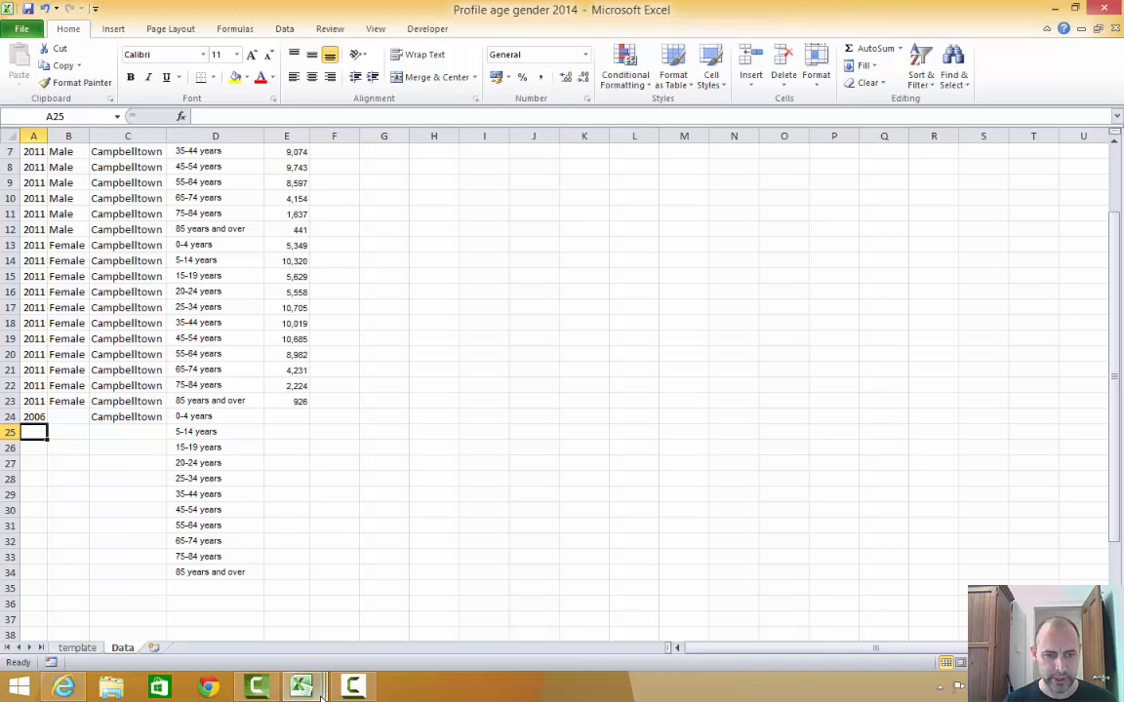
# - Switch to the 2006 Campbelltown Basic Community Profile workbook and open table B01 from List of Topics (1)
pyautogui.moveTo(321, 695)
pyautogui.moveTo(224, 612)
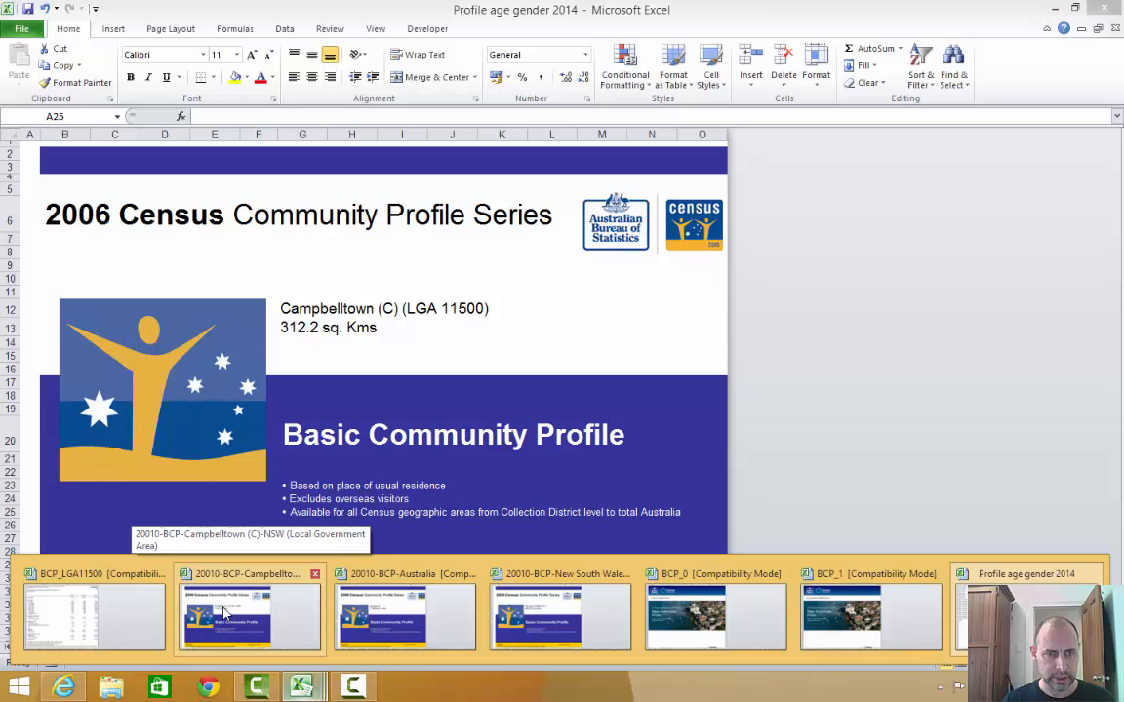
pyautogui.click(224, 613)
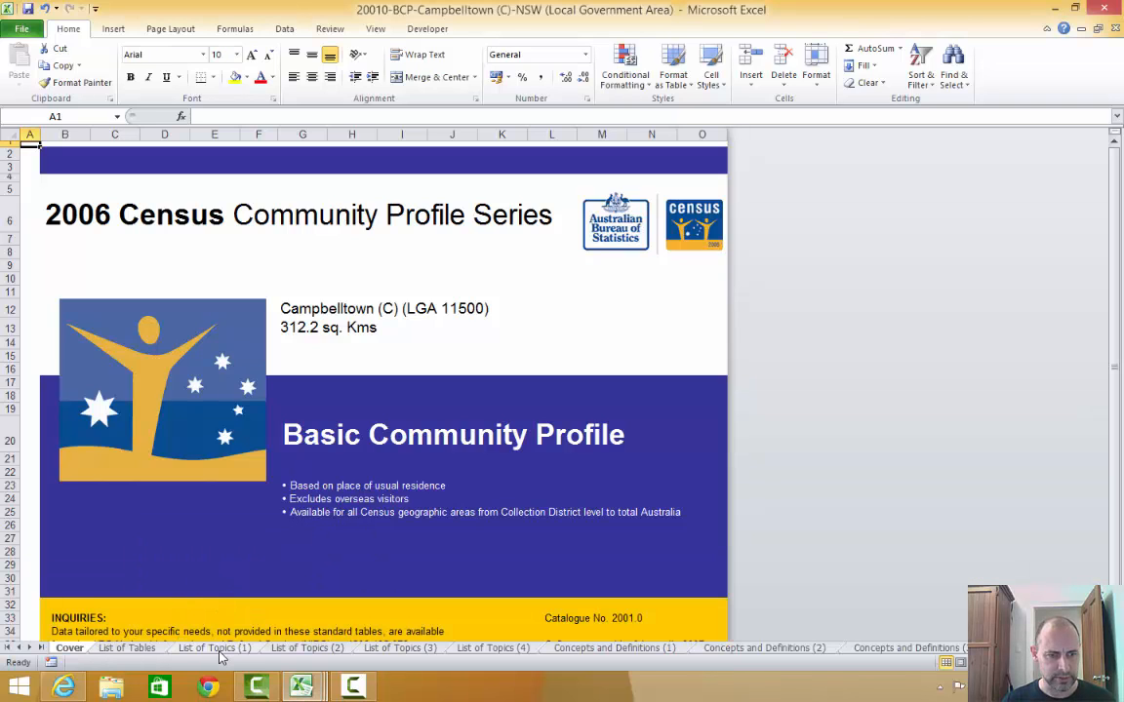
pyautogui.click(213, 648)
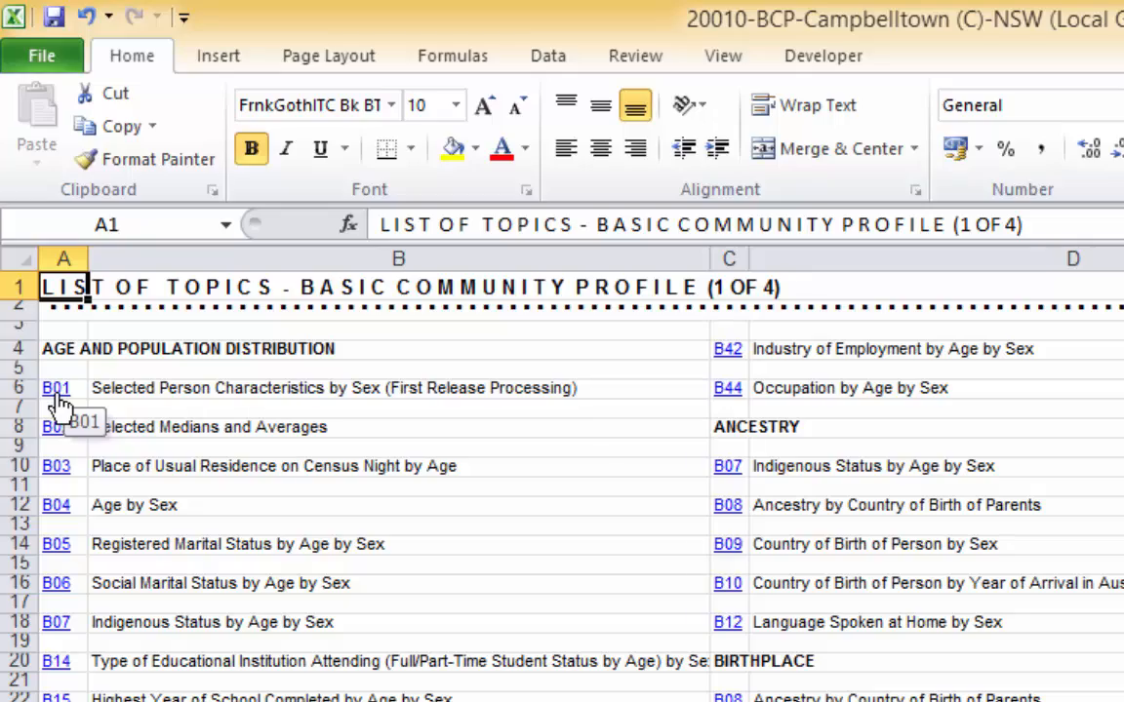
pyautogui.click(56, 391)
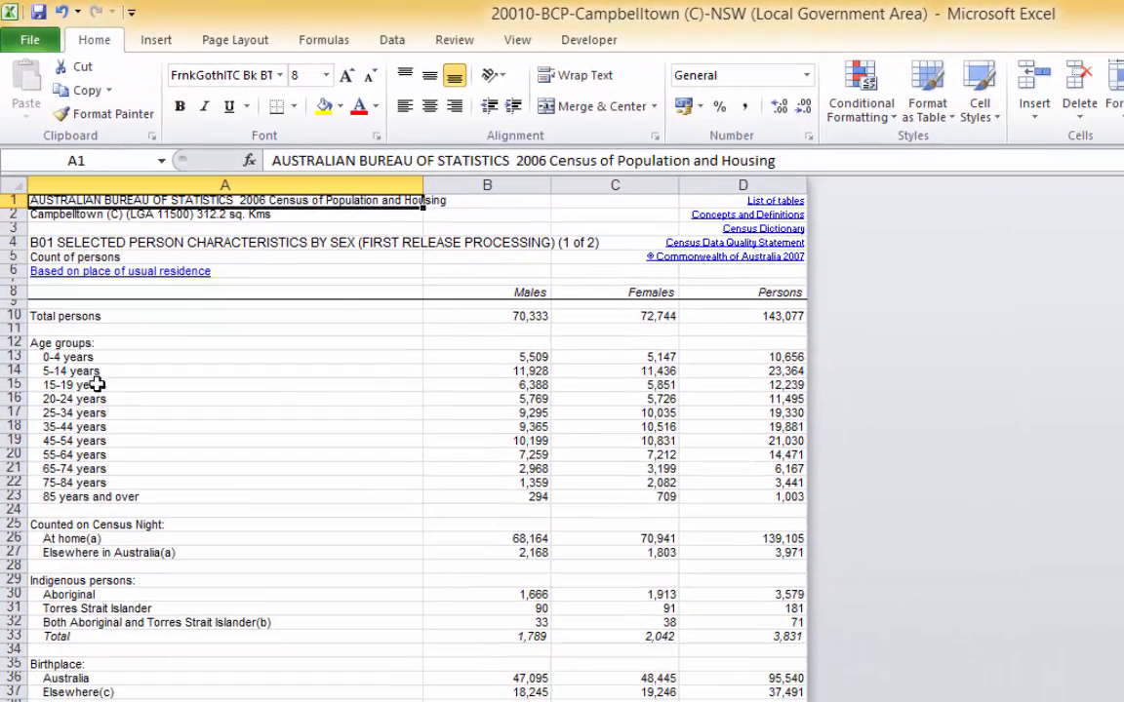
# - Copy the age groups with their male and female counts, A13:C23, from the 2006 B01 table
pyautogui.click(73, 358)
pyautogui.moveTo(73, 358); pyautogui.dragTo(644, 493)
pyautogui.rightClick(329, 459)
pyautogui.click(353, 486)
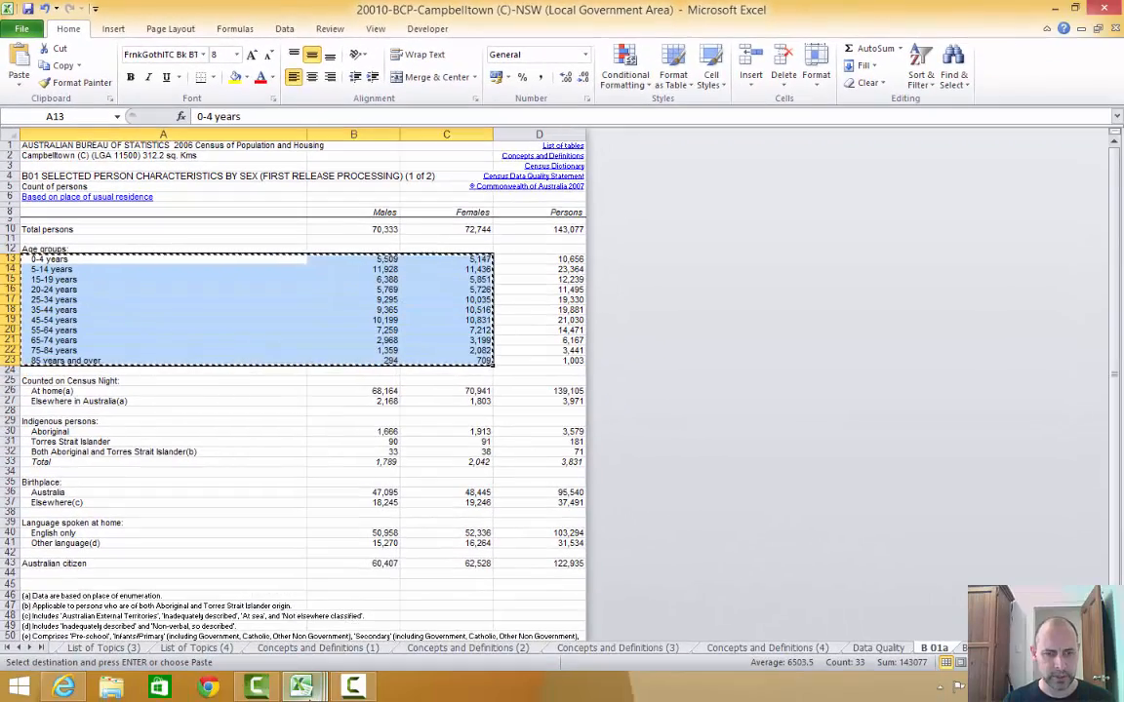
# - Paste the copied 2006 age and sex data into the Data sheet of Profile age gender 2014, starting at D24
pyautogui.moveTo(301, 688)
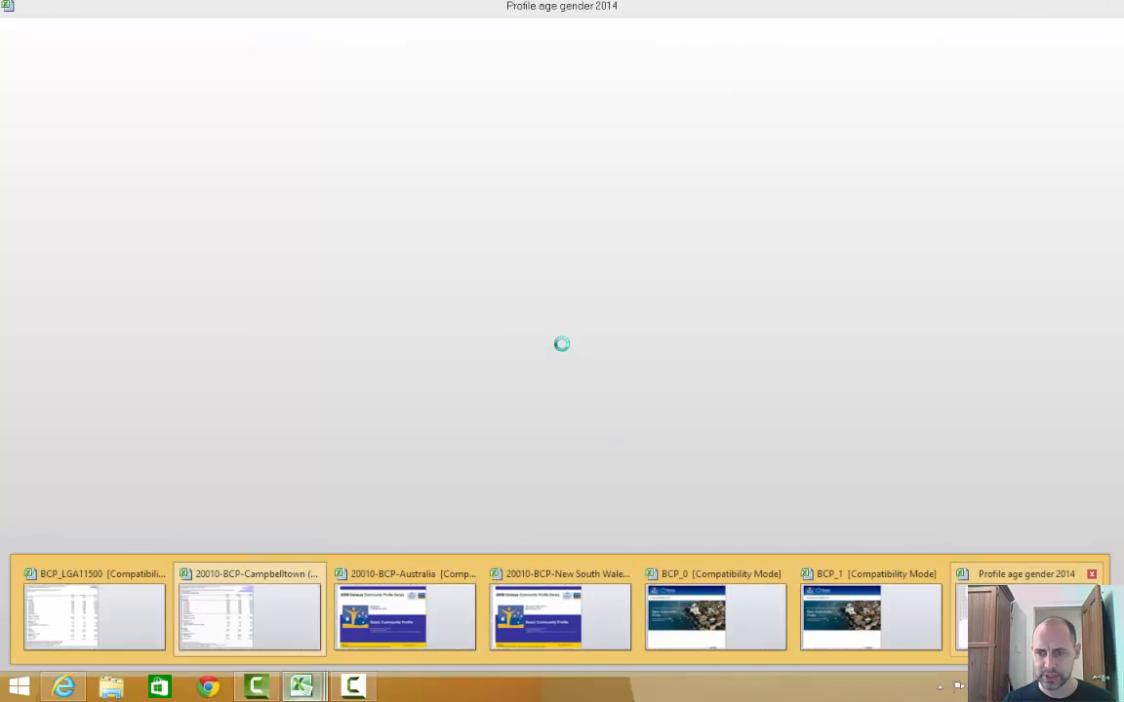
pyautogui.moveTo(249, 609)
pyautogui.click(1025, 610)
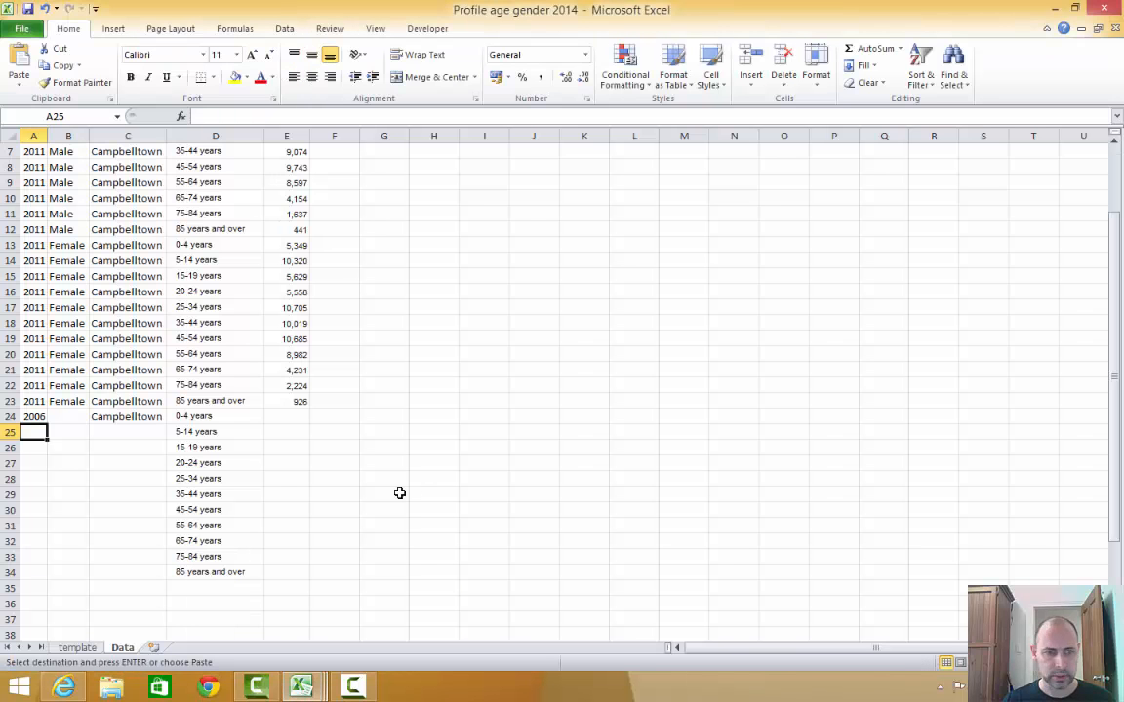
pyautogui.click(230, 418)
pyautogui.rightClick(231, 420)
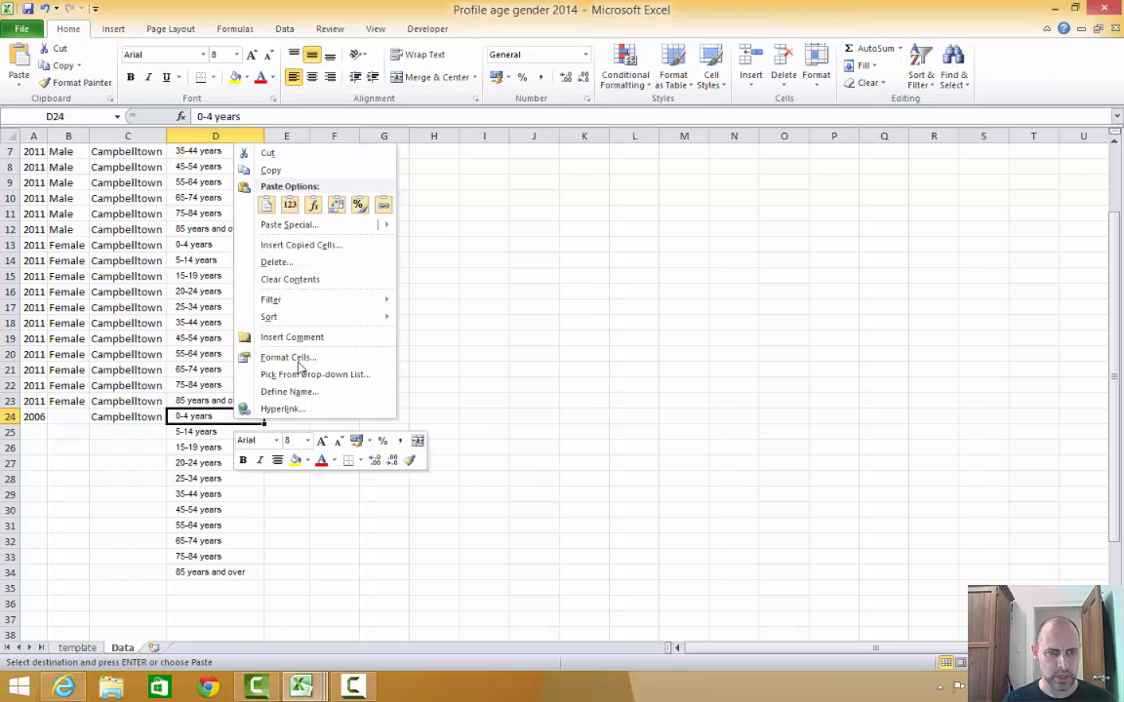
pyautogui.click(268, 207)
pyautogui.scroll(-2, 439, 444)
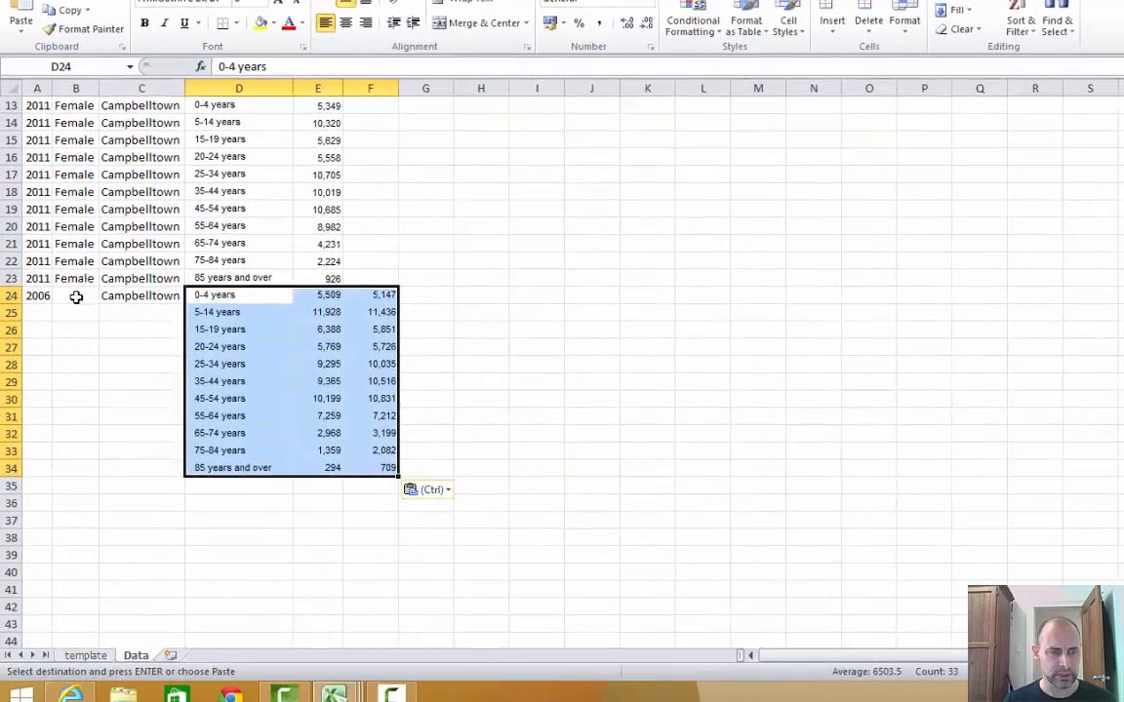
# - Enter the gender Males in B24 and fill the 2006 year, gender and area down through row 34
pyautogui.click(67, 322)
pyautogui.write('Male')
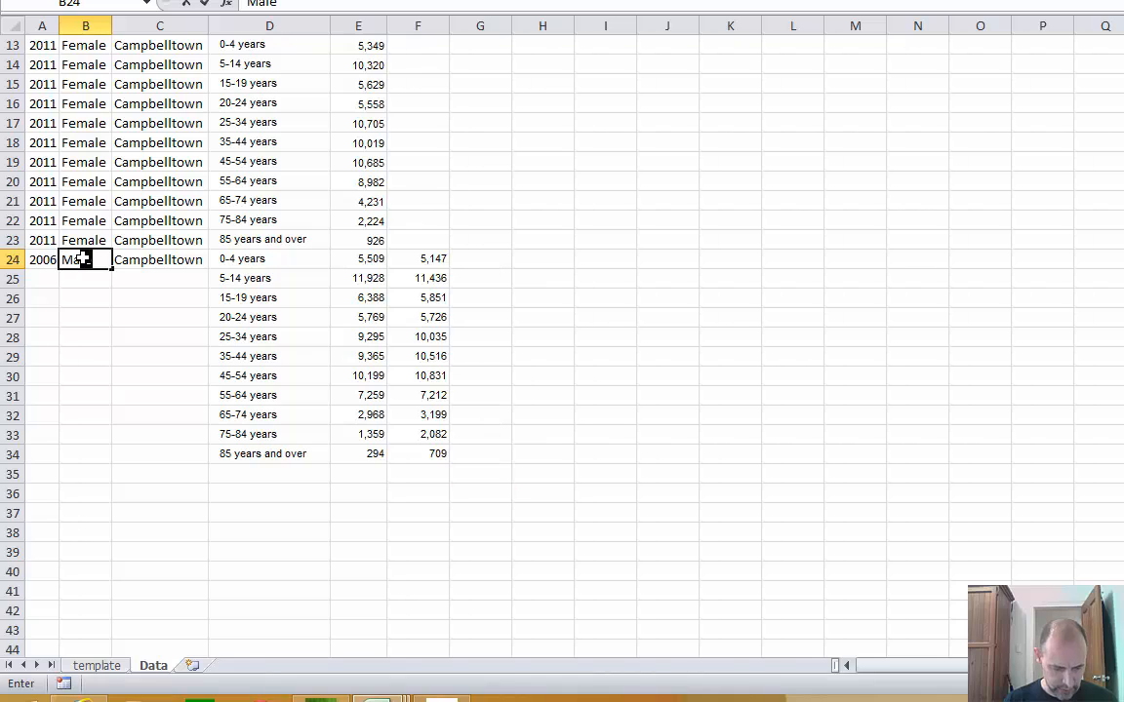
pyautogui.write('s')
pyautogui.press('Tab')
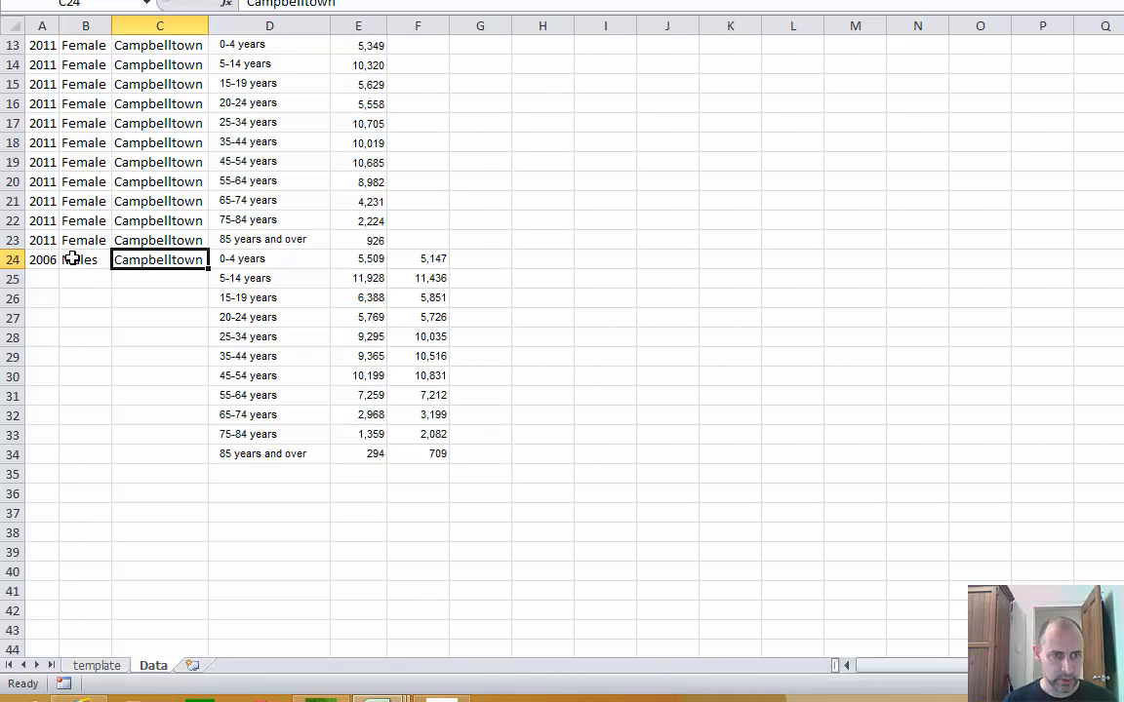
pyautogui.moveTo(74, 259); pyautogui.dragTo(228, 464)
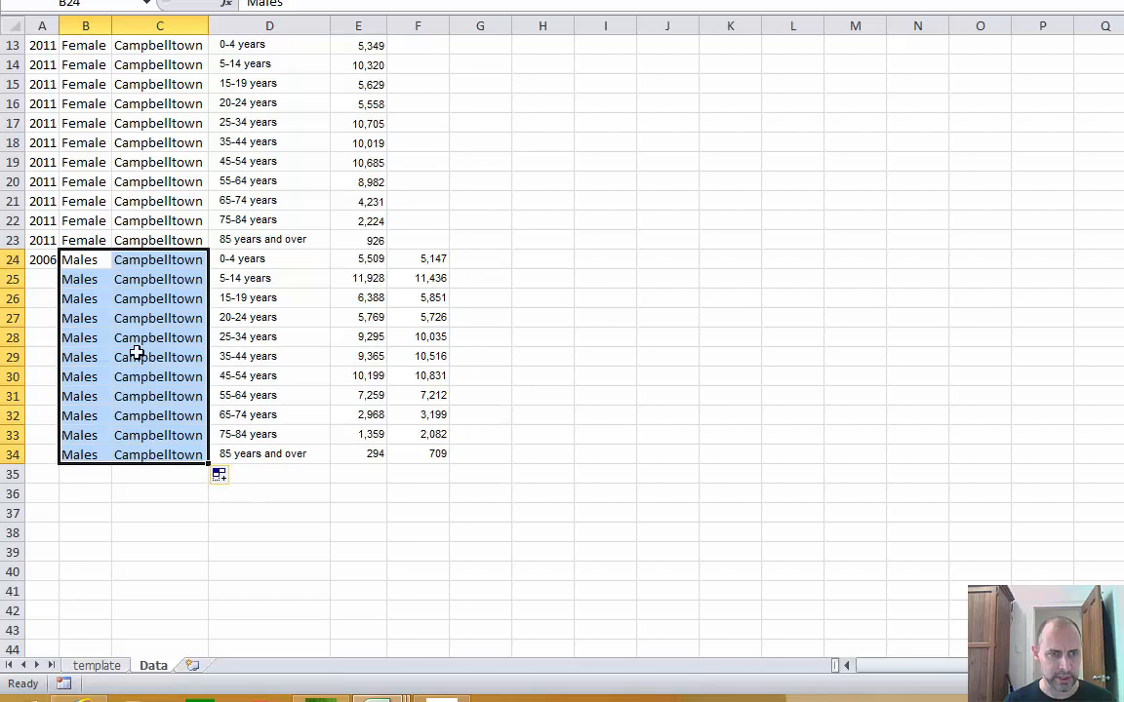
pyautogui.click(42, 259)
pyautogui.moveTo(54, 265); pyautogui.dragTo(82, 459)
# - Copy the 2006 age group labels D24:D34 to the cells directly below, starting at D35
pyautogui.moveTo(254, 258); pyautogui.dragTo(301, 453)
pyautogui.hotkey('ctrl', 'c')
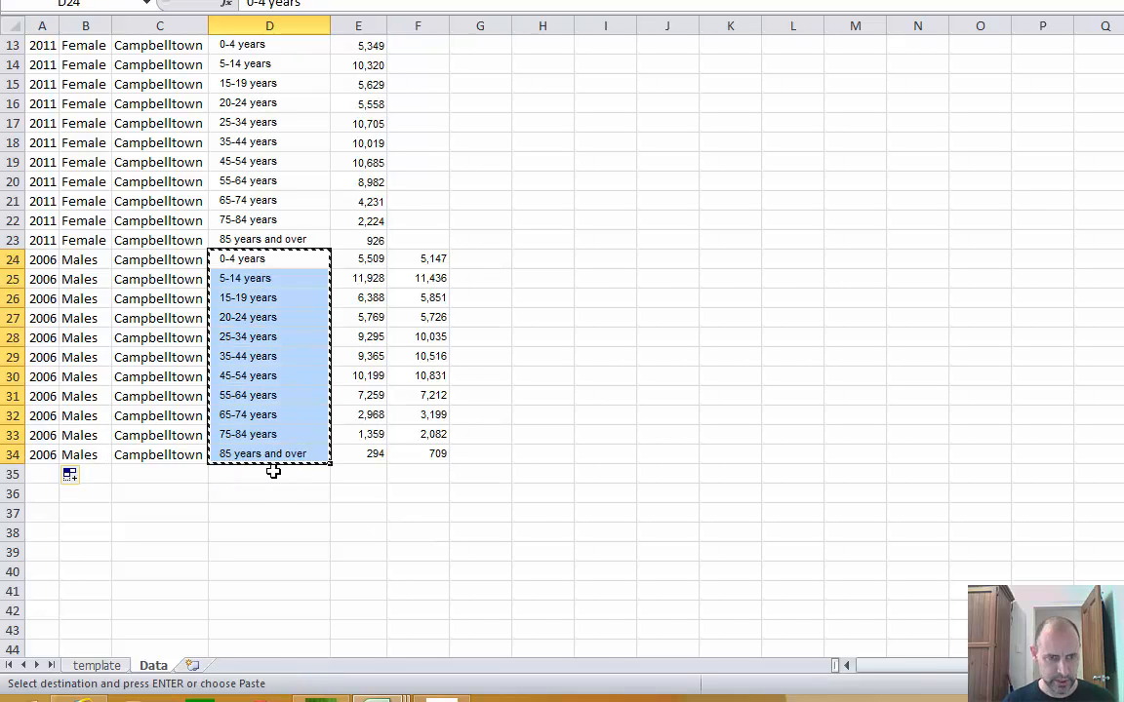
pyautogui.click(273, 471)
pyautogui.hotkey('ctrl', 'v')
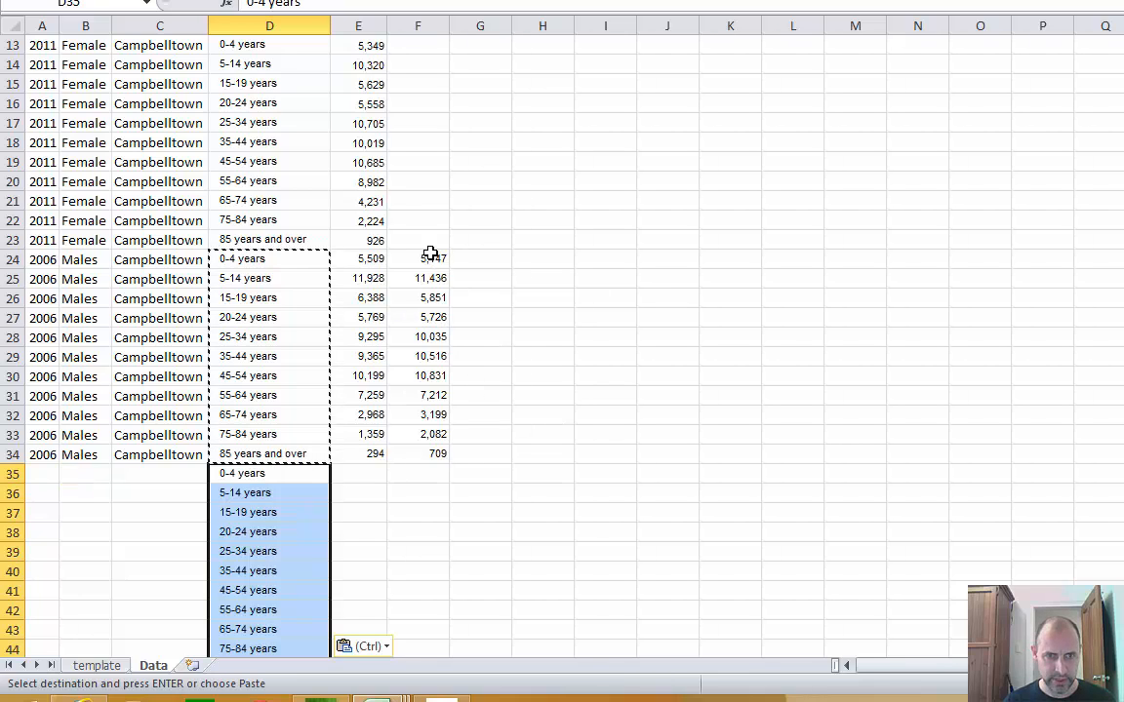
# - Move the 2006 female counts from F24:F34 to below the male counts in the Number column, starting at E35
pyautogui.moveTo(430, 254); pyautogui.dragTo(437, 452)
pyautogui.hotkey('ctrl', 'c')
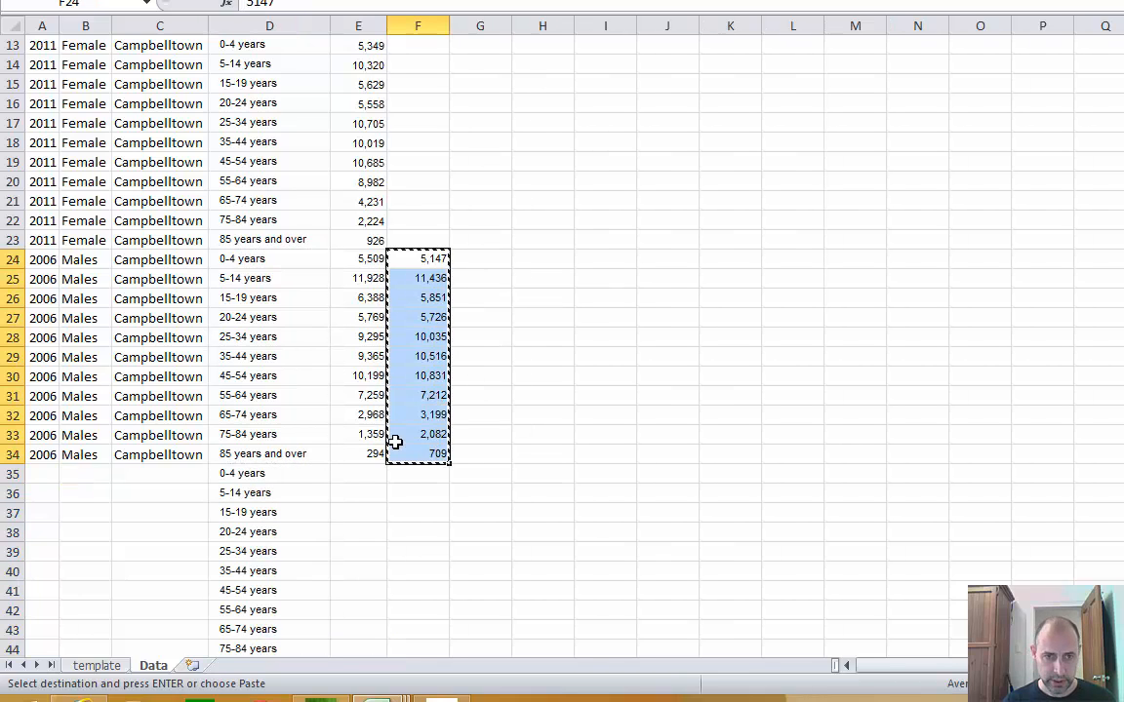
pyautogui.click(363, 474)
pyautogui.press('Return')
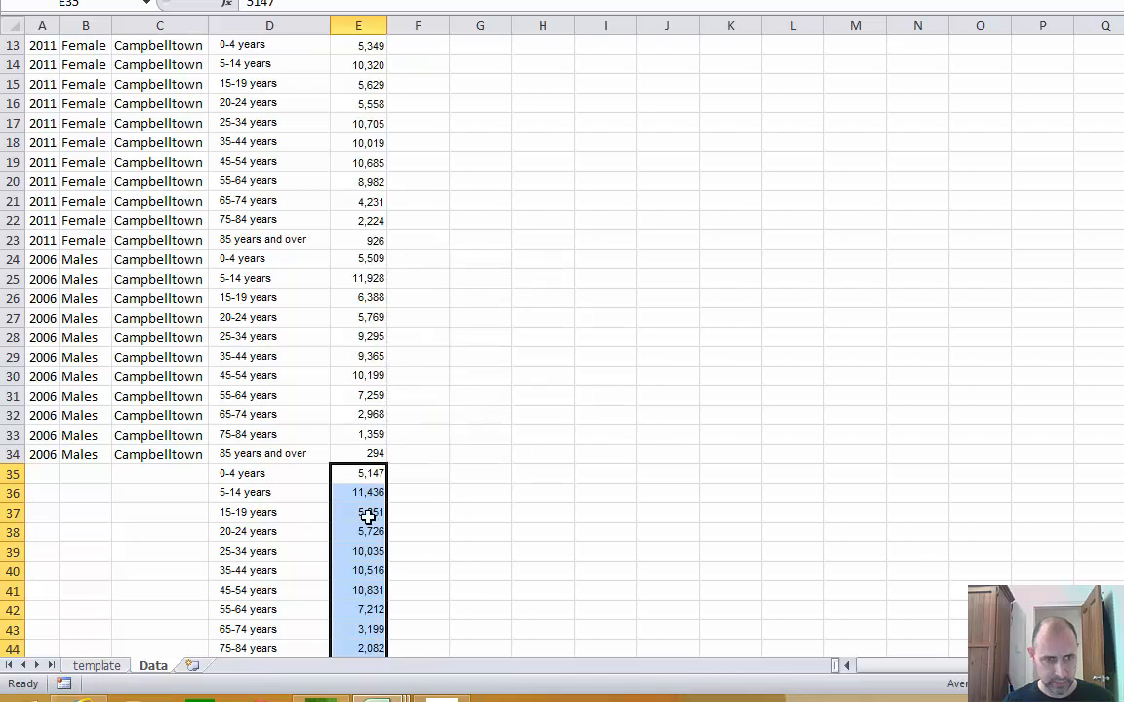
pyautogui.scroll(-2, 205, 441)
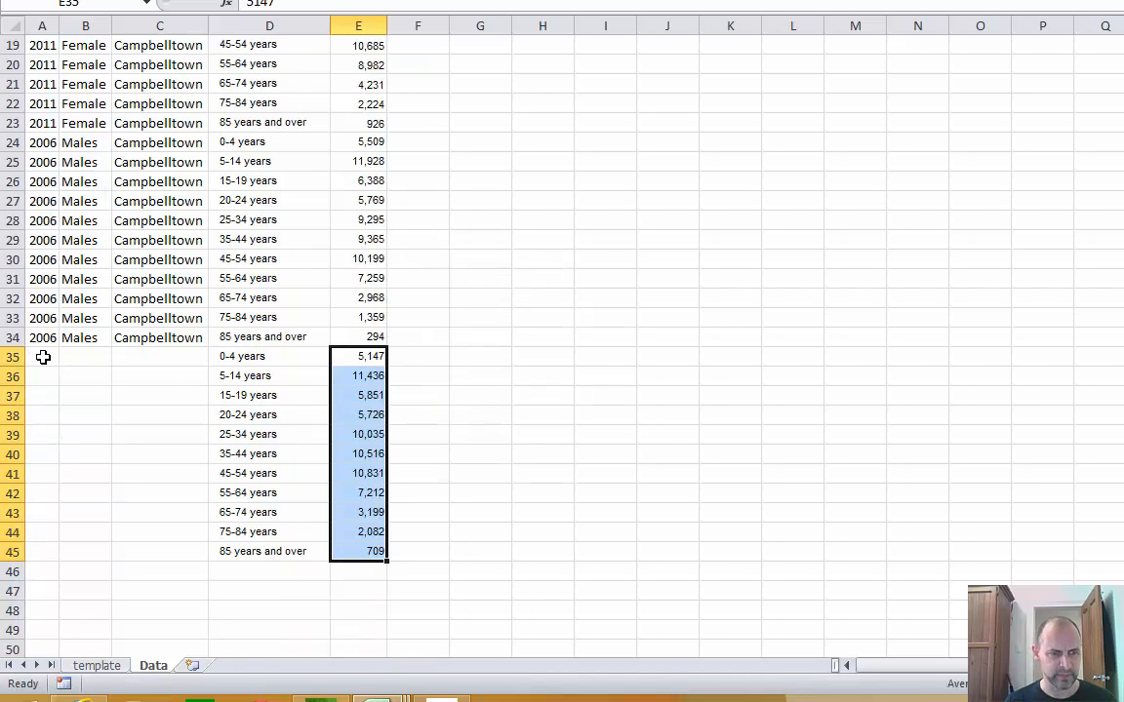
# - Label the 2006 female rows 35 to 45 with year 2006, gender Female and area Campbelltown
pyautogui.click(84, 361)
pyautogui.write('Female')
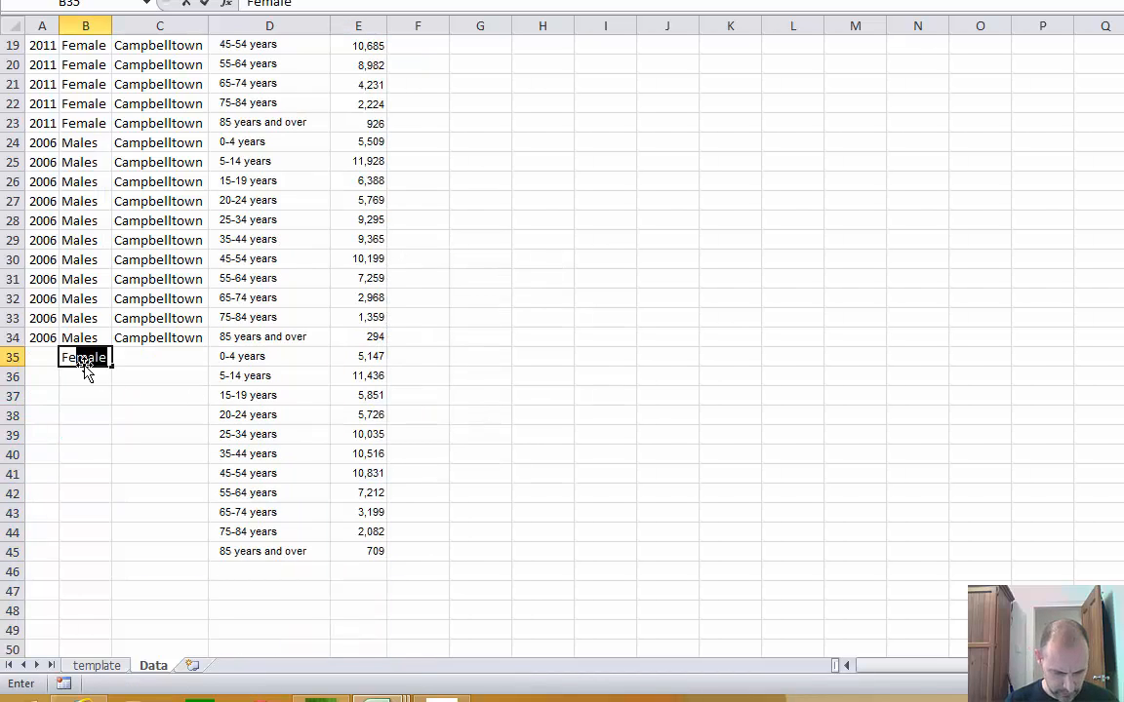
pyautogui.press('Tab')
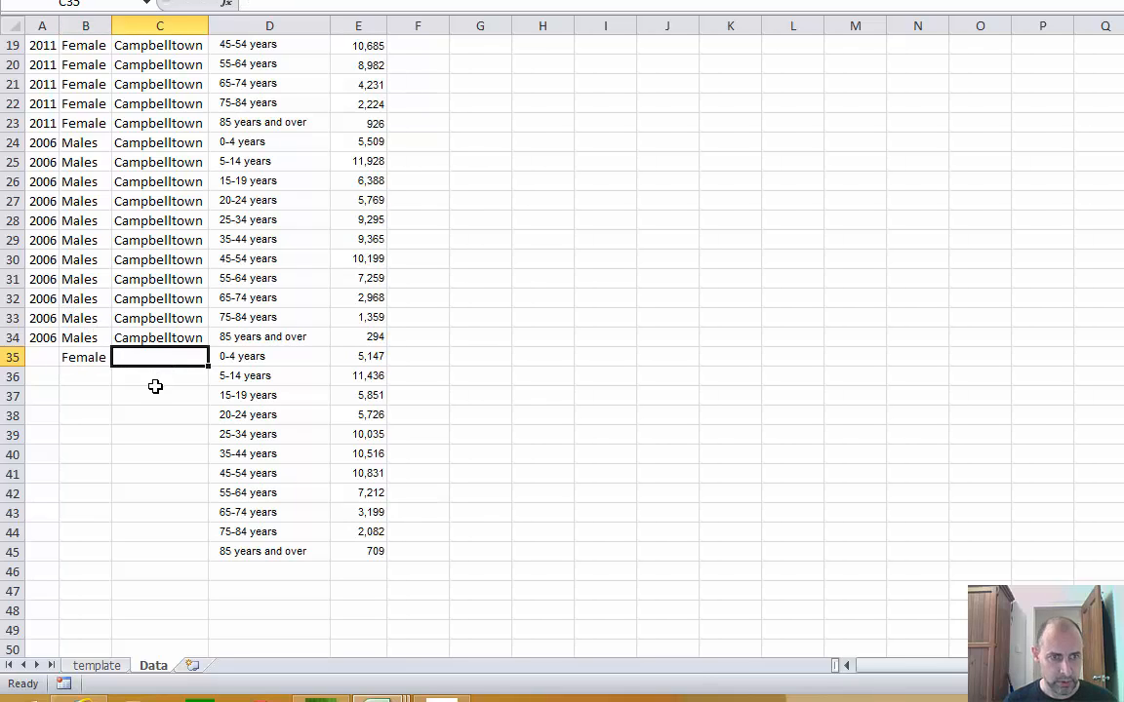
pyautogui.click(185, 336)
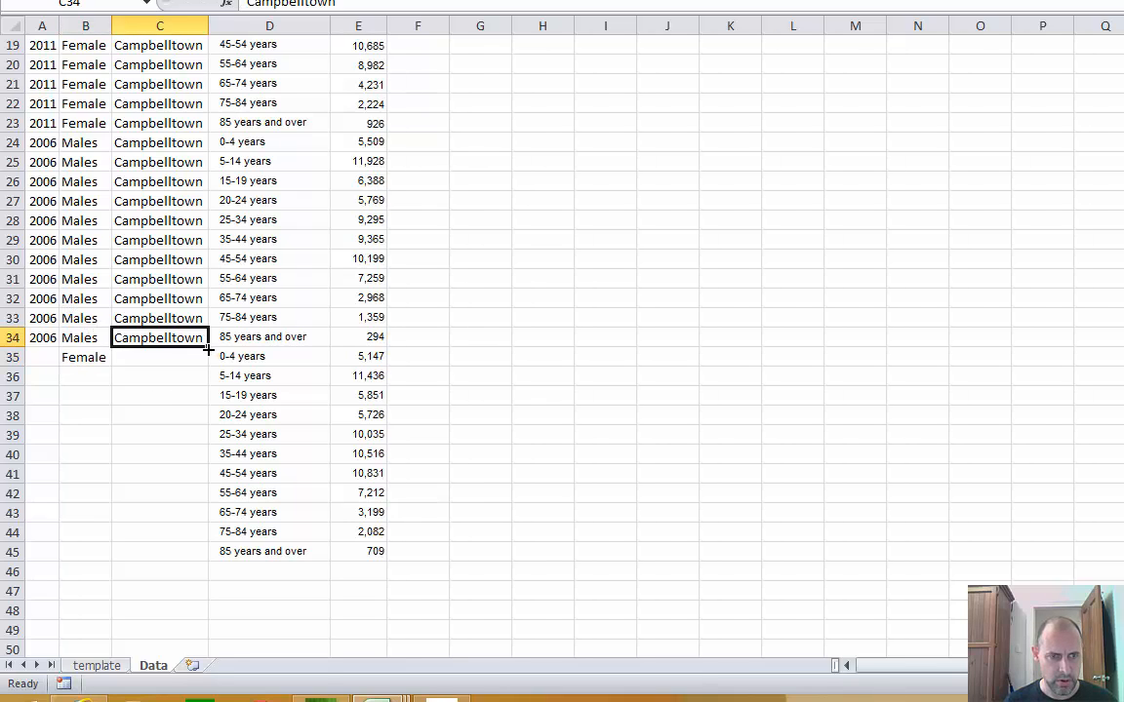
pyautogui.moveTo(208, 348); pyautogui.dragTo(216, 558)
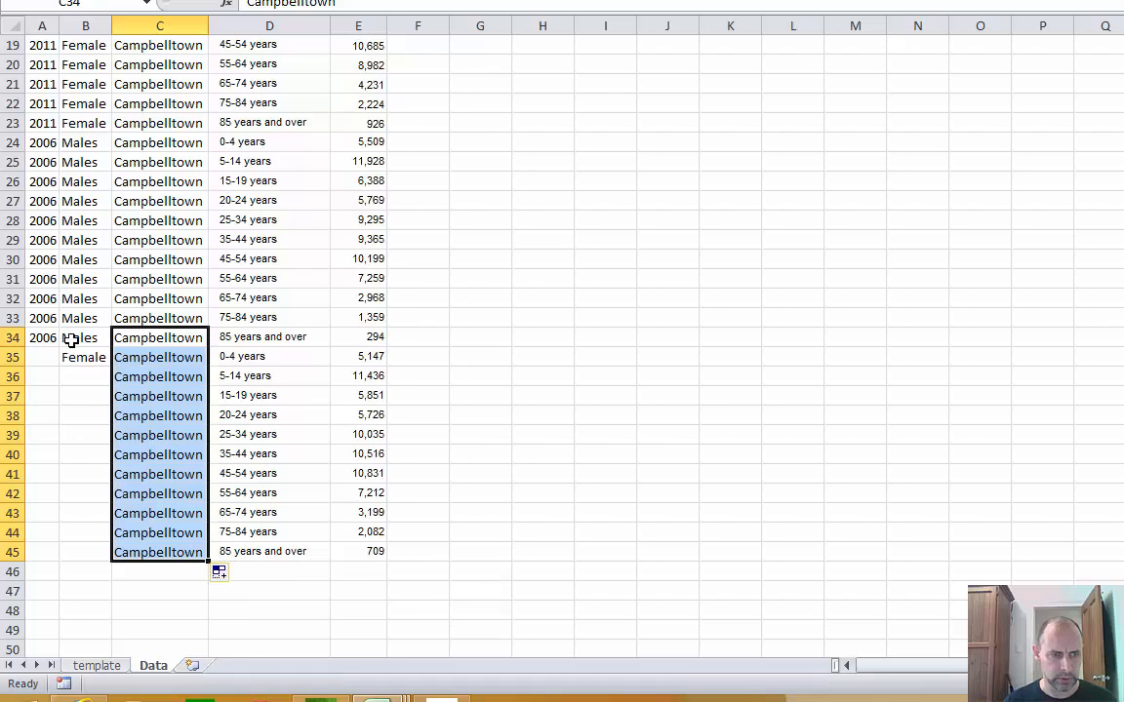
pyautogui.click(44, 338)
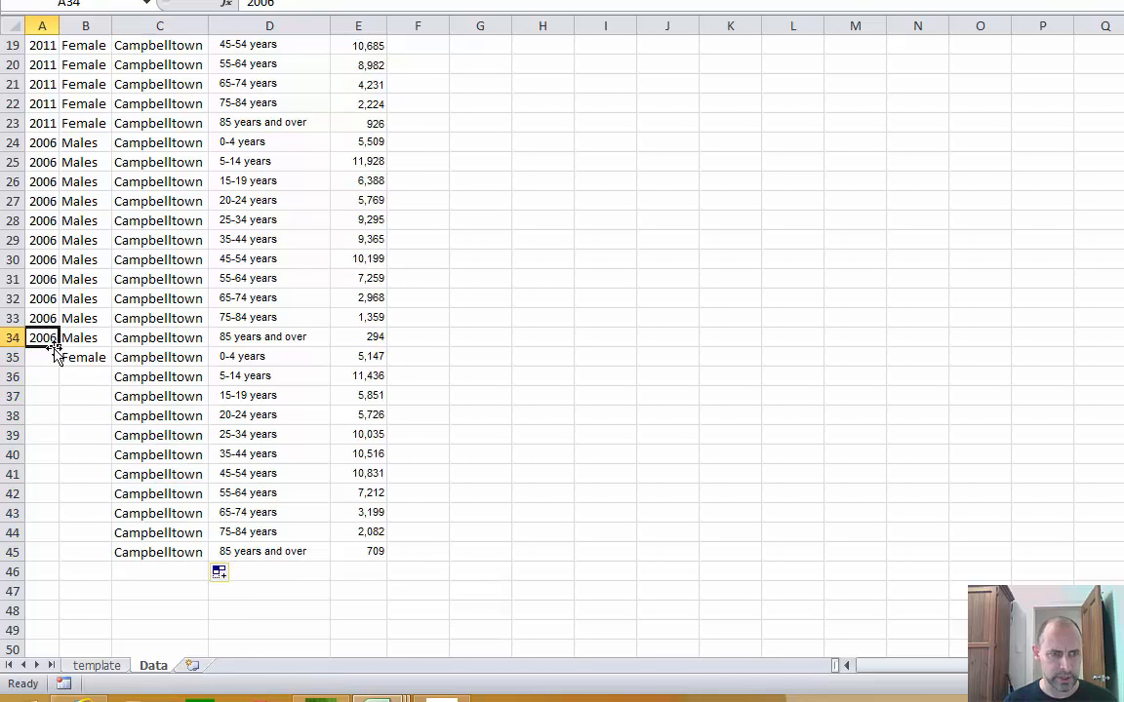
pyautogui.moveTo(59, 348); pyautogui.dragTo(82, 554)
pyautogui.click(83, 358)
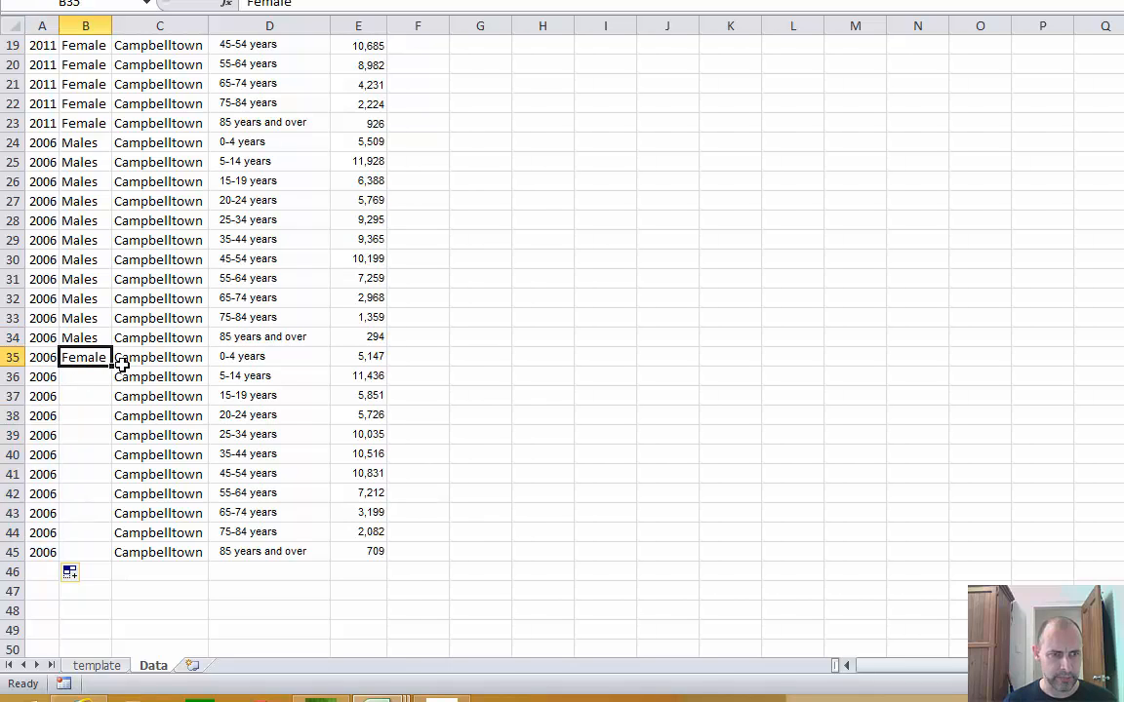
pyautogui.moveTo(114, 363); pyautogui.dragTo(141, 565)
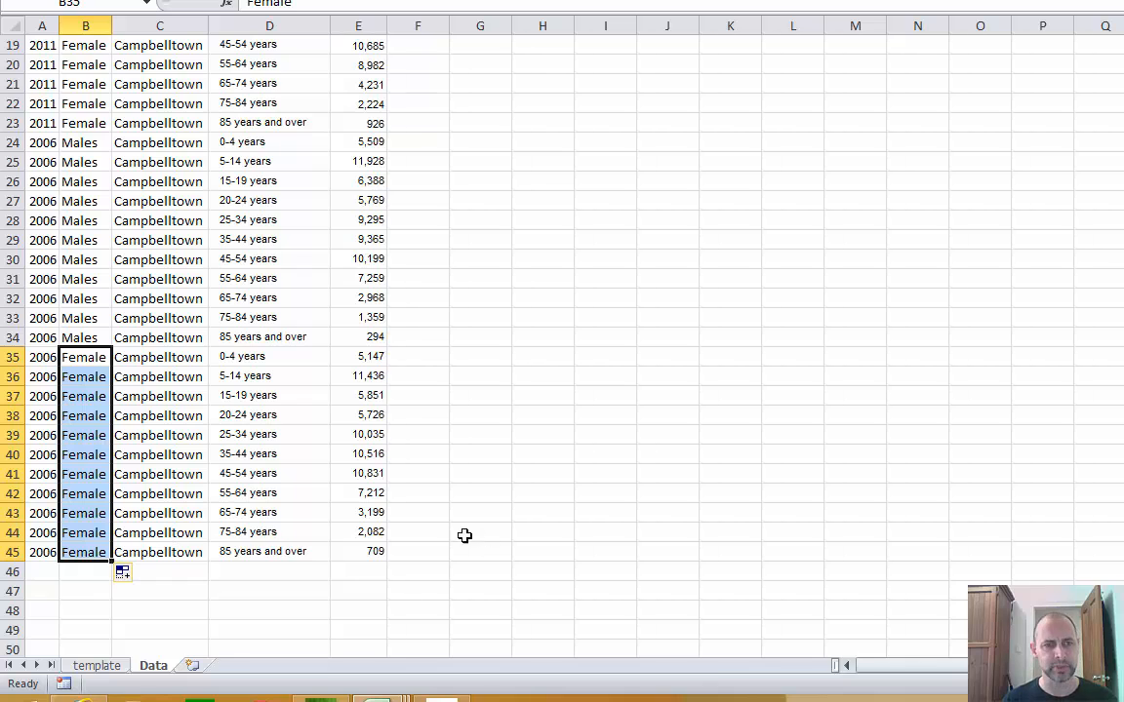
# - Copy the 2006 male and female age group counts from table B01 of the 20010-BCP-New South Wales workbook
pyautogui.scroll(6, 444, 534)
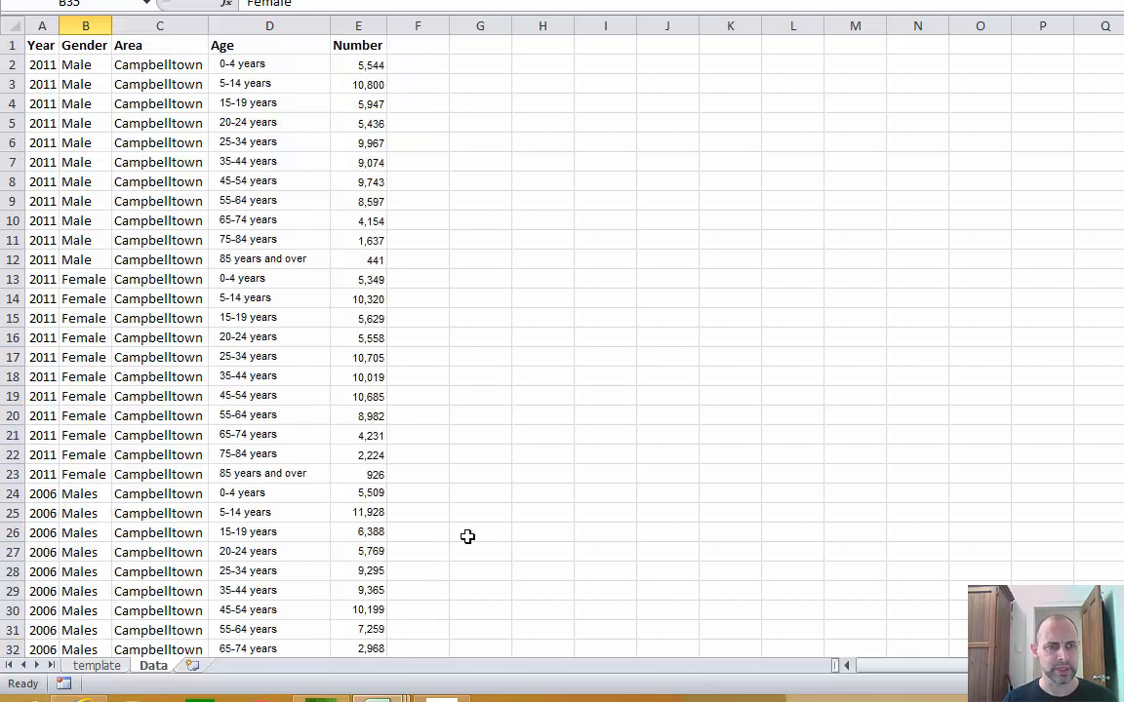
pyautogui.scroll(-10, 449, 238)
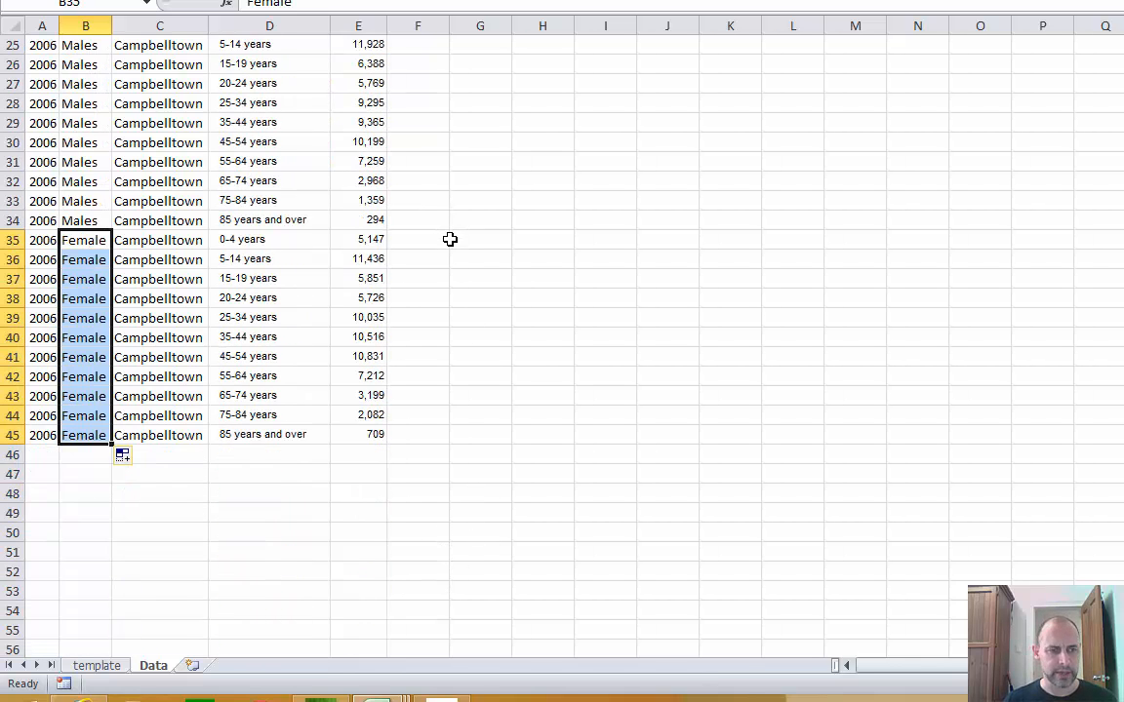
pyautogui.click(41, 340)
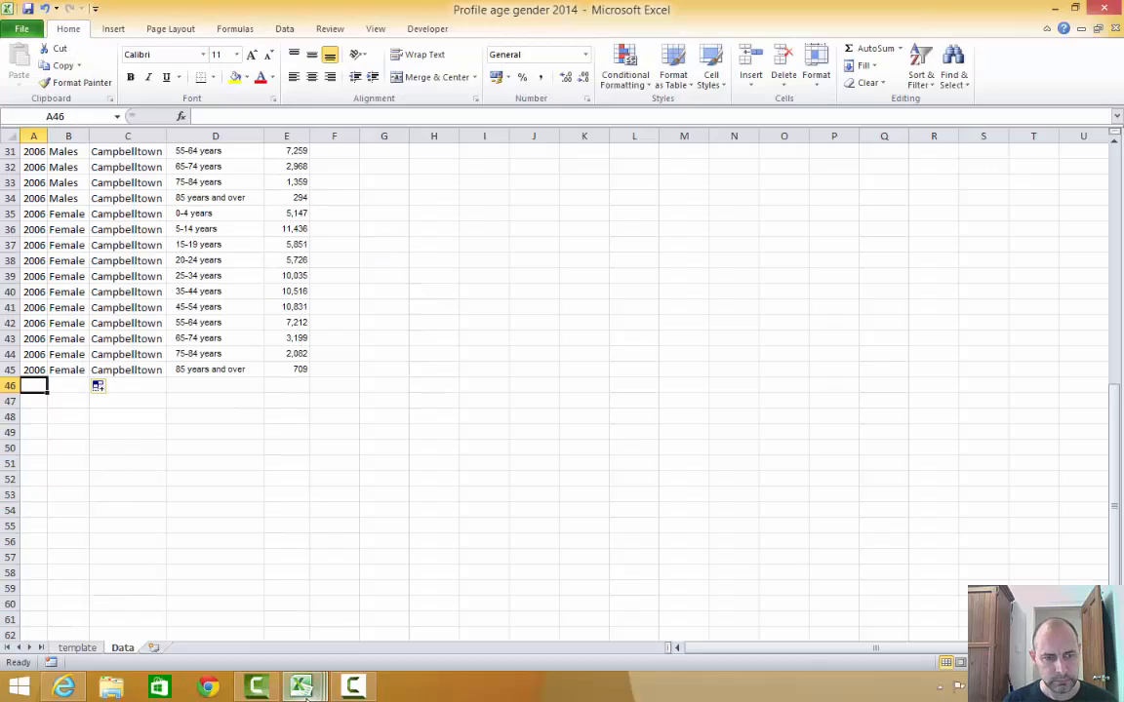
pyautogui.click(383, 699)
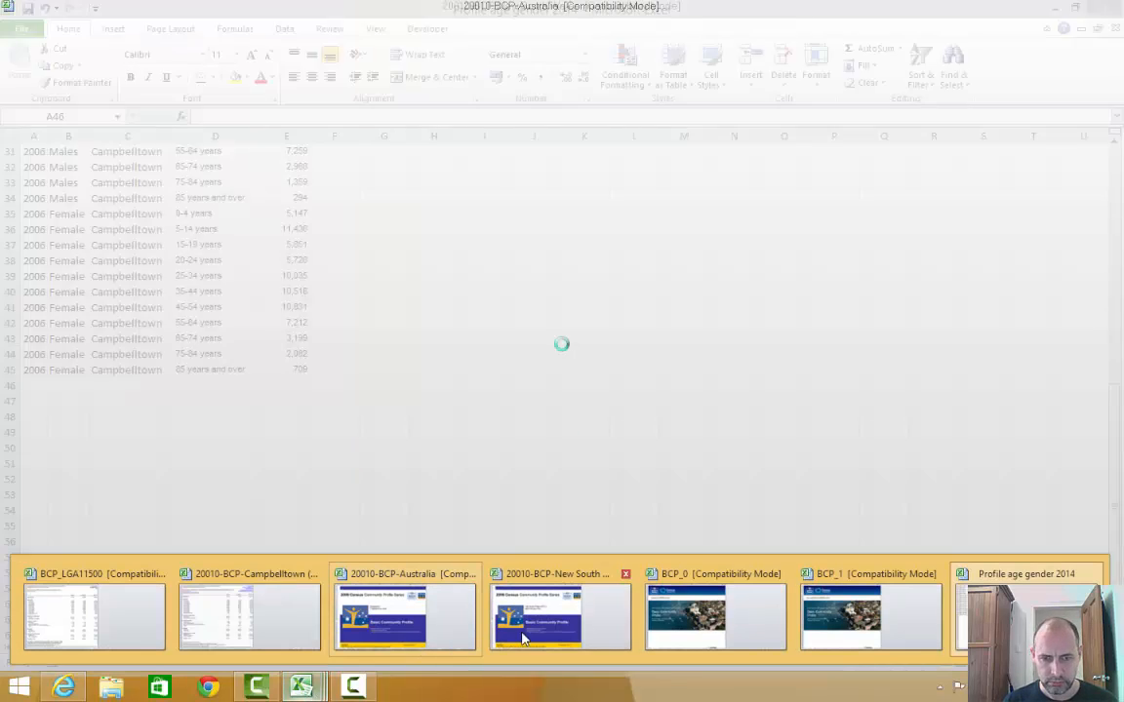
pyautogui.click(524, 639)
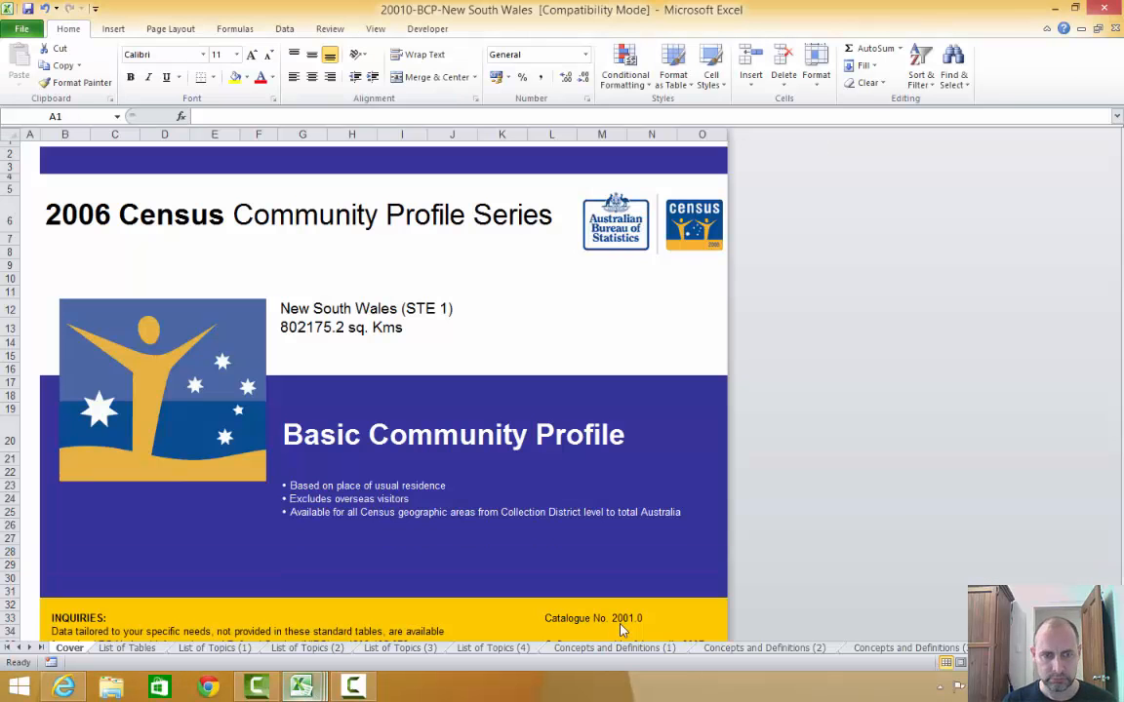
pyautogui.click(315, 651)
pyautogui.click(28, 186)
pyautogui.moveTo(44, 259); pyautogui.dragTo(468, 361)
pyautogui.rightClick(293, 283)
pyautogui.click(327, 346)
# - Paste the copied New South Wales data into the Data sheet of Profile age gender 2014, starting at D46
pyautogui.moveTo(303, 688)
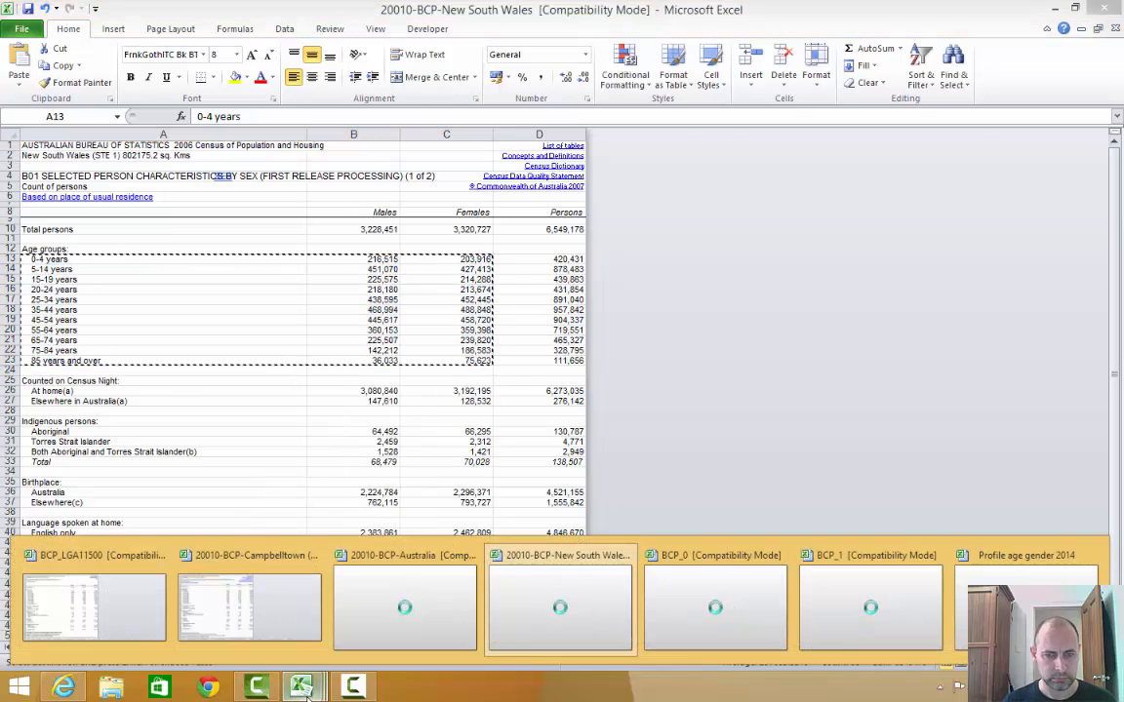
pyautogui.click(1015, 555)
pyautogui.click(214, 383)
pyautogui.rightClick(221, 388)
pyautogui.click(231, 441)
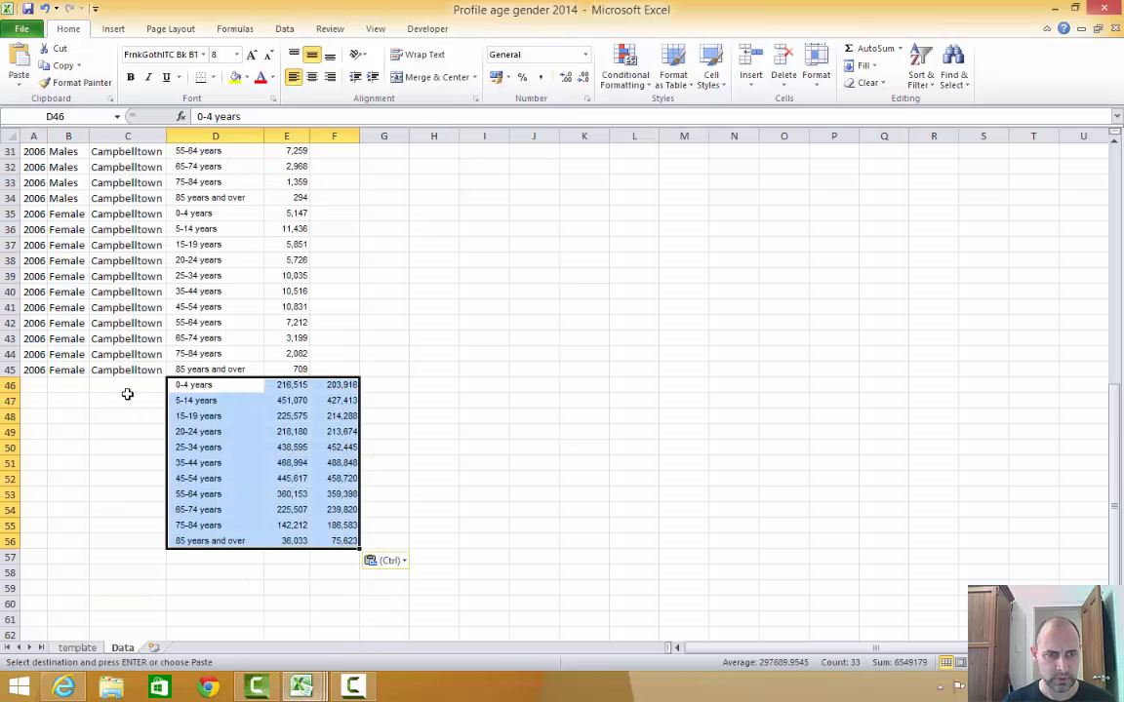
# - Enter year 2006, gender Male and area New South Wales in A46:C46
pyautogui.click(127, 390)
pyautogui.moveTo(303, 688)
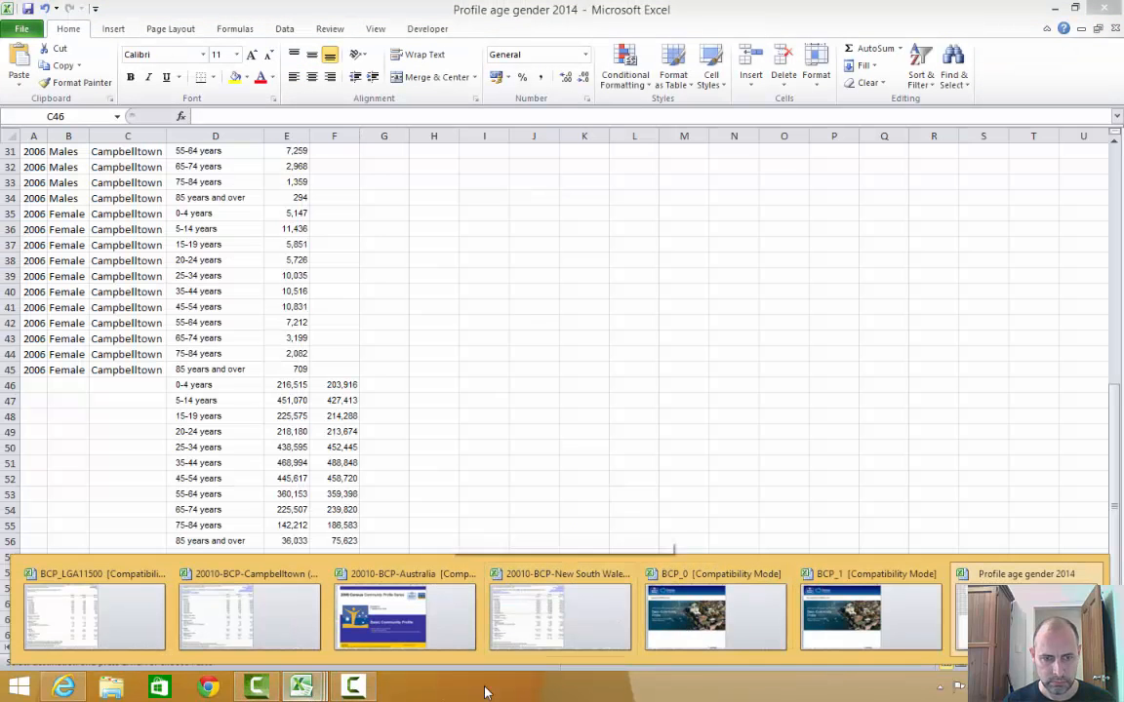
pyautogui.write('New')
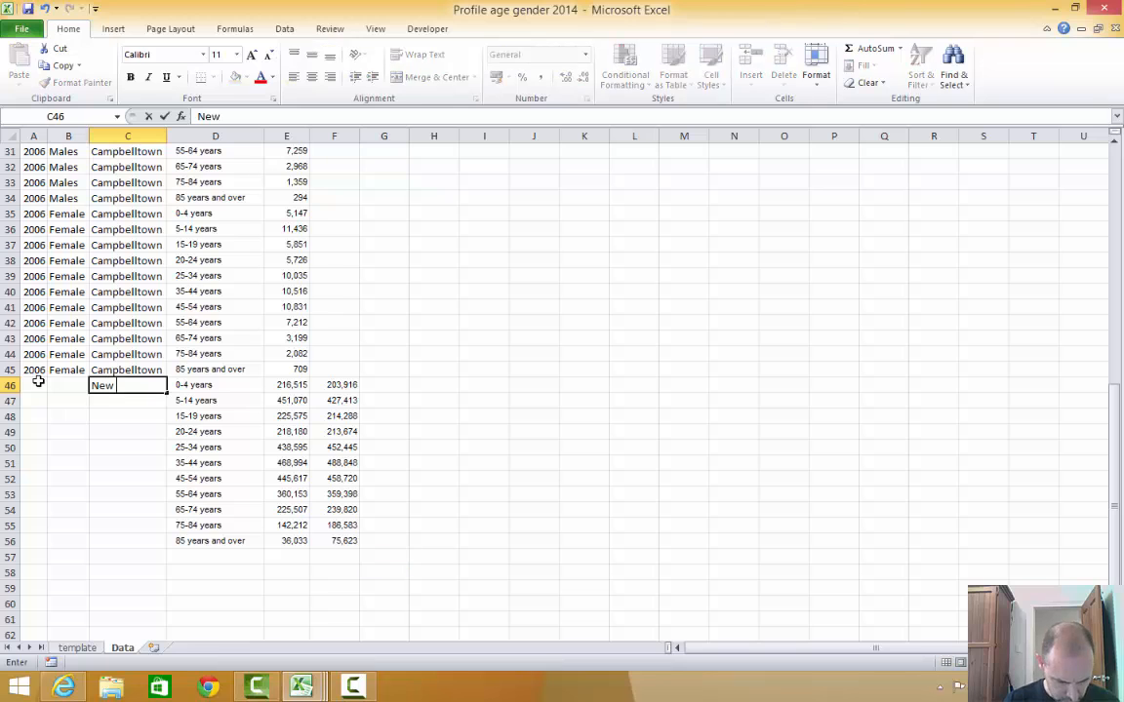
pyautogui.write(' South Wales')
pyautogui.press('Tab')
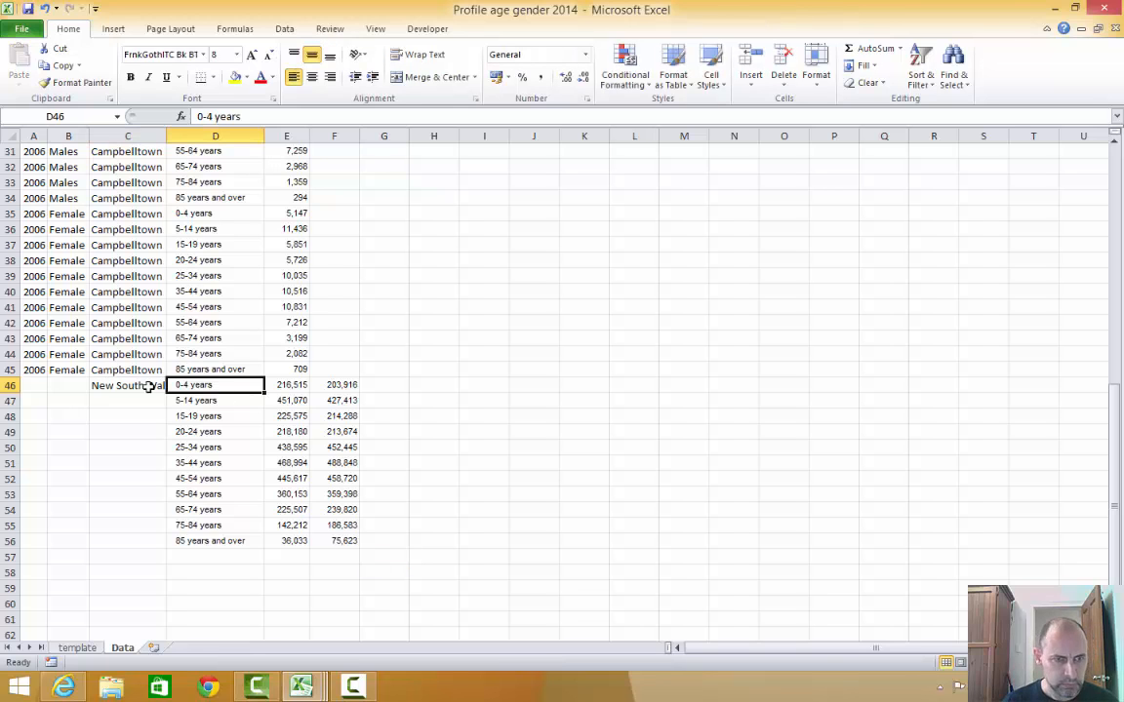
pyautogui.click(35, 386)
pyautogui.write('2006')
pyautogui.press('Tab')
pyautogui.write('Male')
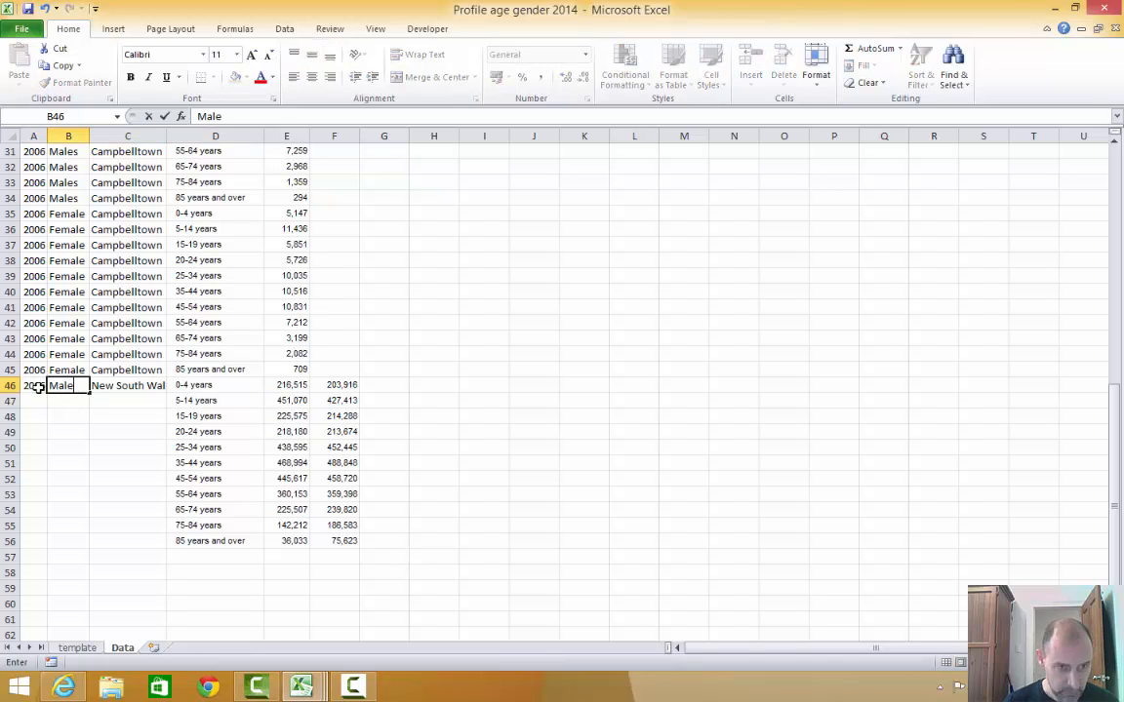
pyautogui.press('Tab')
# - Fill the year, gender and area from row 46 down through row 56, keeping 2006 constant in every row
pyautogui.click(35, 386)
pyautogui.moveTo(35, 387); pyautogui.dragTo(168, 546)
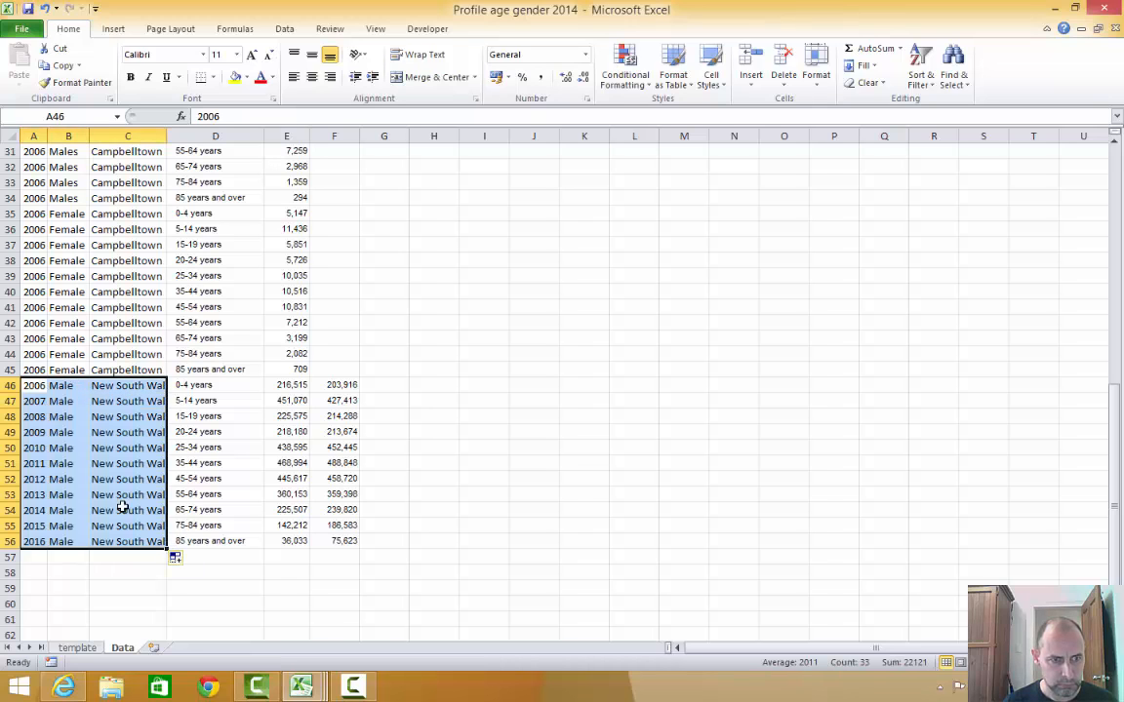
pyautogui.click(38, 388)
pyautogui.moveTo(38, 390); pyautogui.dragTo(39, 540)
pyautogui.hotkey('ctrl', 'd')
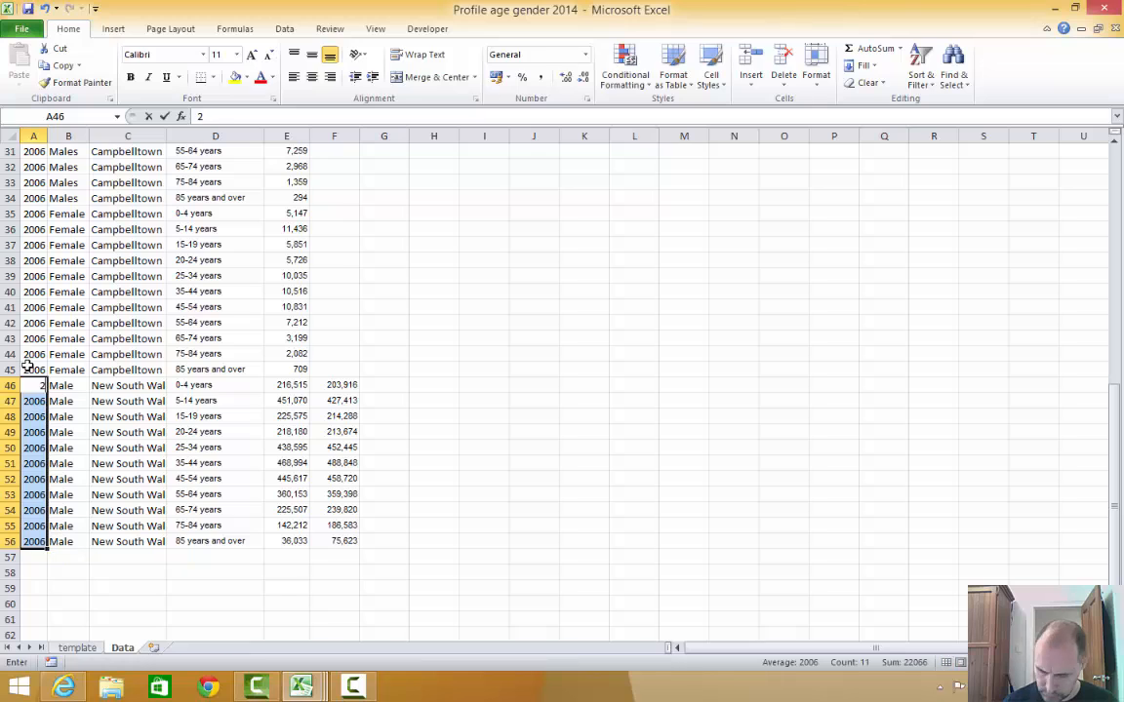
# - Change the year to 2011 in A46 and fill it down through A56
pyautogui.write('2011')
pyautogui.press('Right')
pyautogui.click(37, 386)
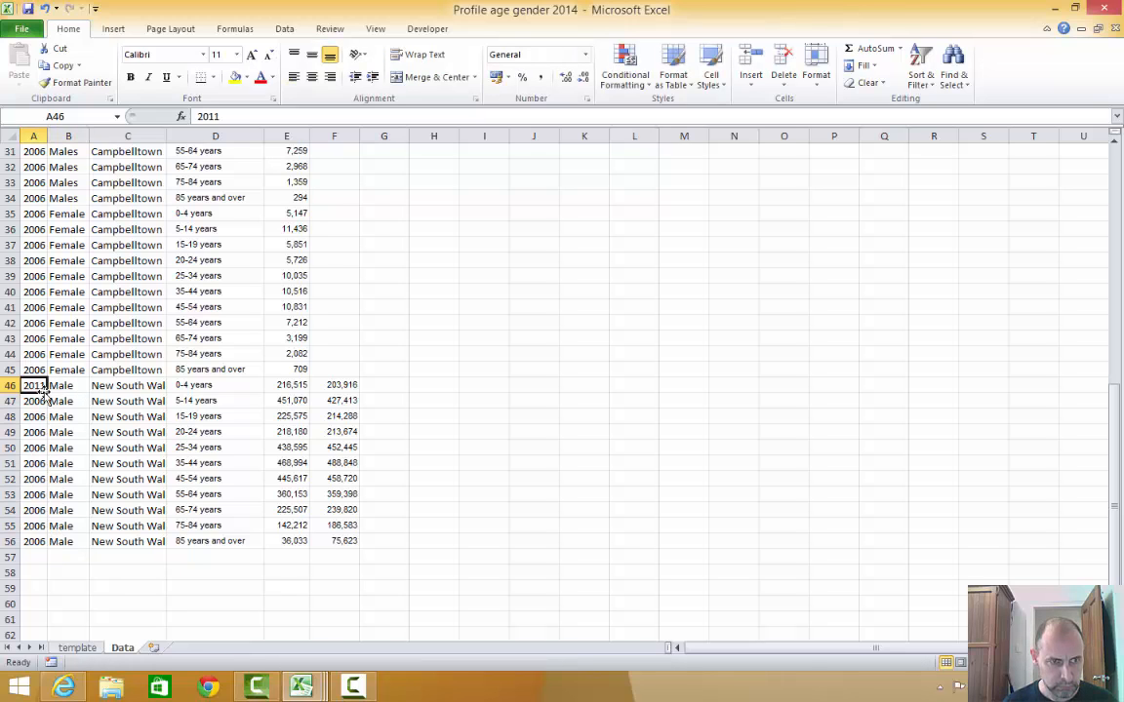
pyautogui.moveTo(47, 393); pyautogui.dragTo(35, 544)
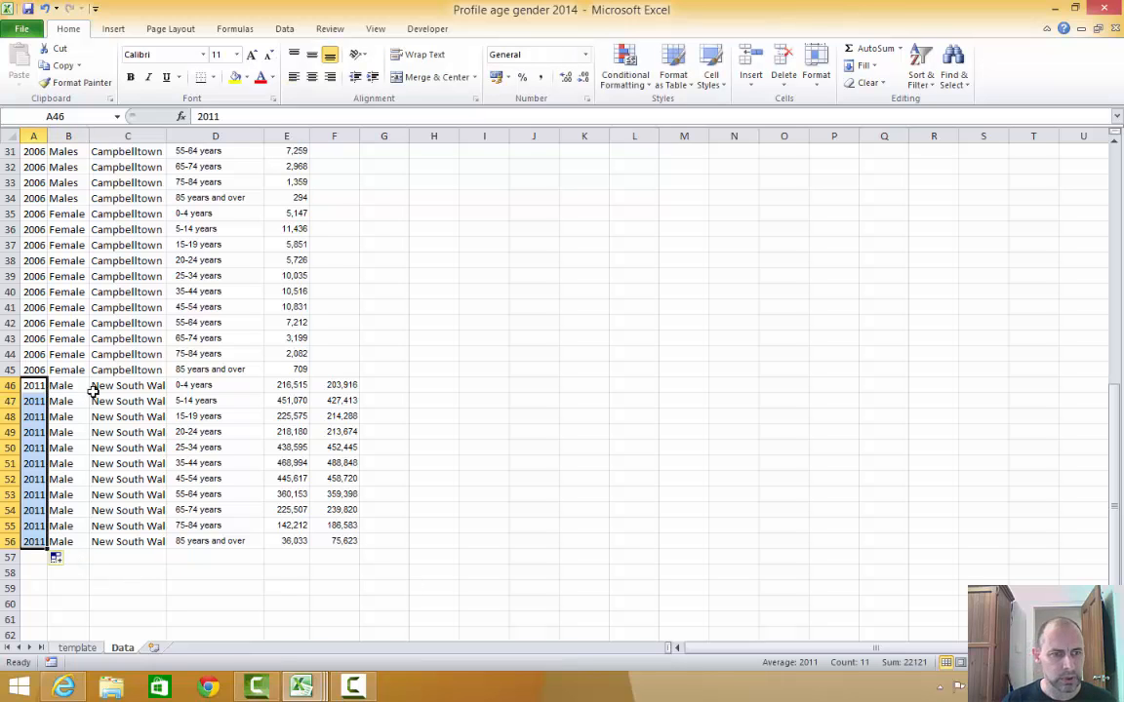
# - Copy the New South Wales area and age group labels C46:D56 to the rows directly below, starting at C57
pyautogui.moveTo(93, 390); pyautogui.dragTo(213, 539)
pyautogui.hotkey('ctrl', 'c')
pyautogui.click(136, 558)
pyautogui.hotkey('ctrl', 'v')
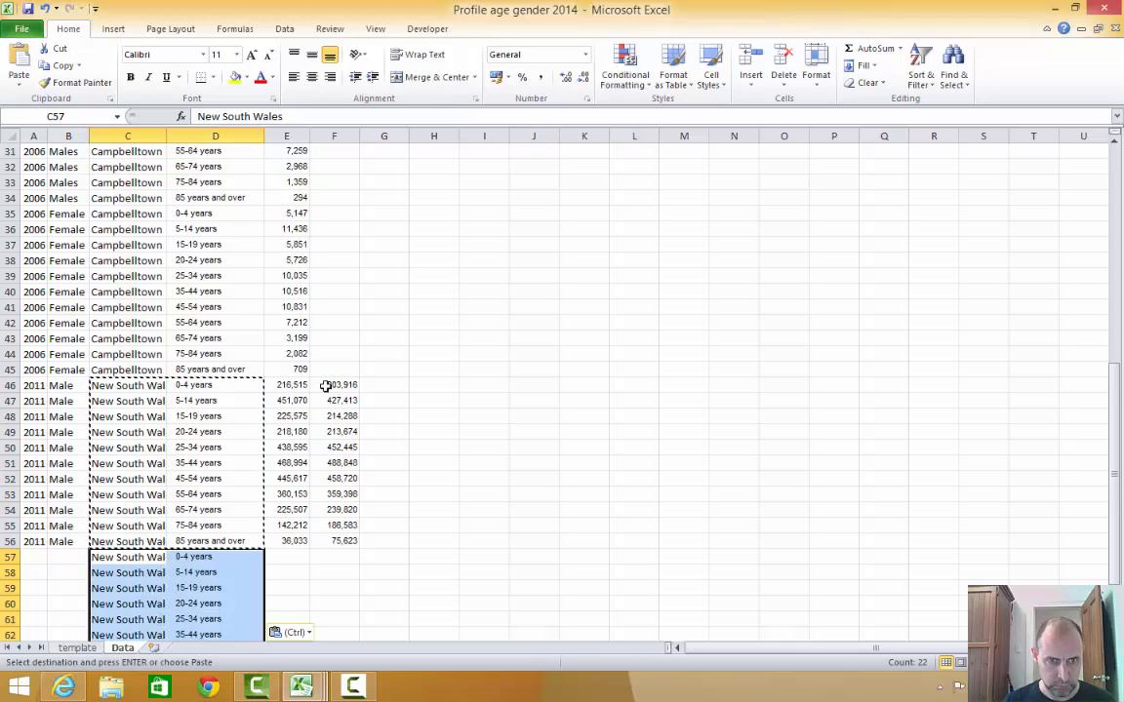
# - Move the New South Wales female counts from F46:F56 to below the male counts, starting at E57
pyautogui.moveTo(325, 385); pyautogui.dragTo(340, 540)
pyautogui.hotkey('ctrl', 'c')
pyautogui.click(287, 557)
pyautogui.press('Return')
# - Fill the year 2011 down through A67 and enter the gender Female in B57:B67
pyautogui.scroll(-4, 265, 438)
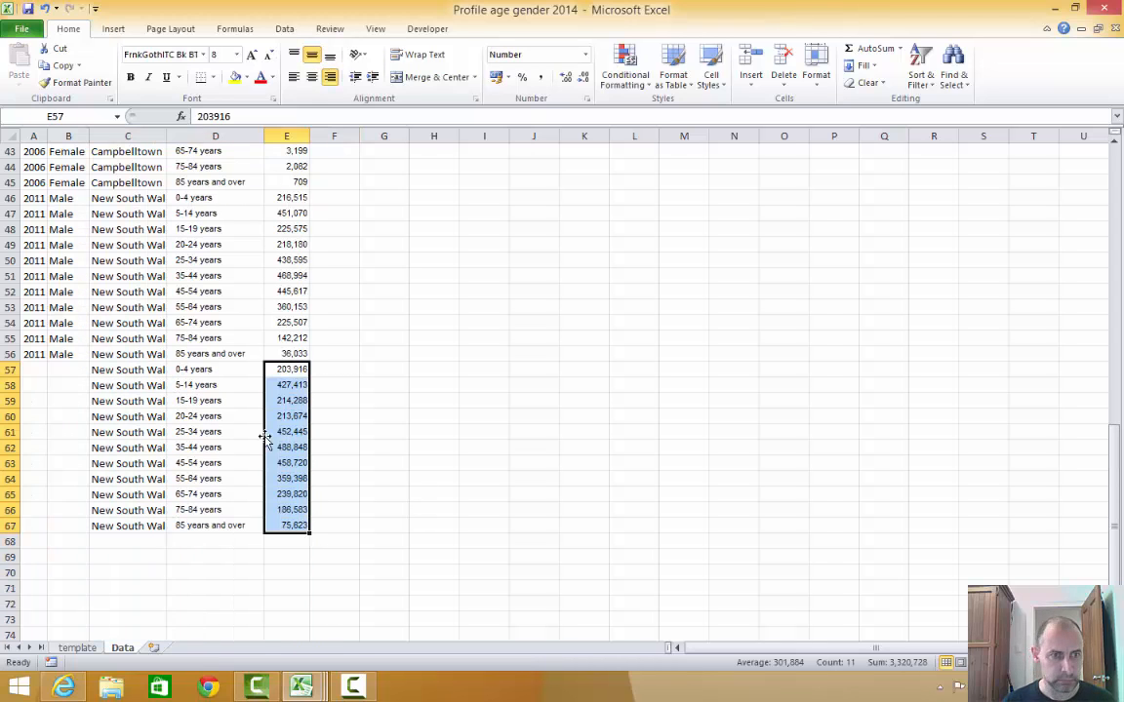
pyautogui.click(33, 355)
pyautogui.moveTo(45, 361); pyautogui.dragTo(48, 528)
pyautogui.click(68, 369)
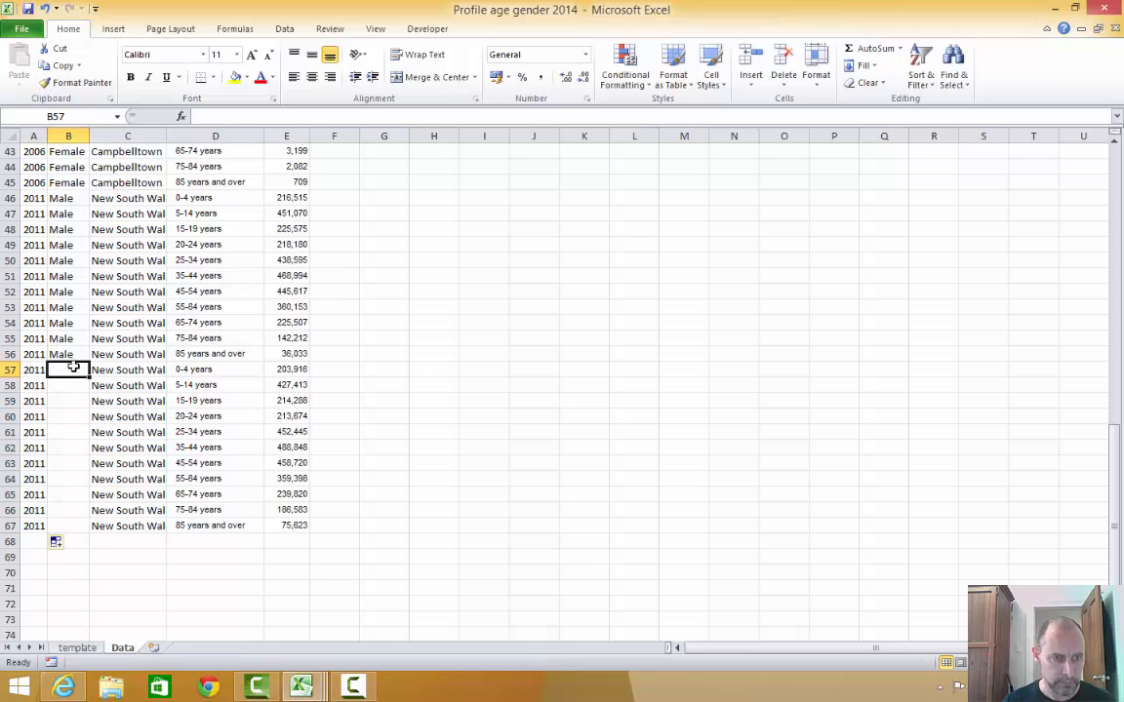
pyautogui.write('Female')
pyautogui.press('Tab')
pyautogui.click(69, 369)
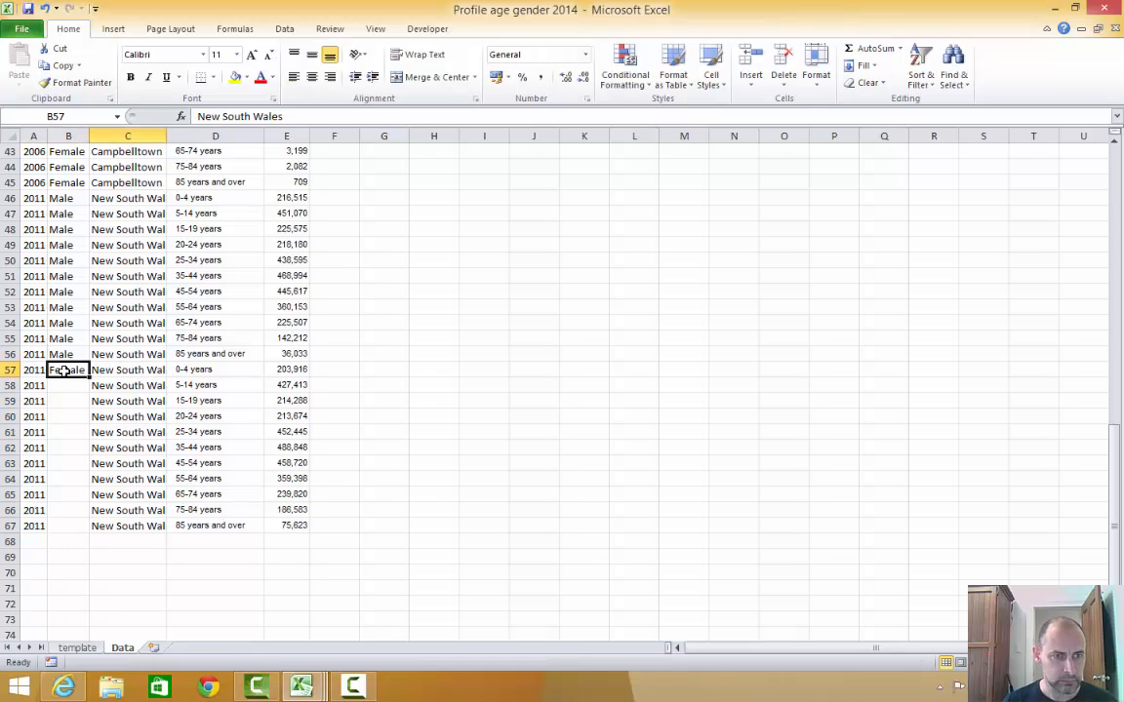
pyautogui.moveTo(89, 377); pyautogui.dragTo(111, 537)
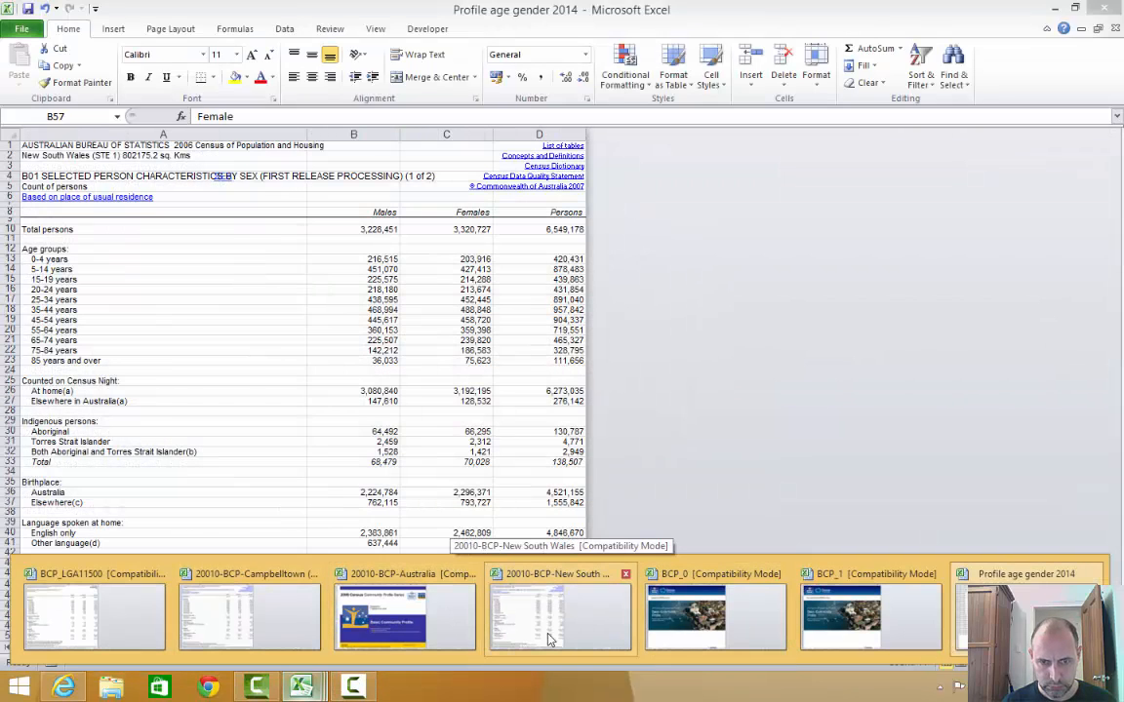
# - Copy the 2011 New South Wales male and female age group counts from table B01 of the BCP_1 workbook
pyautogui.click(863, 642)
pyautogui.click(184, 648)
pyautogui.click(28, 220)
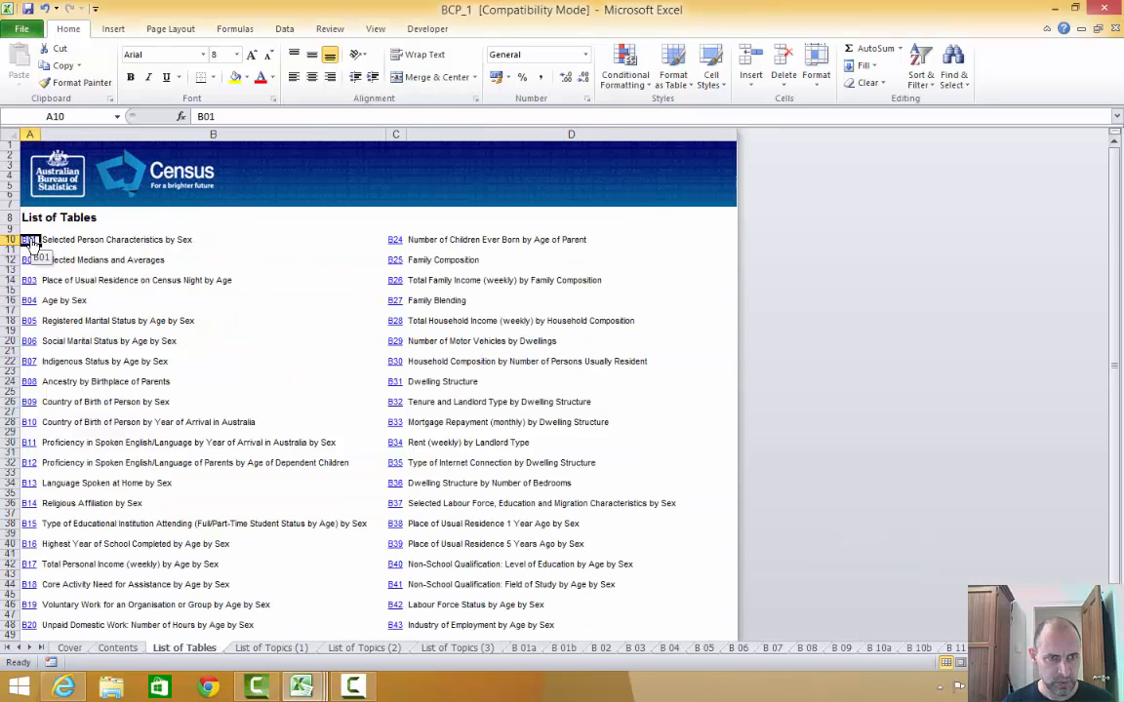
pyautogui.moveTo(97, 264); pyautogui.dragTo(440, 359)
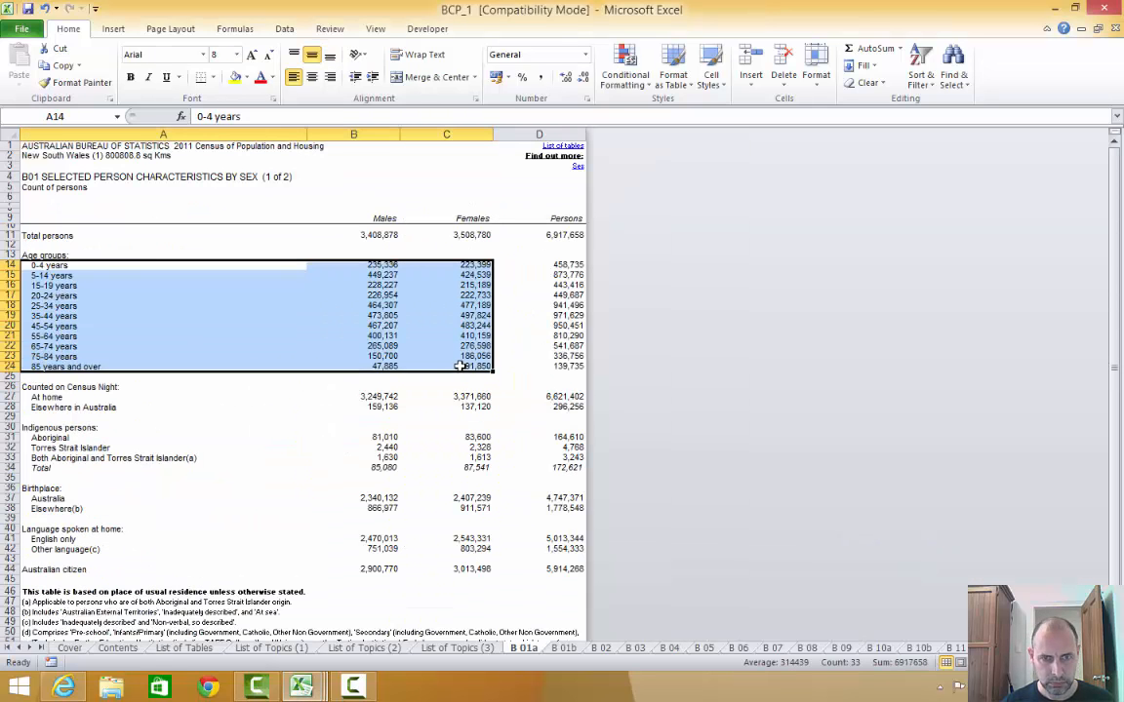
pyautogui.hotkey('ctrl', 'c')
# - Paste the copied 2011 New South Wales data into the Data sheet of Profile age gender 2014, starting at D68
pyautogui.click(301, 688)
pyautogui.click(1034, 625)
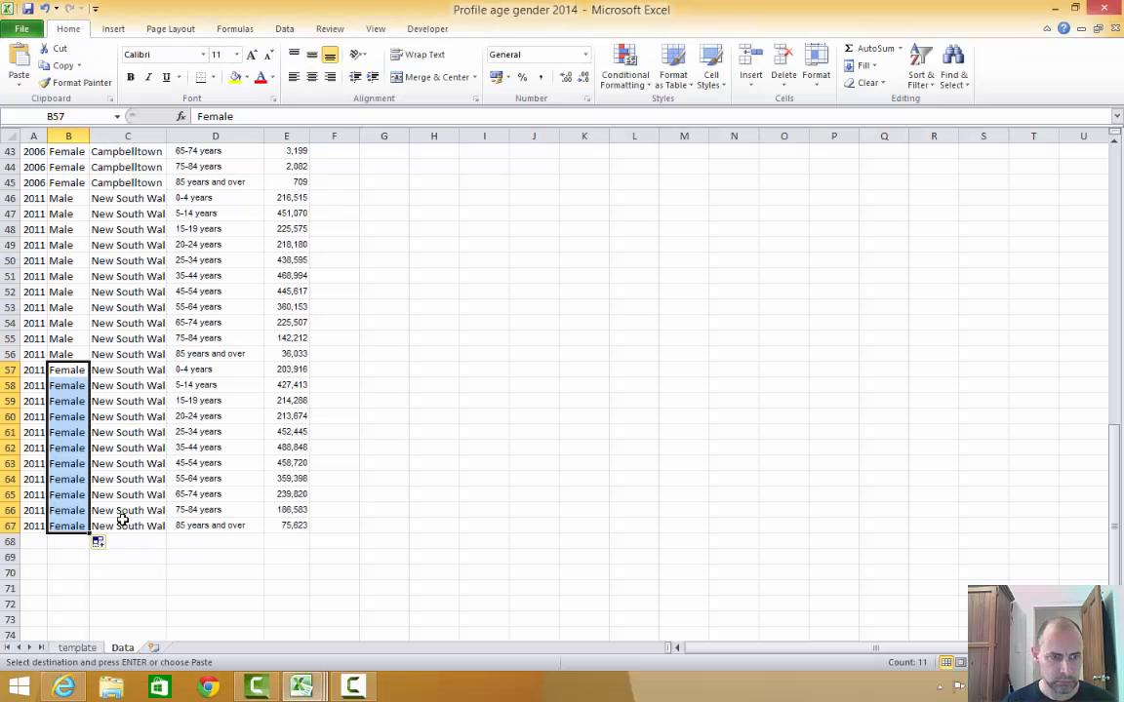
pyautogui.click(212, 542)
pyautogui.hotkey('ctrl', 'v')
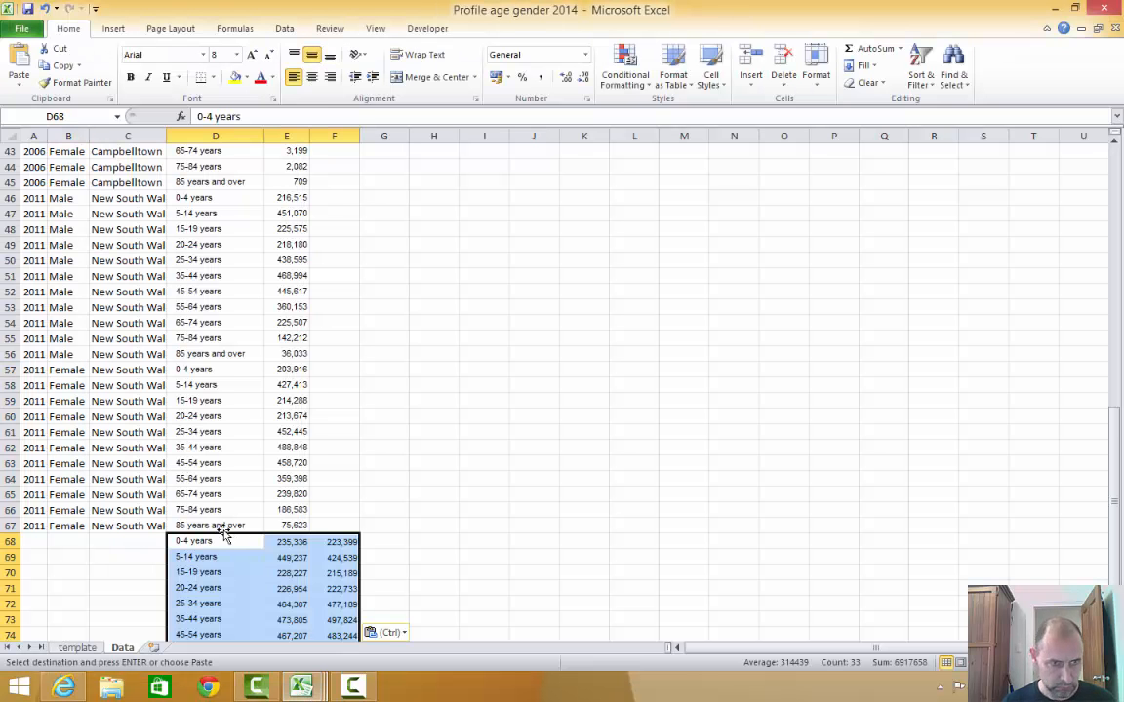
# - Correct the year of the first New South Wales block to 2006 in A46:A67
pyautogui.click(34, 199)
pyautogui.write('2006')
pyautogui.moveTo(39, 205); pyautogui.dragTo(46, 532)
# - Label rows 68 to 78 with year 2011, gender Male and area New South Wales
pyautogui.scroll(-3, 376, 539)
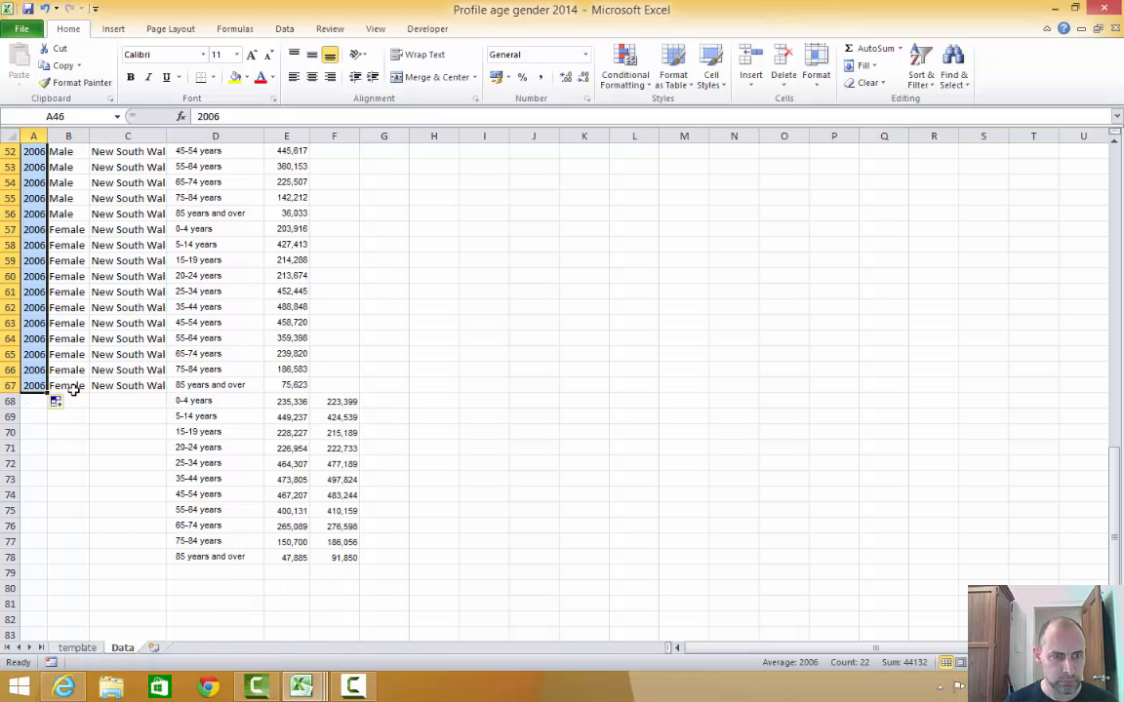
pyautogui.click(127, 385)
pyautogui.moveTo(166, 393); pyautogui.dragTo(166, 558)
pyautogui.click(78, 400)
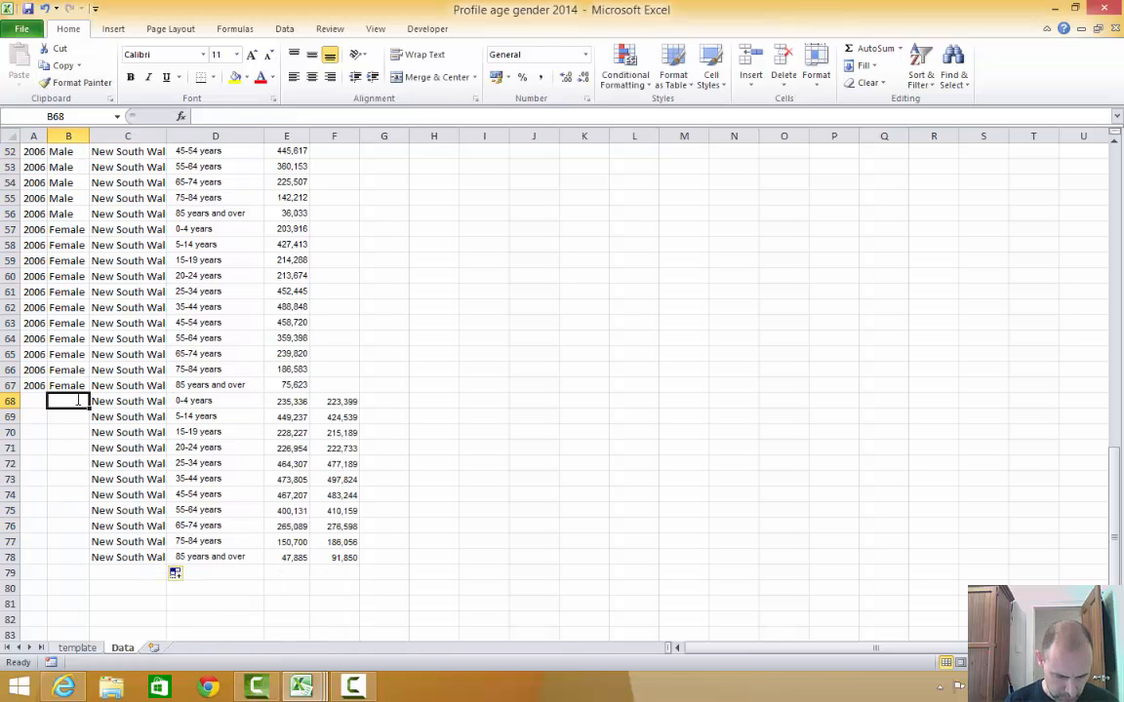
pyautogui.write('Male')
pyautogui.hotkey('ctrl', 'Return')
pyautogui.moveTo(88, 408); pyautogui.dragTo(86, 558)
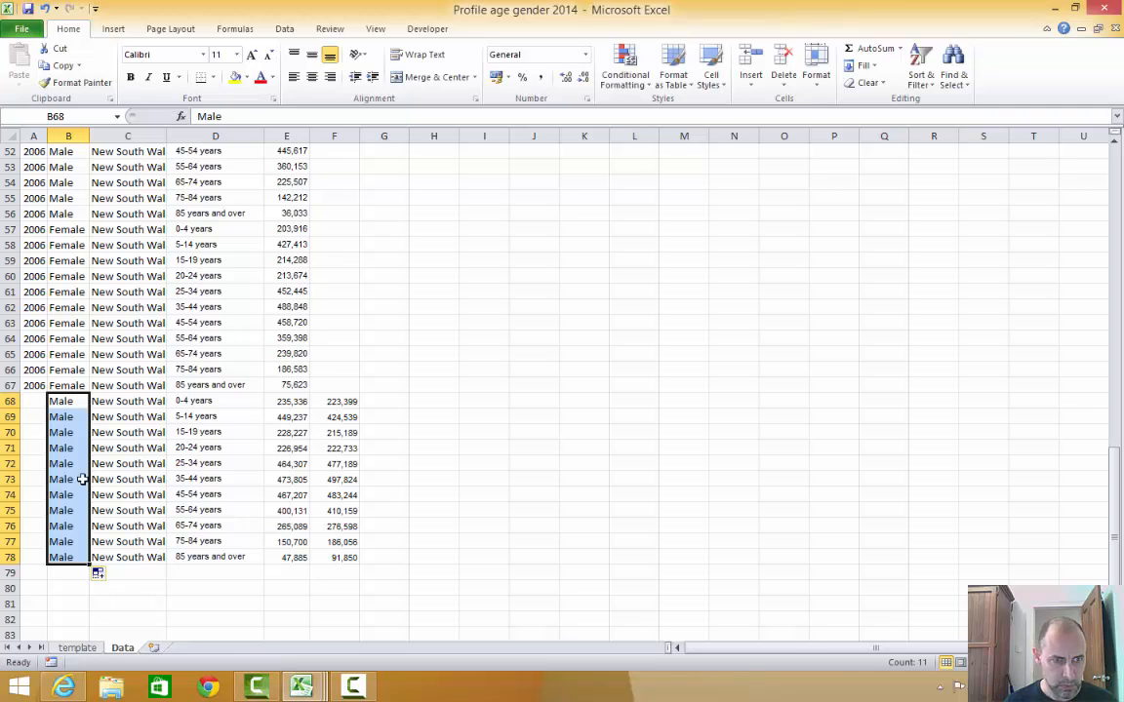
pyautogui.click(39, 401)
pyautogui.write('2011')
pyautogui.hotkey('ctrl', 'Return')
pyautogui.moveTo(45, 408); pyautogui.dragTo(49, 562)
# - Move the 2011 New South Wales female counts from F68:F78 to E79:E89, below the male counts
pyautogui.moveTo(334, 401); pyautogui.dragTo(347, 558)
pyautogui.hotkey('ctrl', 'c')
pyautogui.click(285, 573)
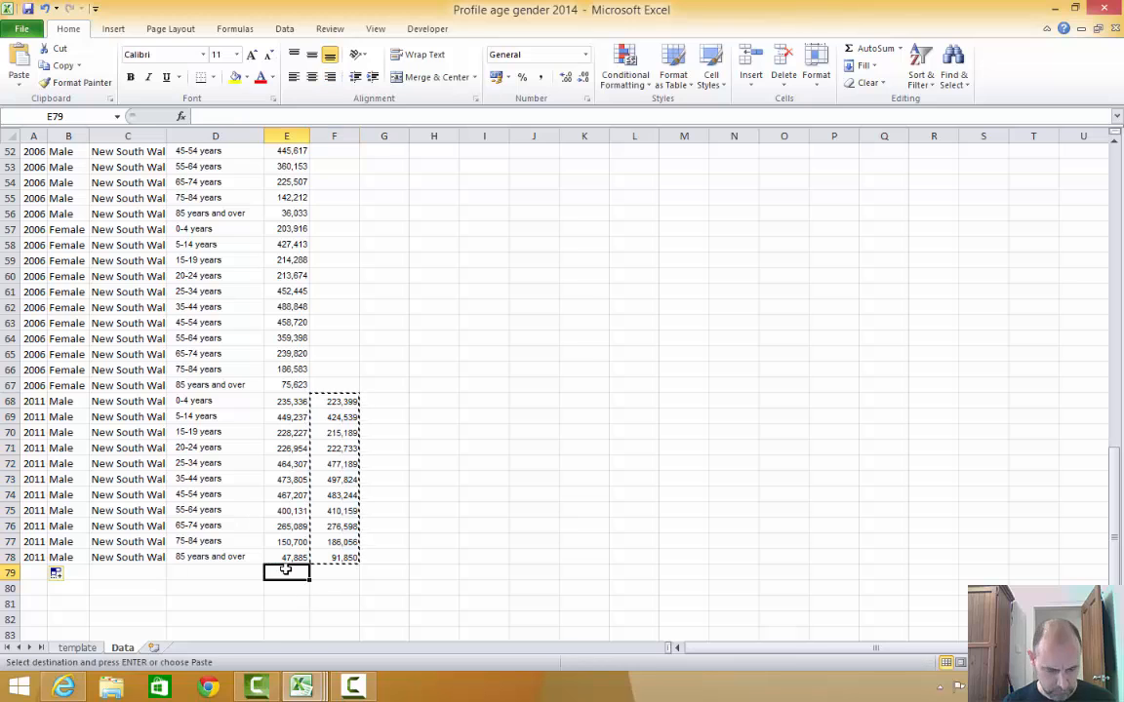
pyautogui.press('Return')
# - Copy the New South Wales area and age group labels from C68:D78 into C79:D89
pyautogui.scroll(-1, 401, 501)
pyautogui.moveTo(209, 354); pyautogui.dragTo(215, 510)
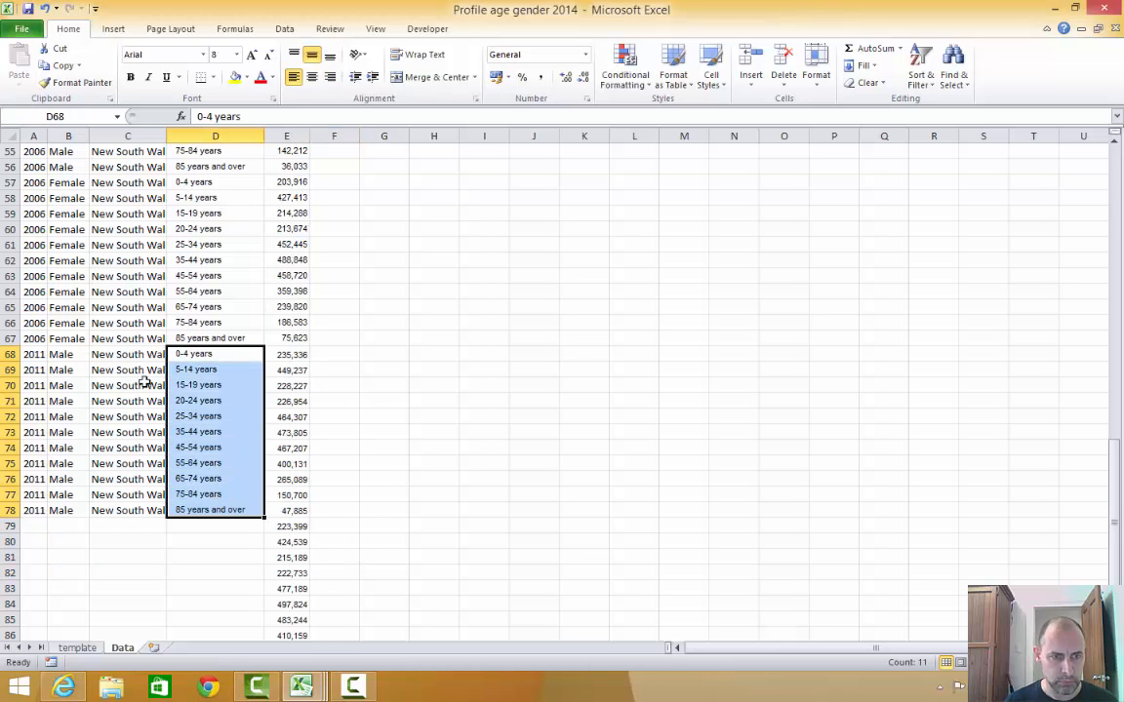
pyautogui.moveTo(127, 356); pyautogui.dragTo(193, 495)
pyautogui.hotkey('ctrl', 'c')
pyautogui.click(146, 524)
pyautogui.hotkey('ctrl', 'v')
# - Label rows 79 to 89 with gender Female and year 2011
pyautogui.scroll(-1, 113, 421)
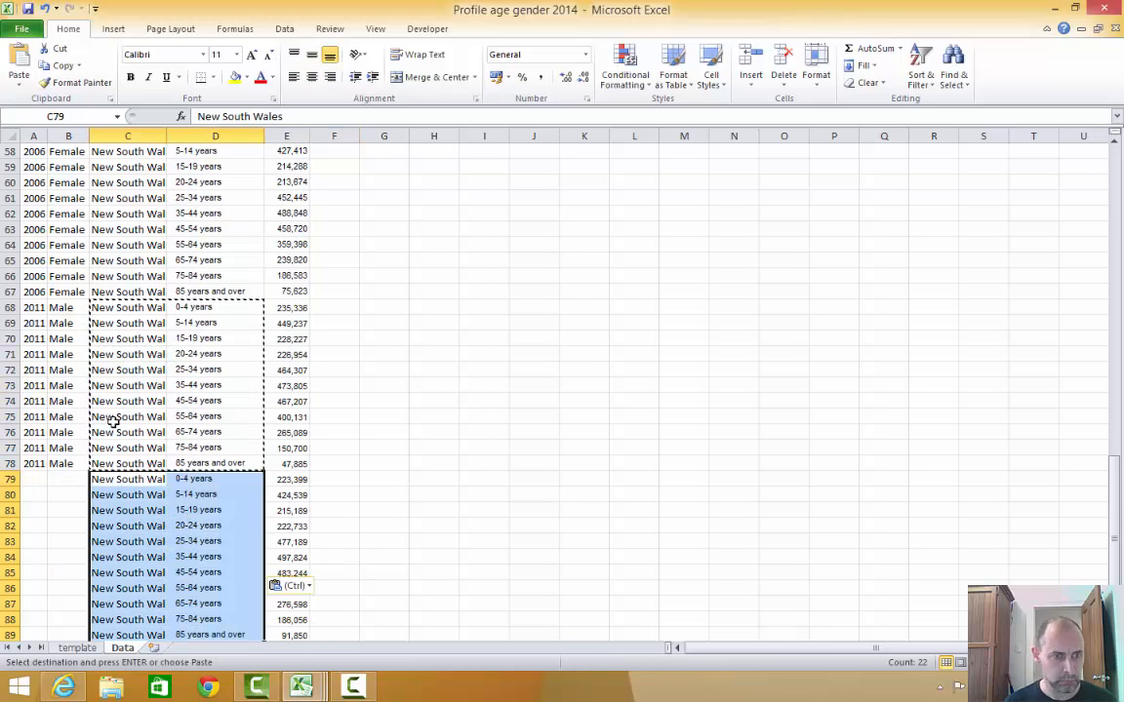
pyautogui.click(68, 479)
pyautogui.write('Female')
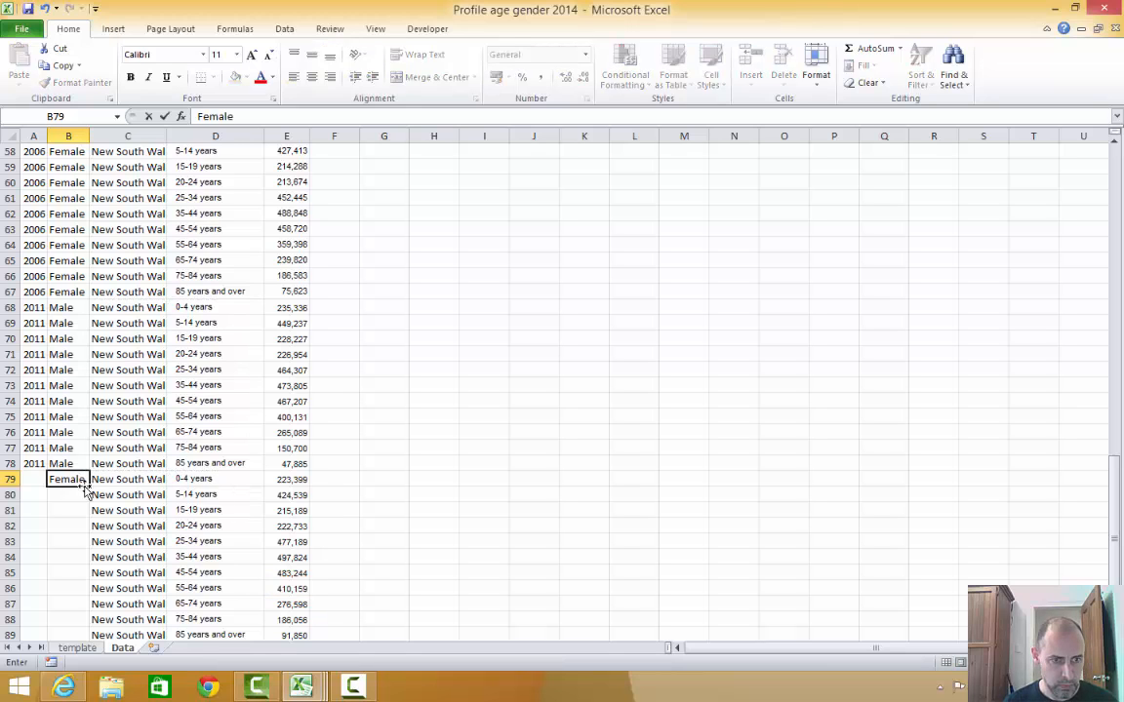
pyautogui.moveTo(86, 488); pyautogui.dragTo(98, 607)
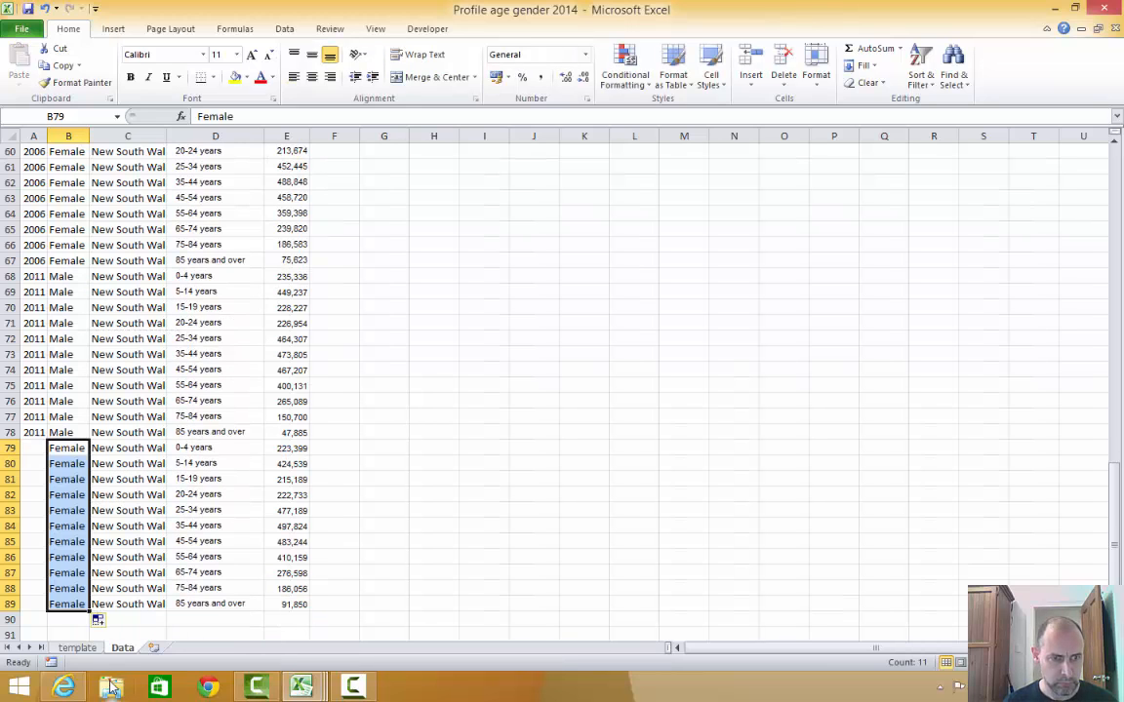
pyautogui.click(34, 432)
pyautogui.moveTo(47, 439); pyautogui.dragTo(44, 607)
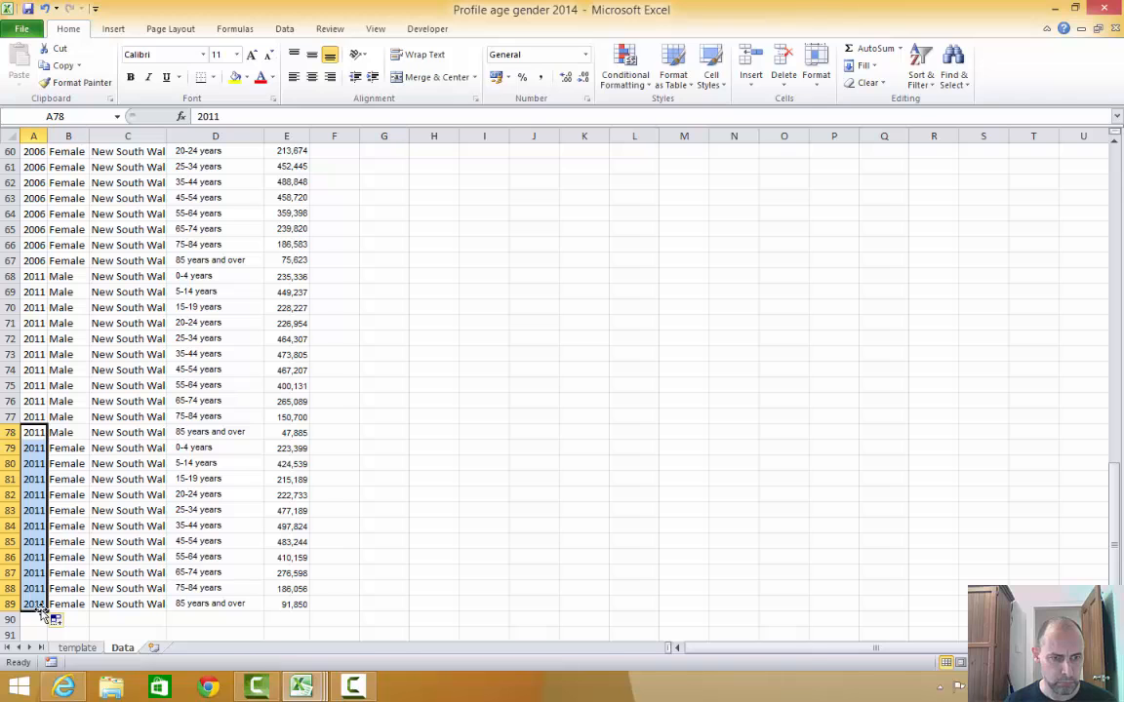
# - Copy the 2006 Australian male and female age group counts from table B01 of the 20010-BCP-Australia workbook
pyautogui.moveTo(302, 686)
pyautogui.click(264, 598)
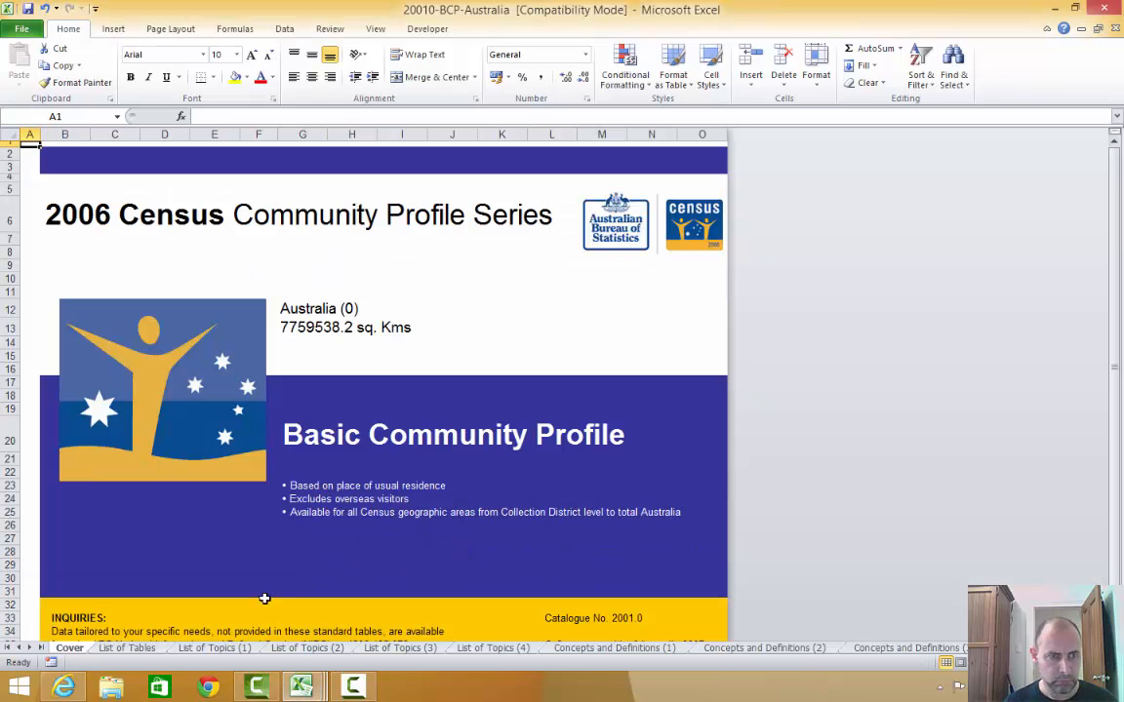
pyautogui.click(214, 648)
pyautogui.click(30, 204)
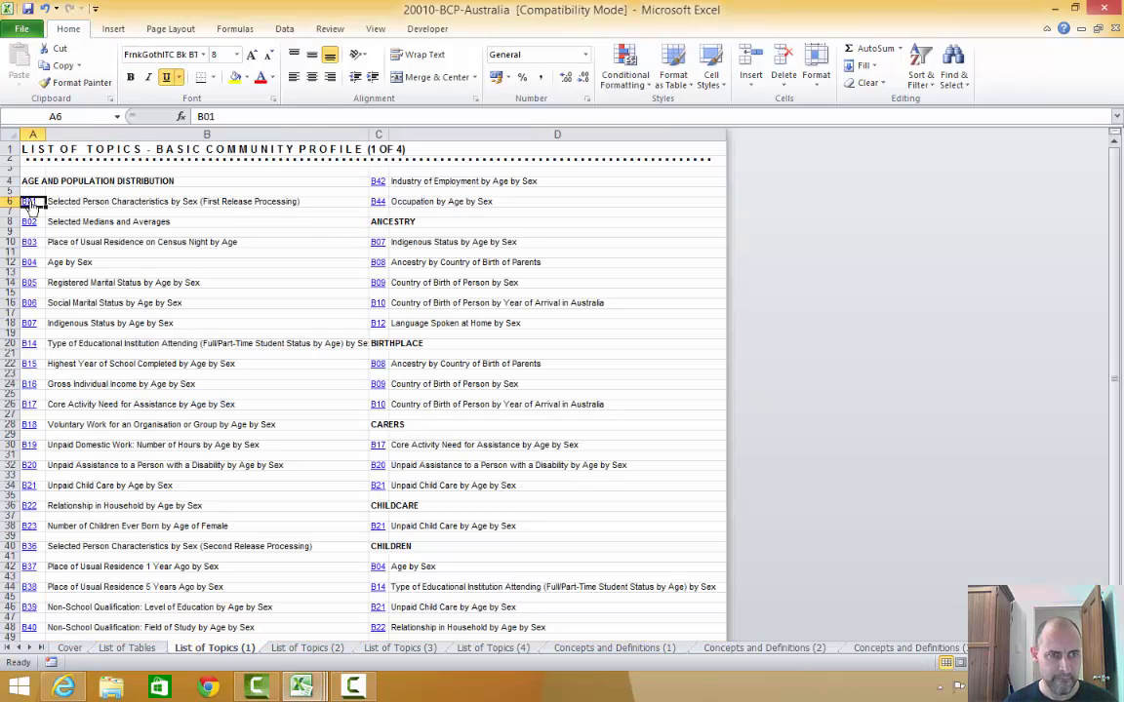
pyautogui.click(30, 202)
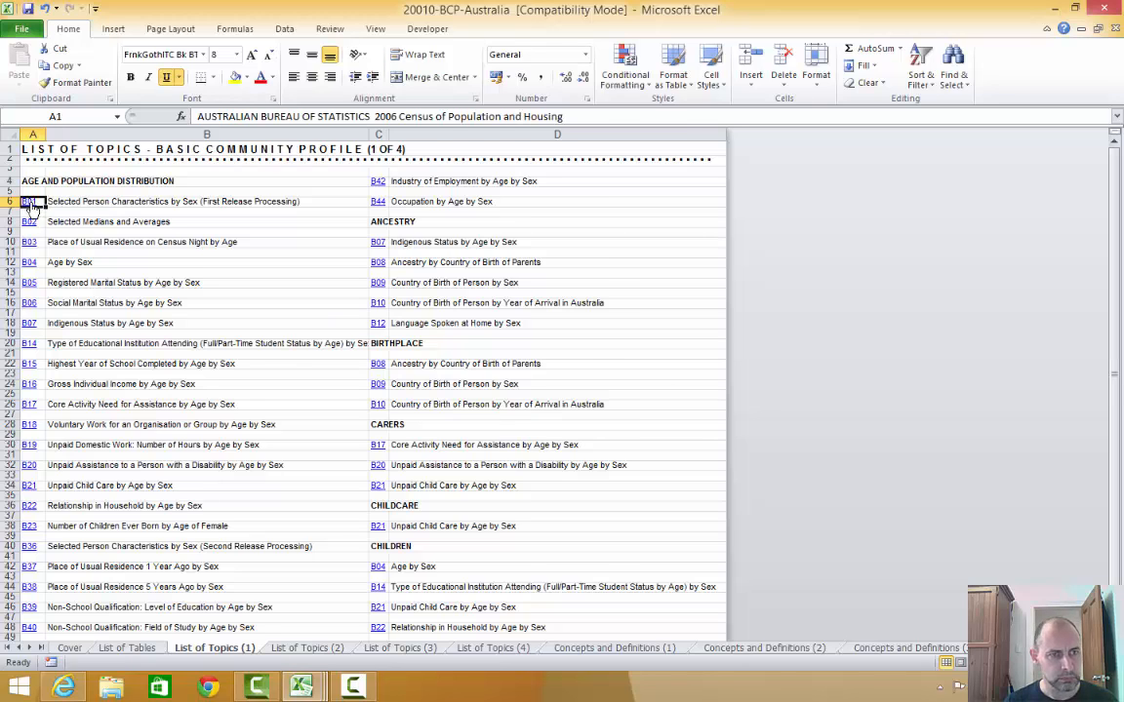
pyautogui.moveTo(49, 259); pyautogui.dragTo(439, 359)
pyautogui.hotkey('ctrl', 'c')
# - Paste the copied 2006 Australian data into the Data sheet of Profile age gender 2014, starting at D90
pyautogui.click(301, 687)
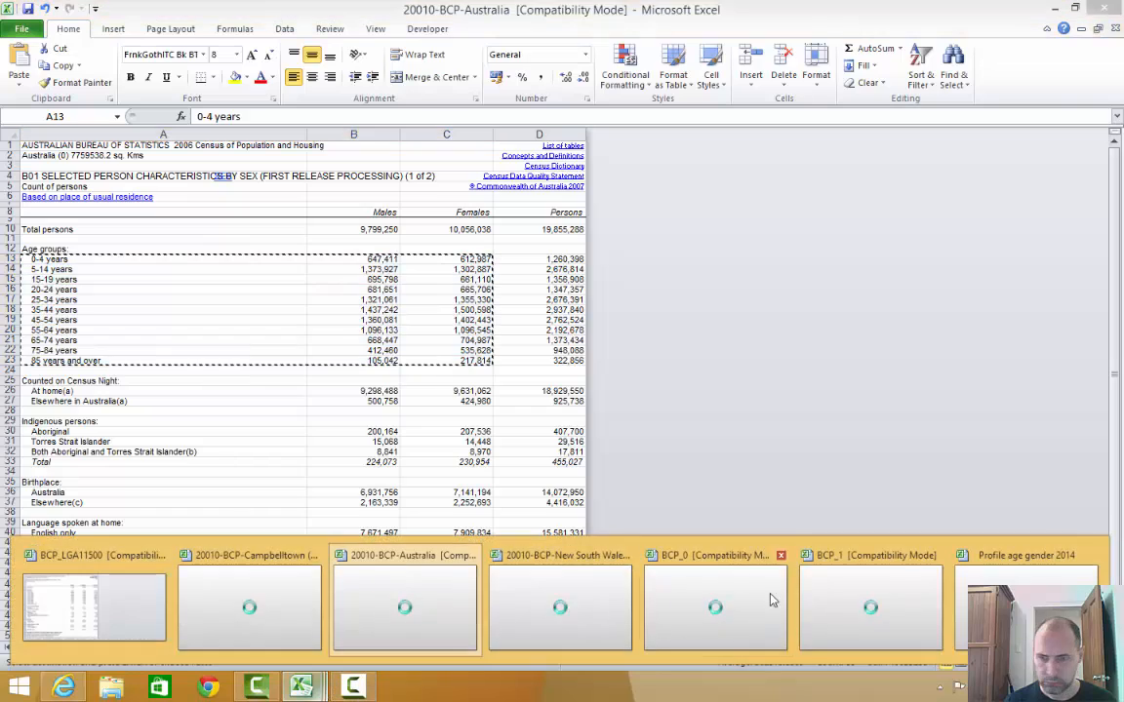
pyautogui.click(1000, 602)
pyautogui.scroll(-5, 222, 545)
pyautogui.click(206, 386)
pyautogui.hotkey('ctrl', 'v')
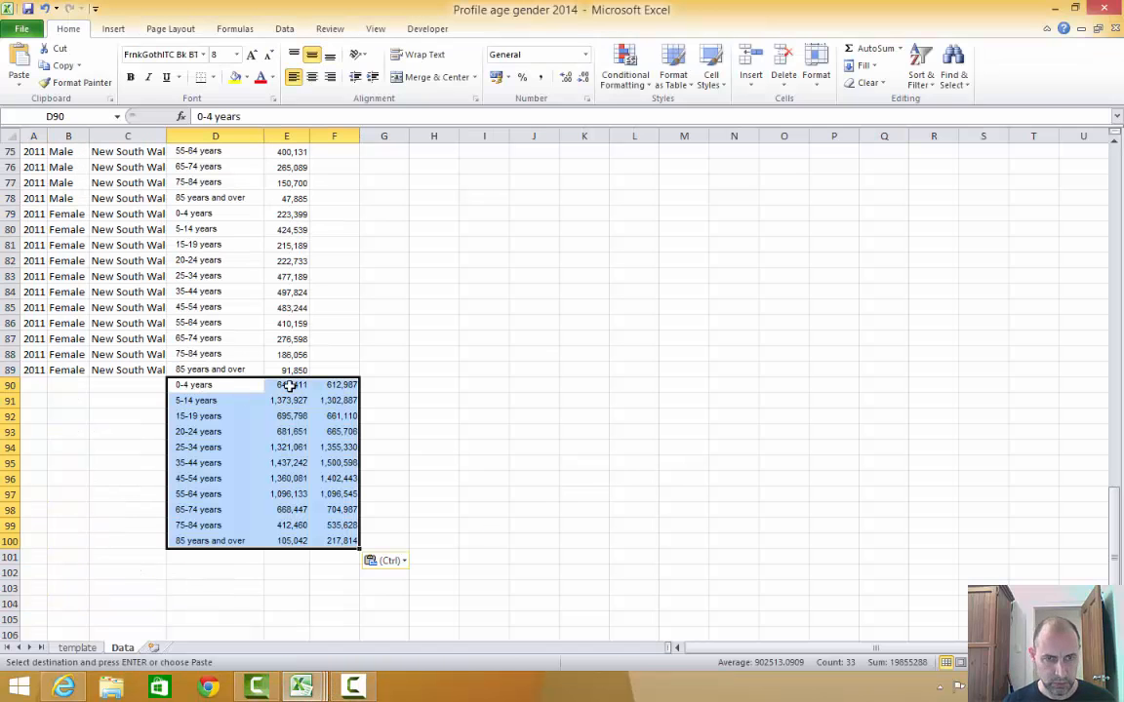
# - Enter Australia as the area in C90 and fill it down beside the pasted age groups
pyautogui.click(128, 386)
pyautogui.write('Australia')
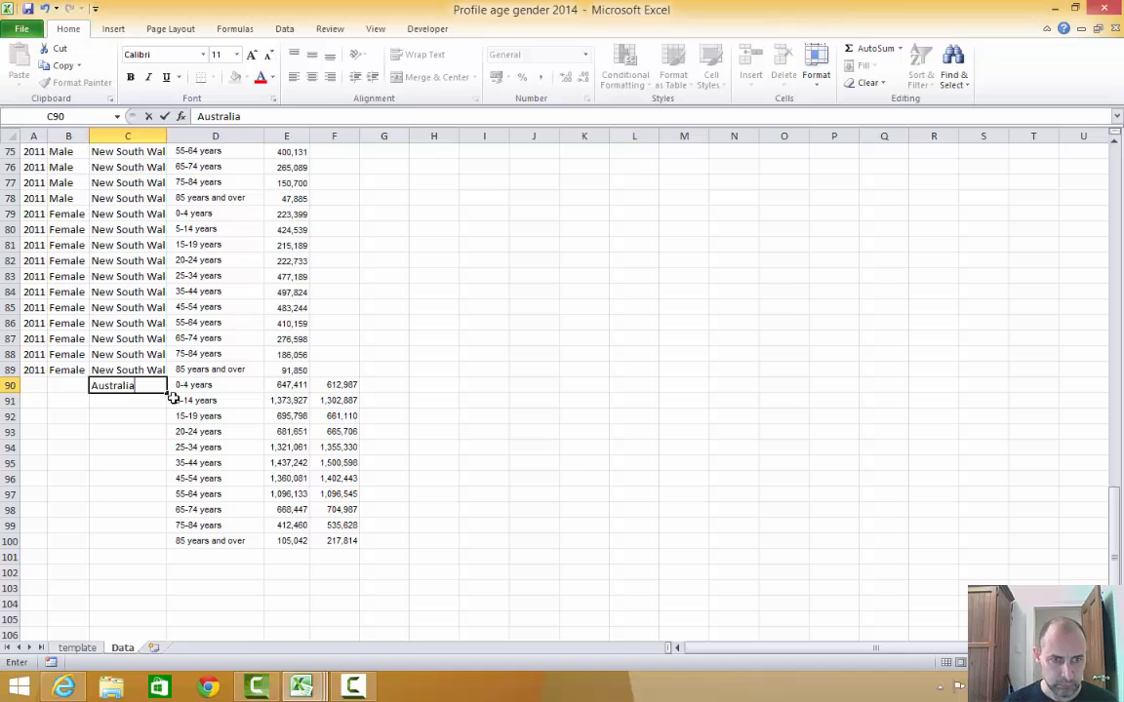
pyautogui.moveTo(167, 393); pyautogui.dragTo(166, 524)
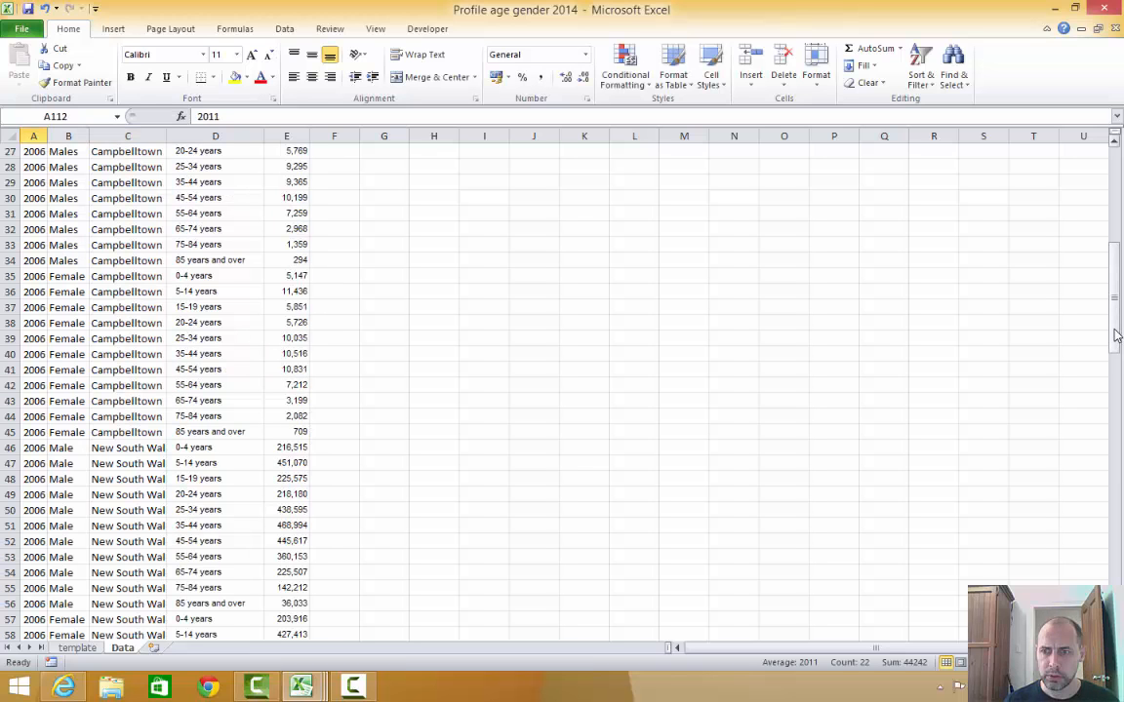
# - Create a PivotTable on a new worksheet from the data range Data!$A$1:$E$133
pyautogui.moveTo(1113, 330); pyautogui.dragTo(1112, 203)
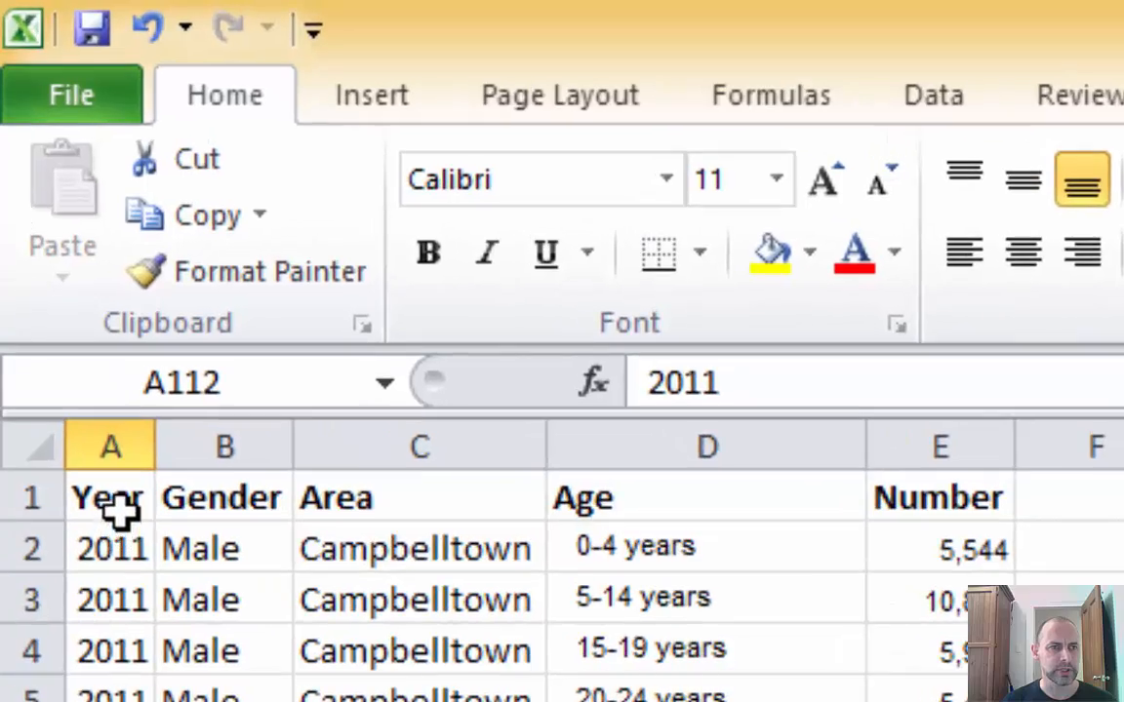
pyautogui.click(117, 508)
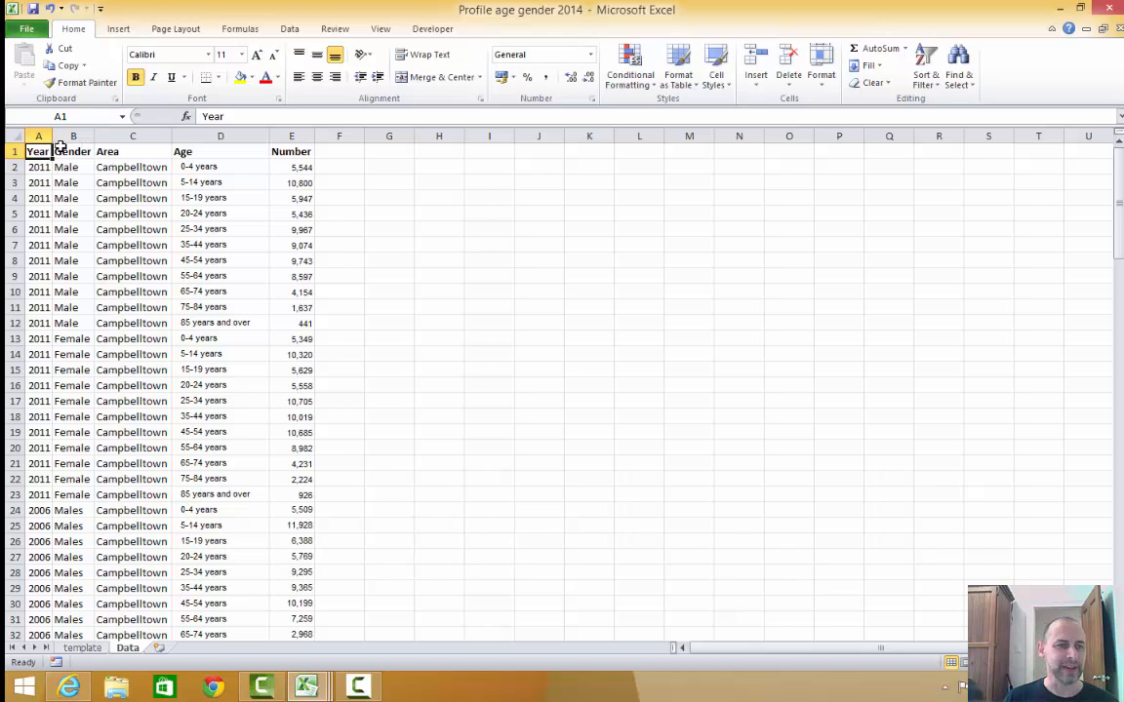
pyautogui.click(119, 29)
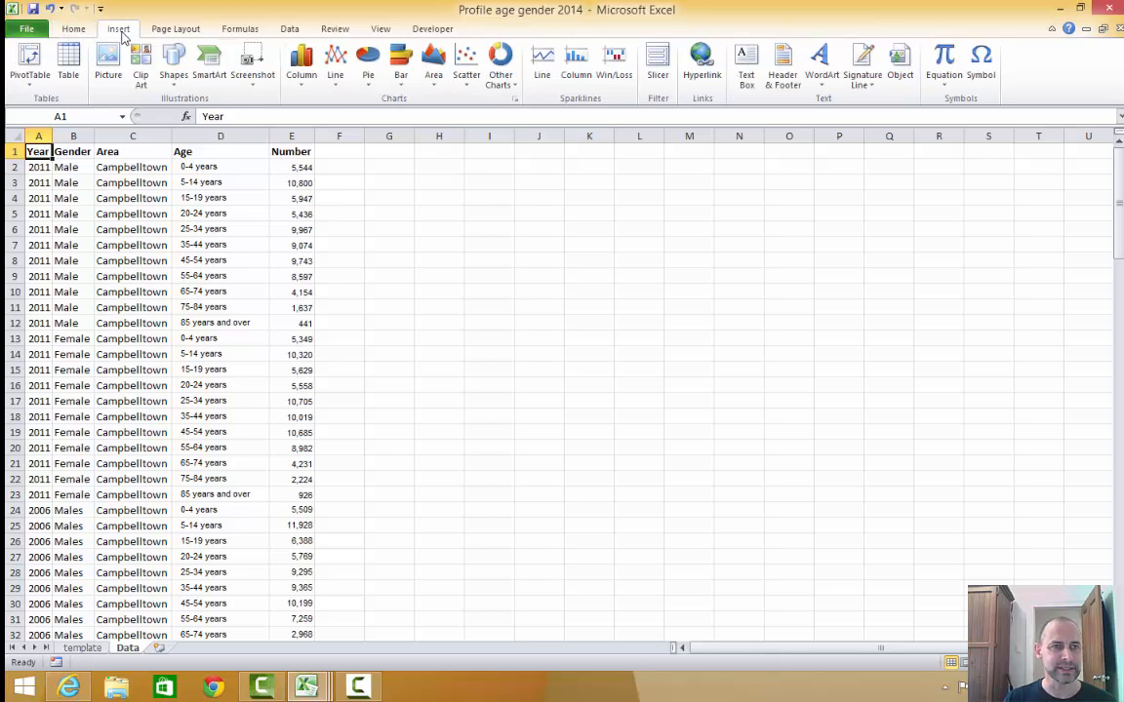
pyautogui.click(30, 61)
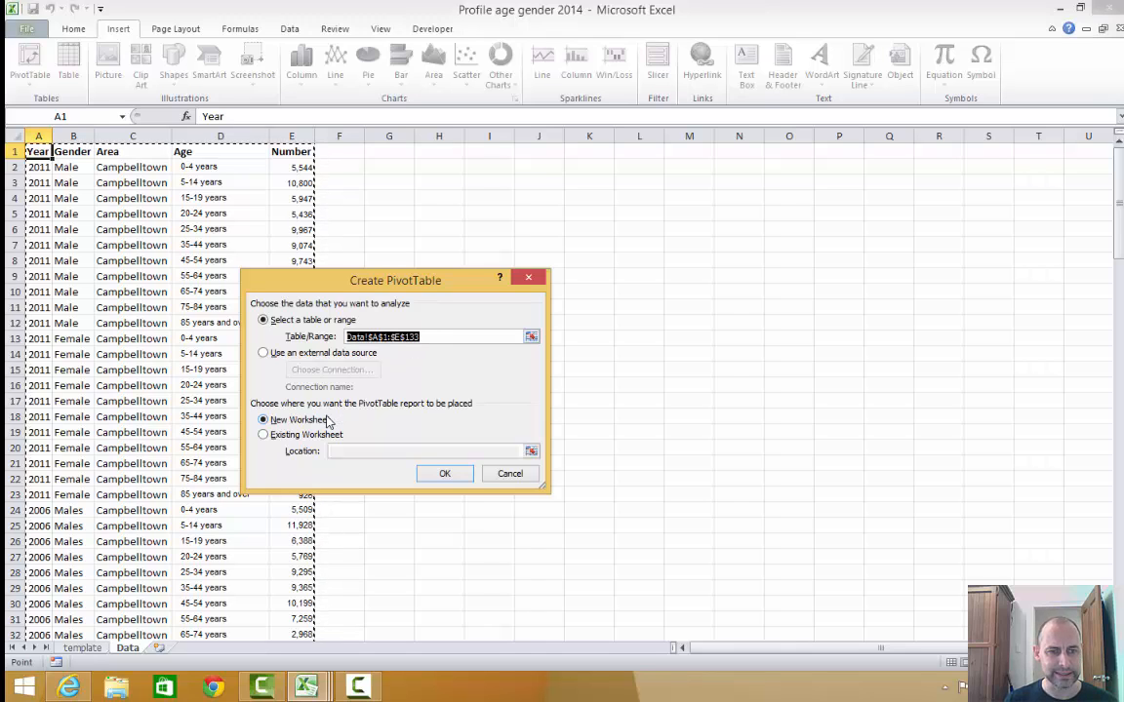
pyautogui.click(444, 473)
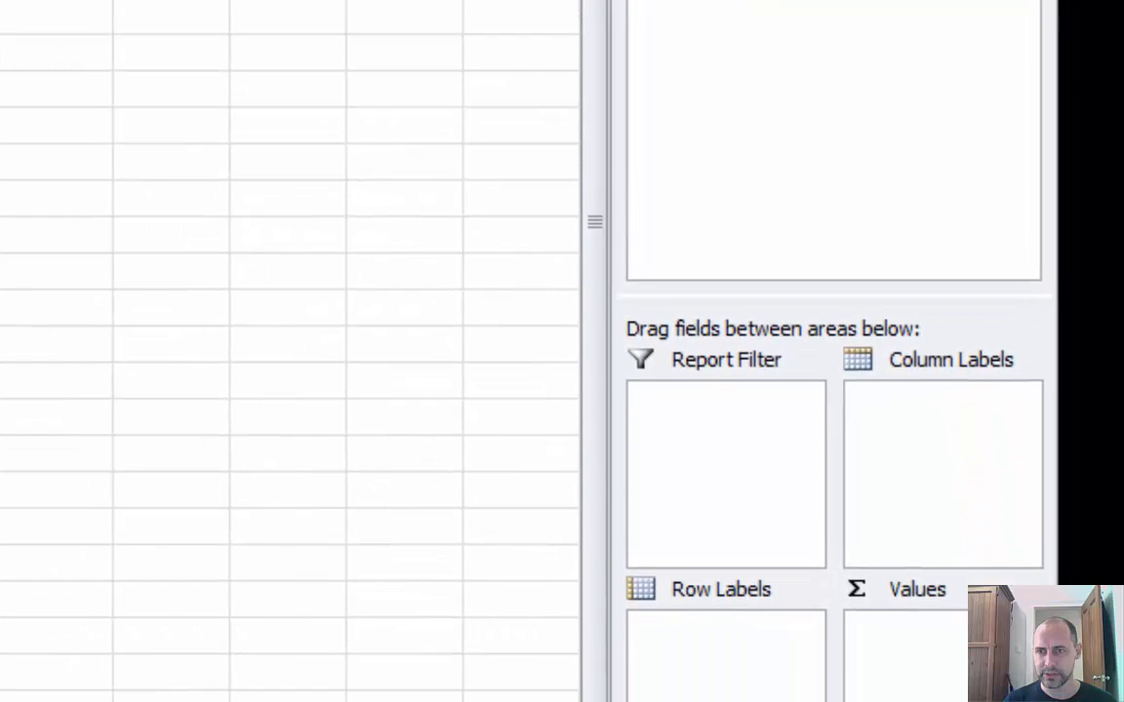
# - Add Area and Gender as report filters and Year as column labels in the PivotTable
pyautogui.moveTo(727, 59); pyautogui.dragTo(722, 420)
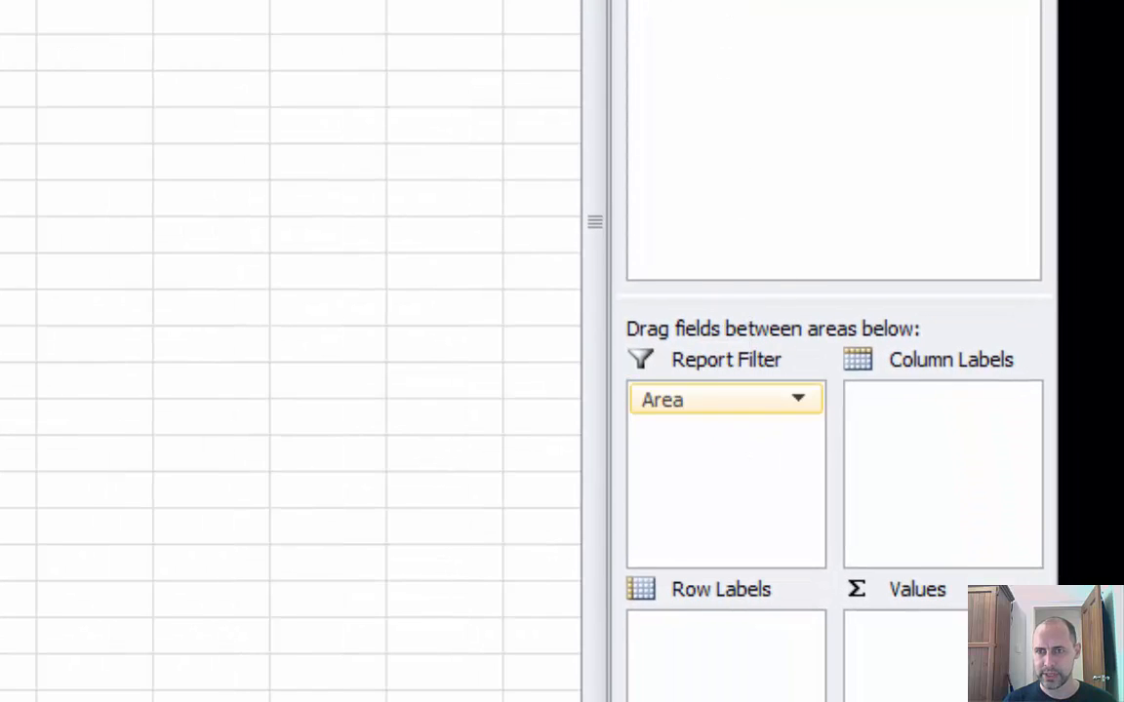
pyautogui.moveTo(691, 5); pyautogui.dragTo(722, 463)
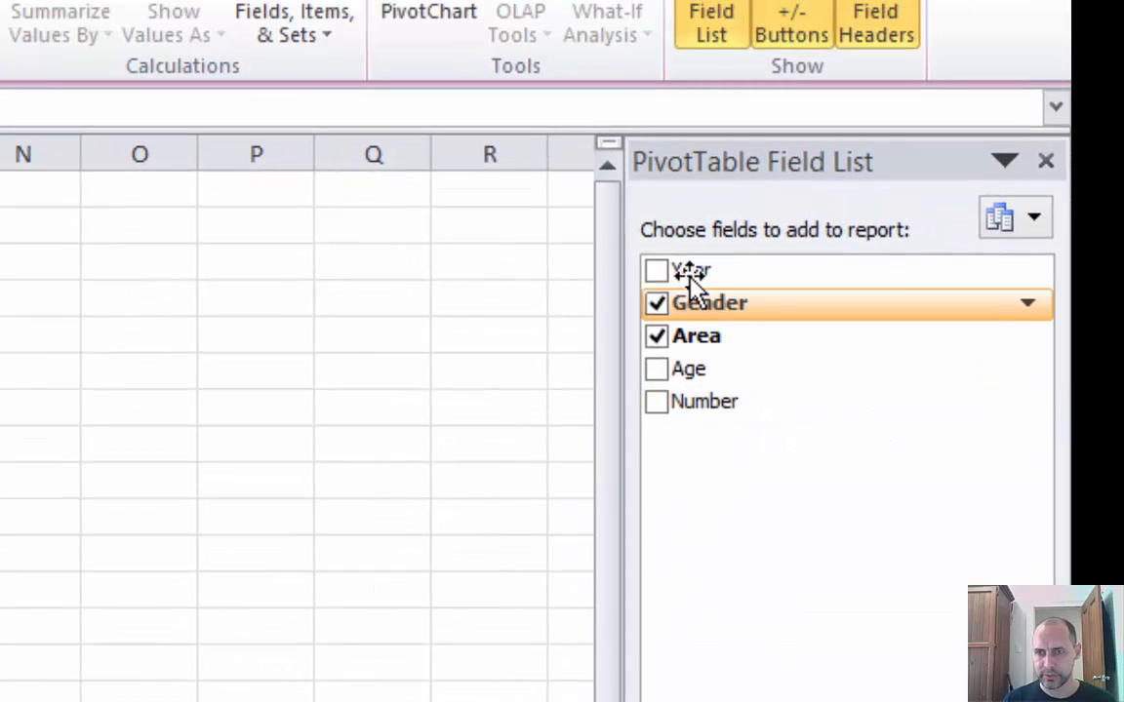
pyautogui.moveTo(691, 273); pyautogui.dragTo(951, 701)
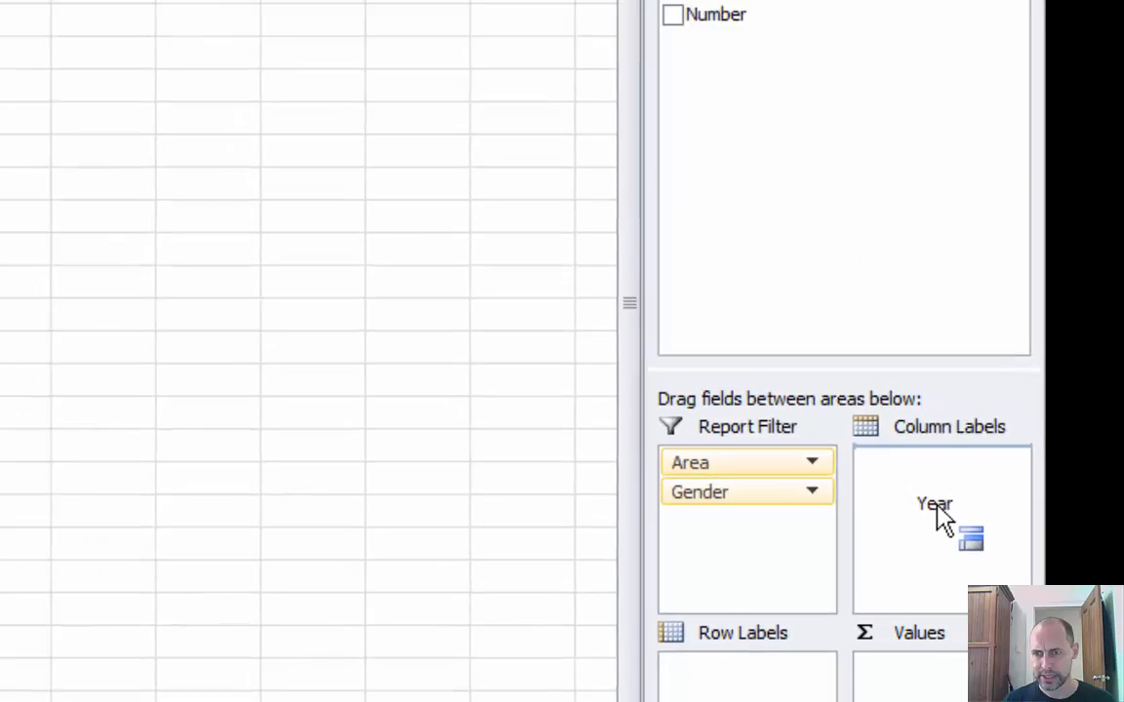
pyautogui.moveTo(939, 517); pyautogui.dragTo(952, 496)
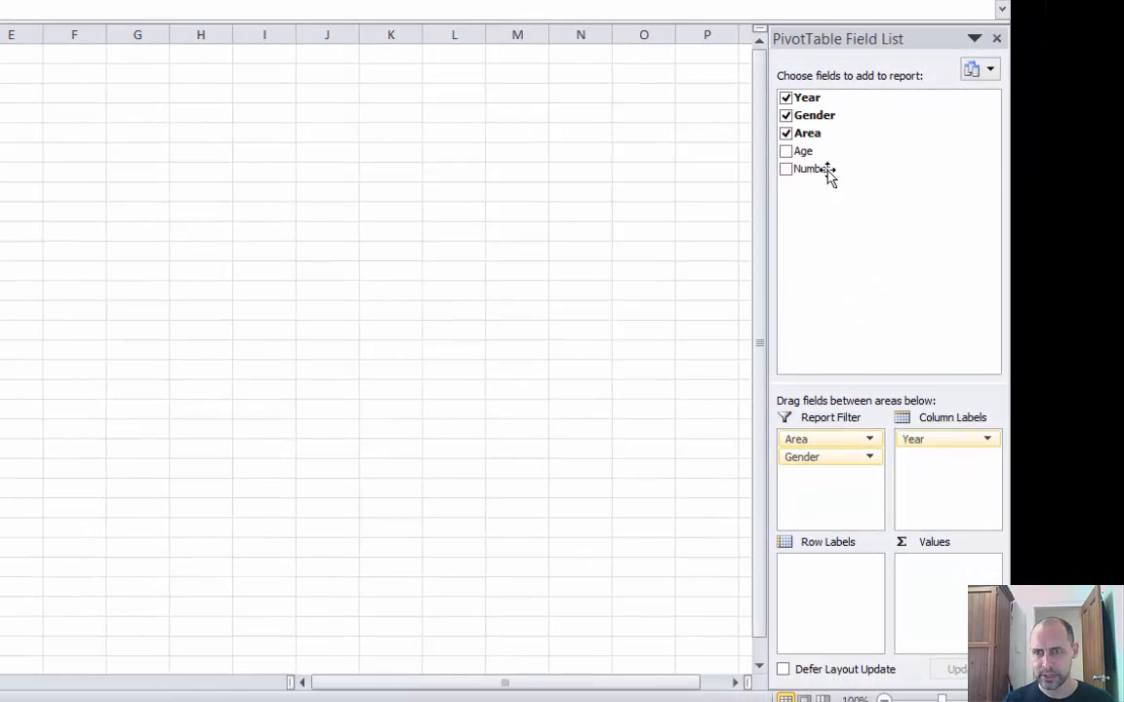
# - Add Age as the PivotTable's row labels and Number as its summed values
pyautogui.moveTo(817, 151); pyautogui.dragTo(863, 388)
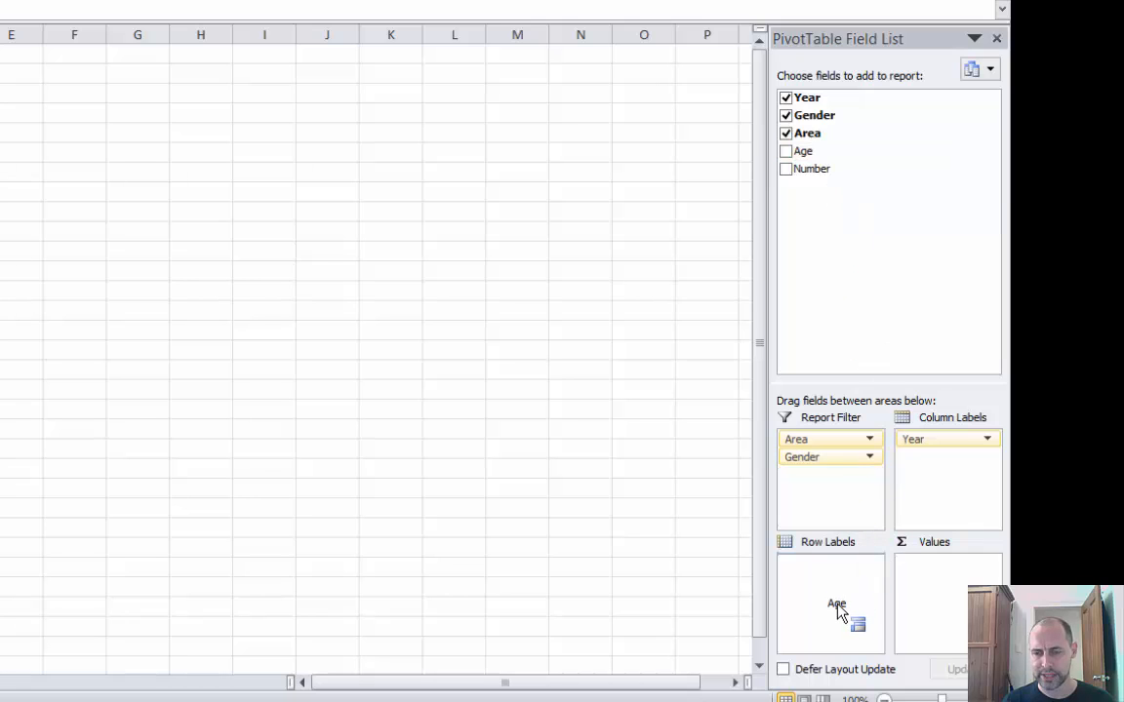
pyautogui.moveTo(837, 610); pyautogui.dragTo(843, 610)
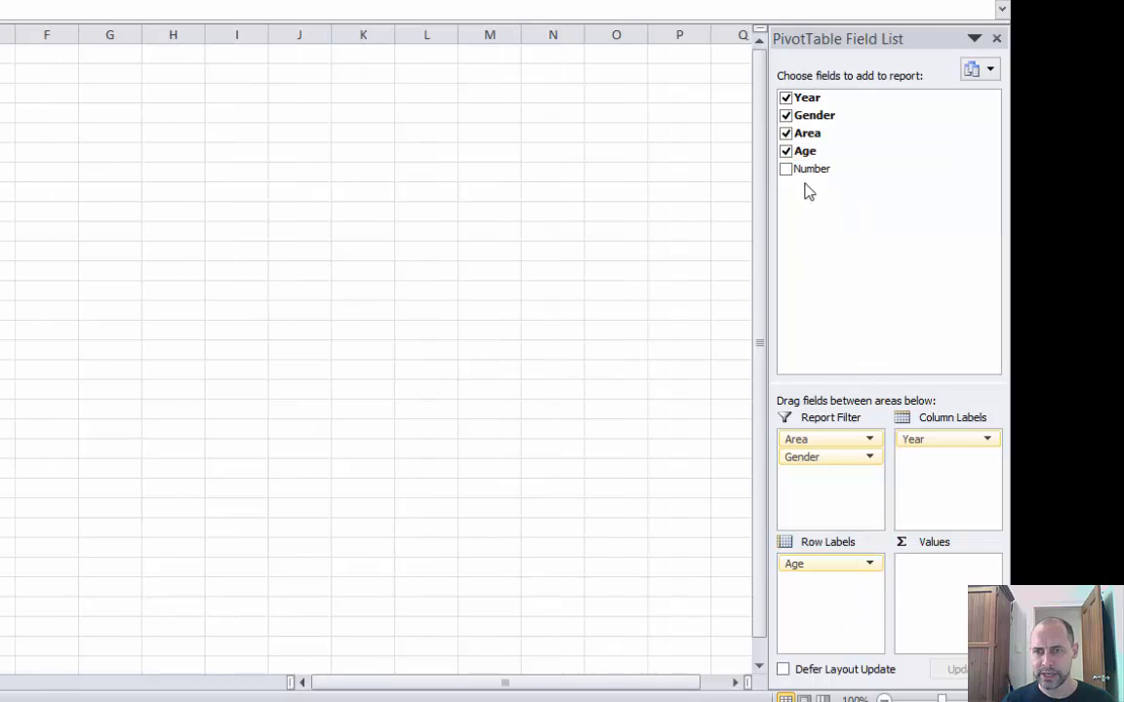
pyautogui.moveTo(808, 170); pyautogui.dragTo(914, 543)
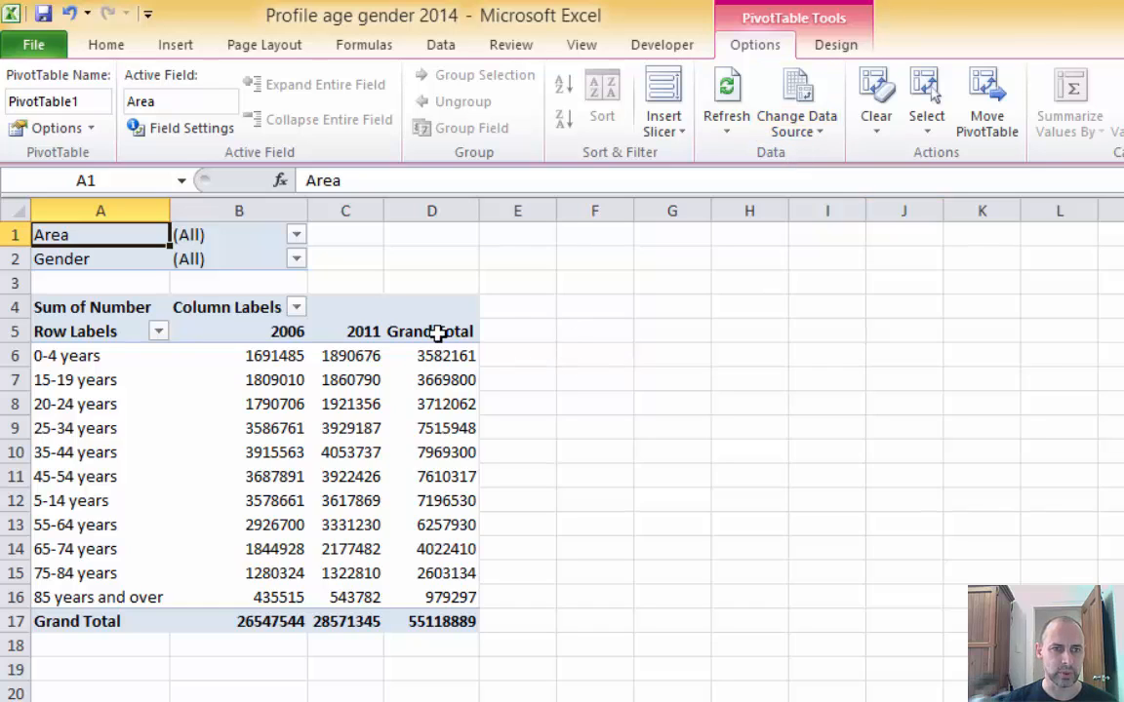
pyautogui.click(296, 238)
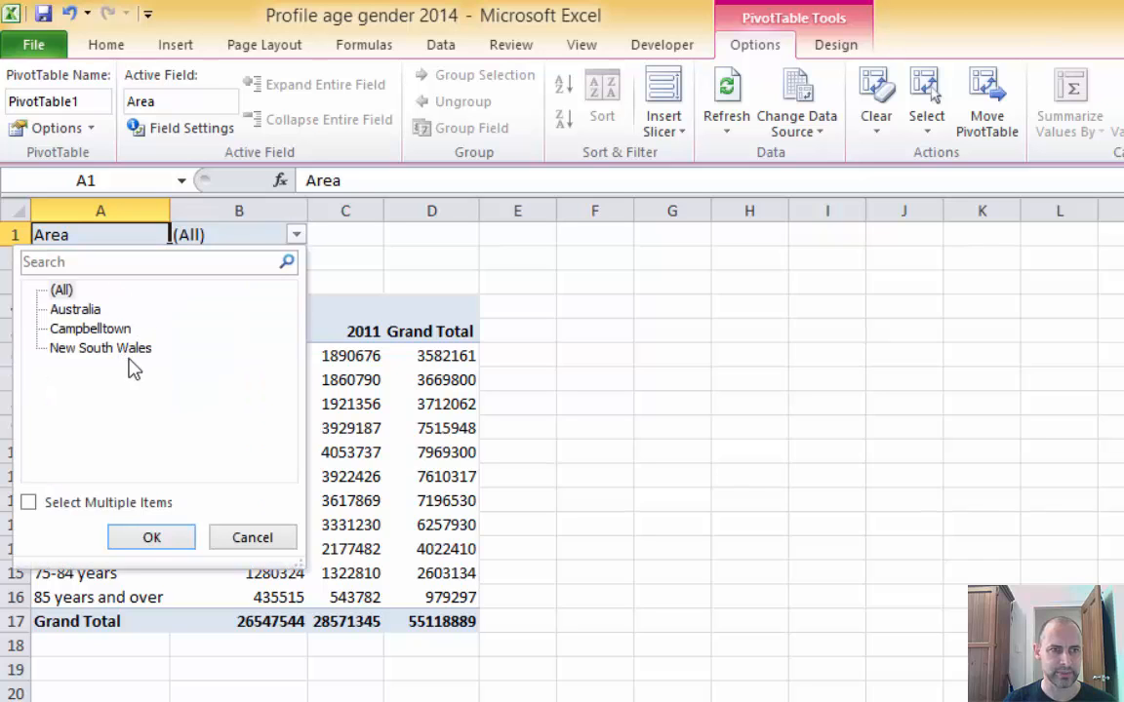
pyautogui.click(295, 234)
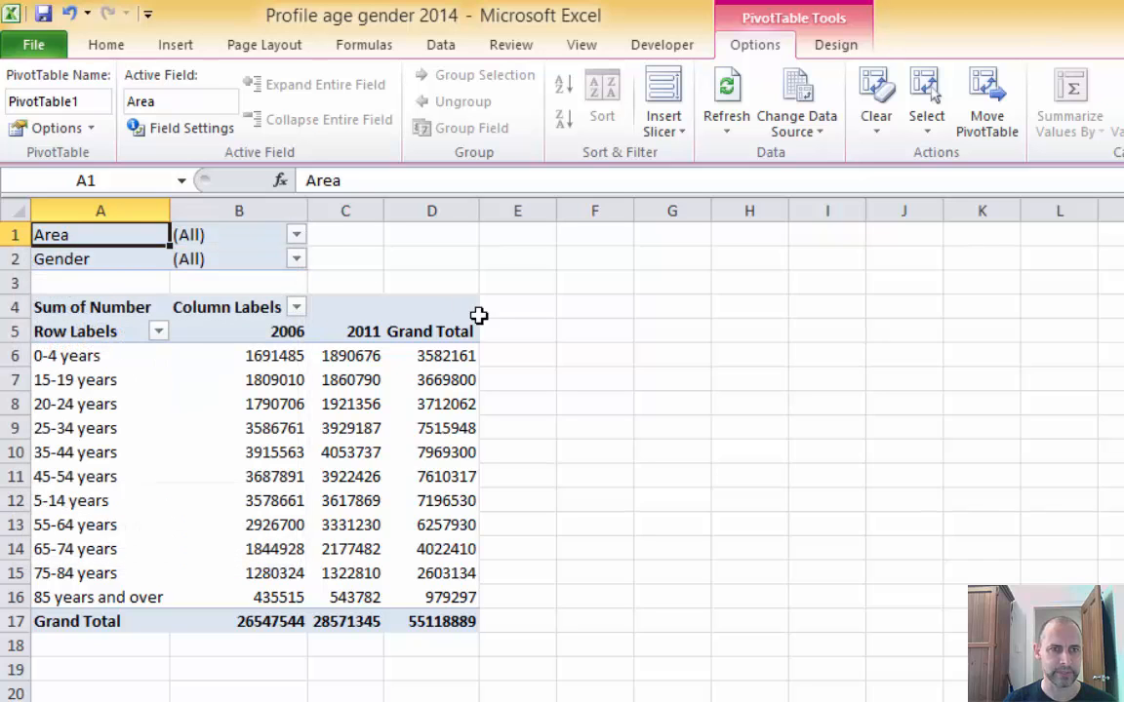
# - Enter the formula =(C6-B6)/C6 in E6 to calculate the change for the 0-4 years group
pyautogui.click(514, 357)
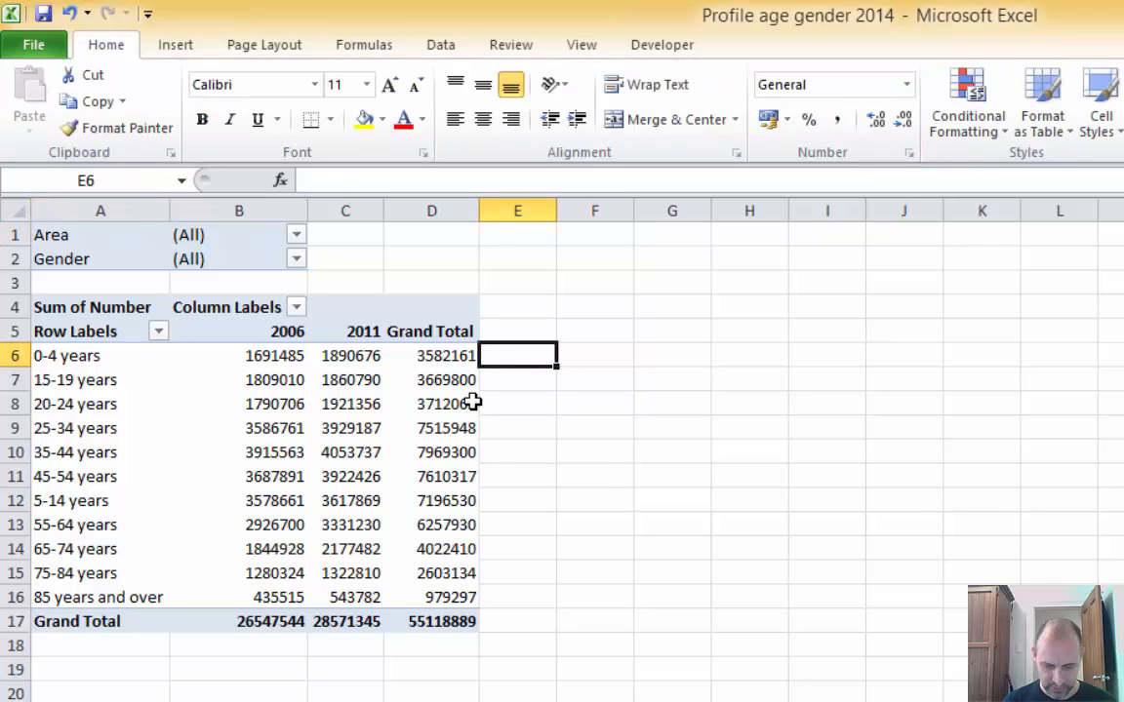
pyautogui.moveTo(472, 402)
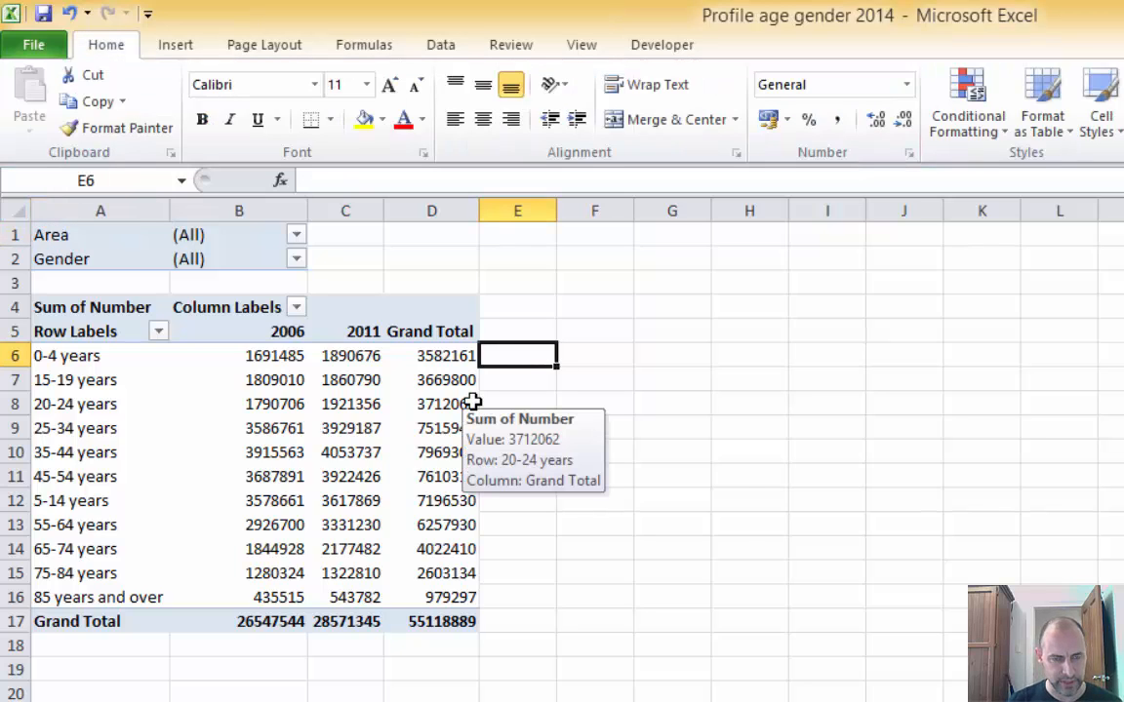
pyautogui.write('=')
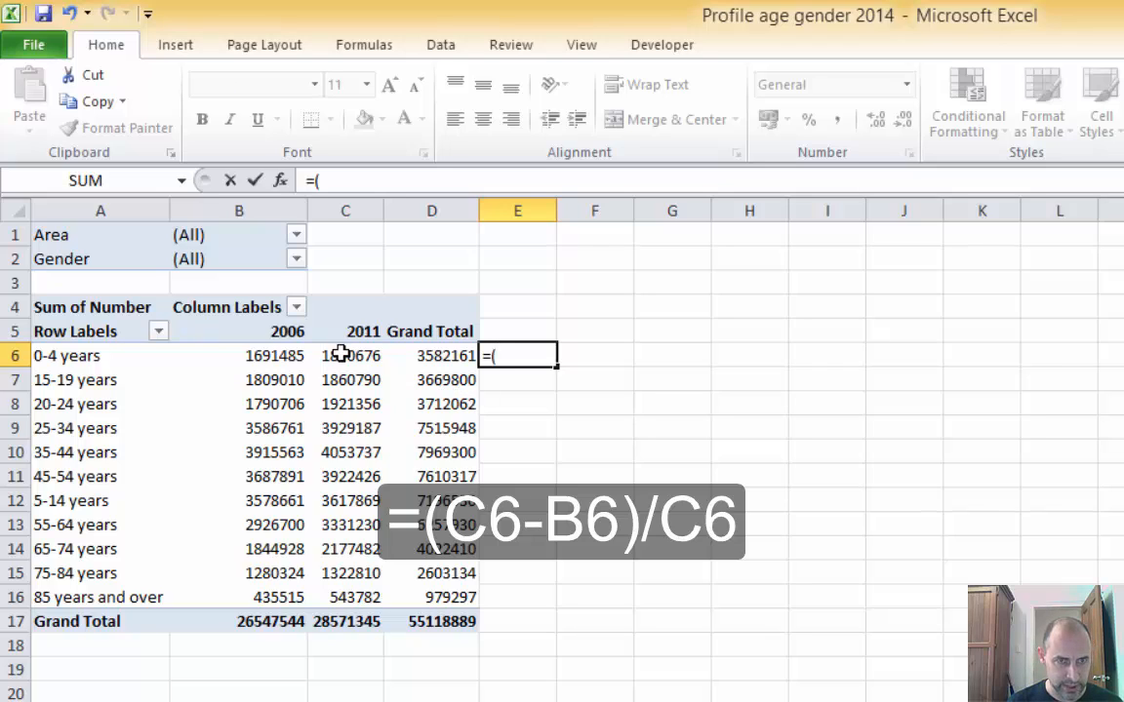
pyautogui.write('(c6')
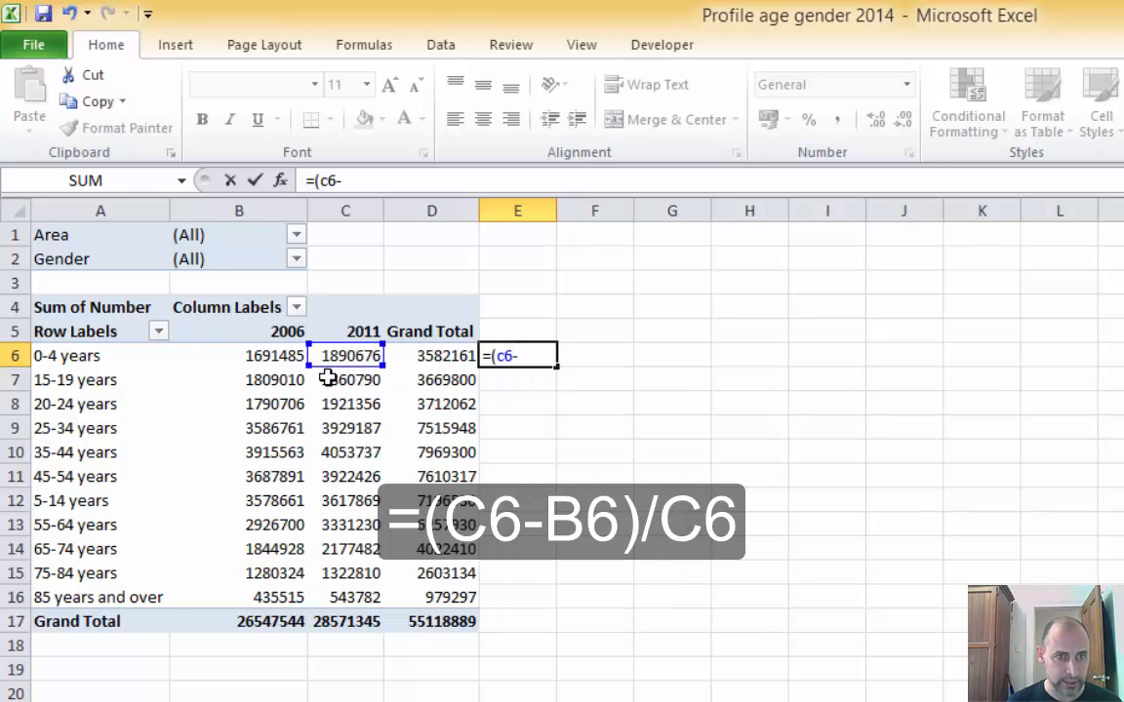
pyautogui.write('-')
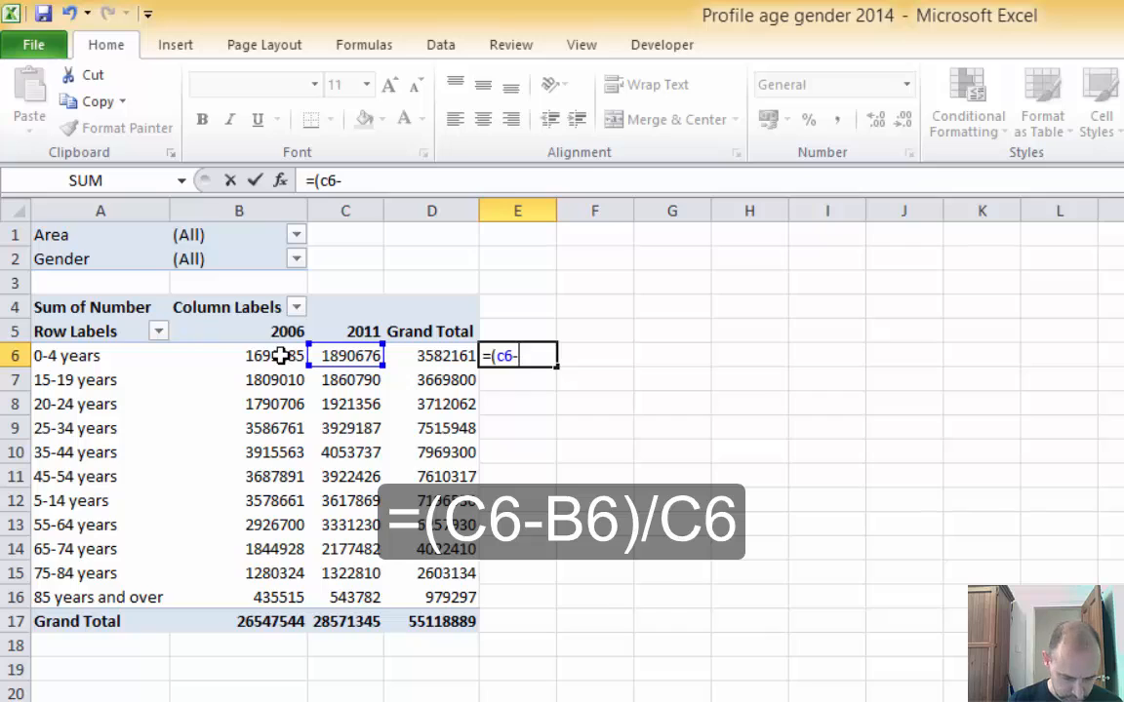
pyautogui.write('b6')
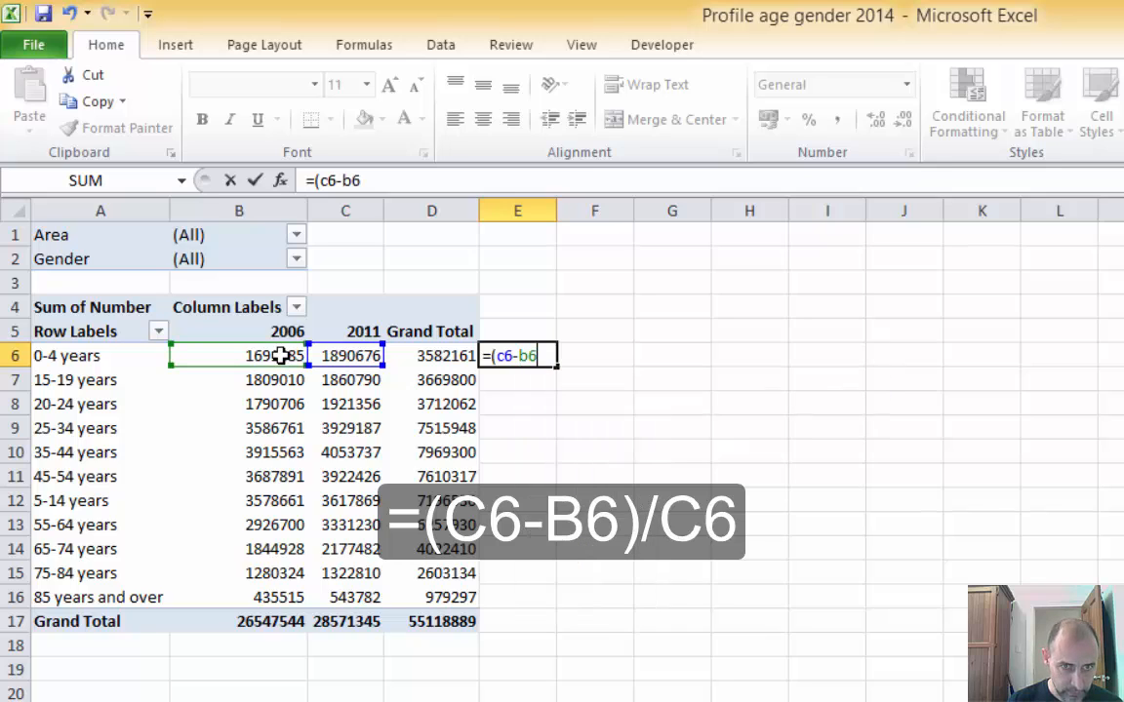
pyautogui.write(')')
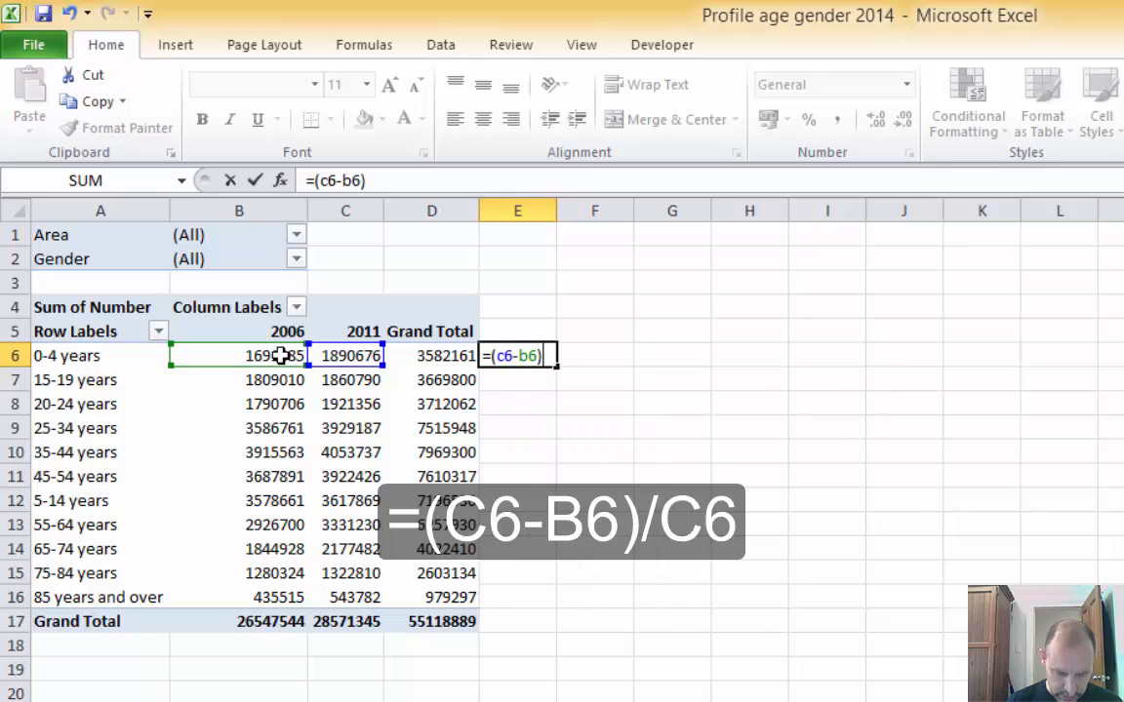
pyautogui.write('/')
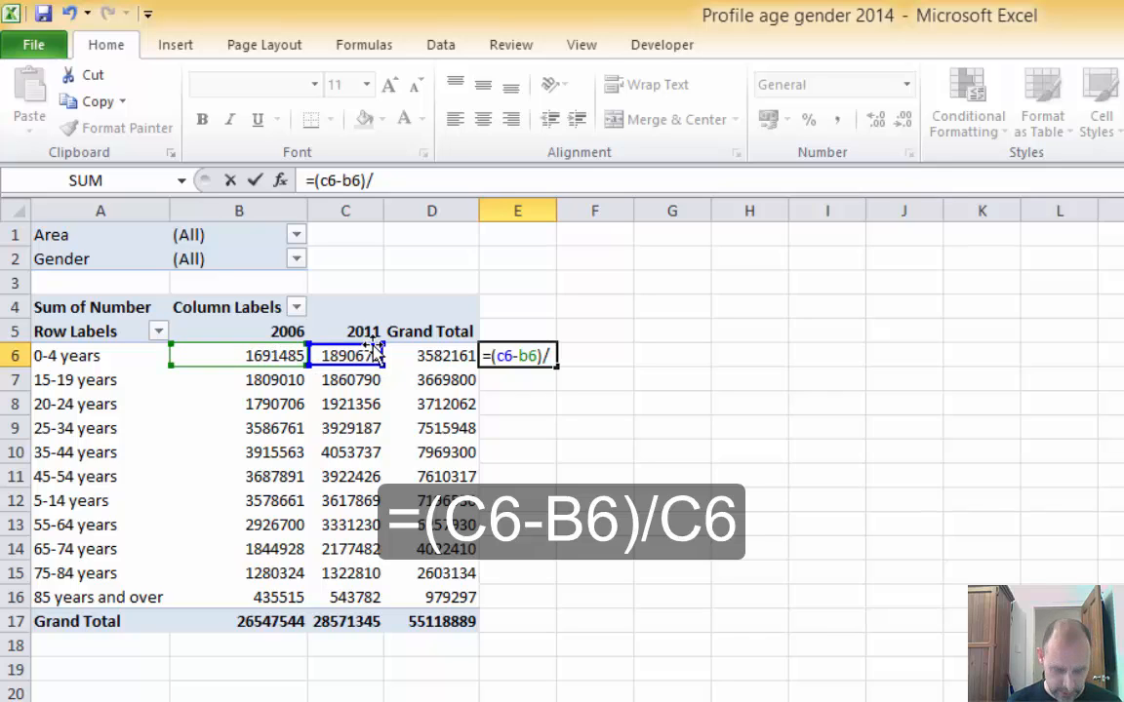
pyautogui.write('c6')
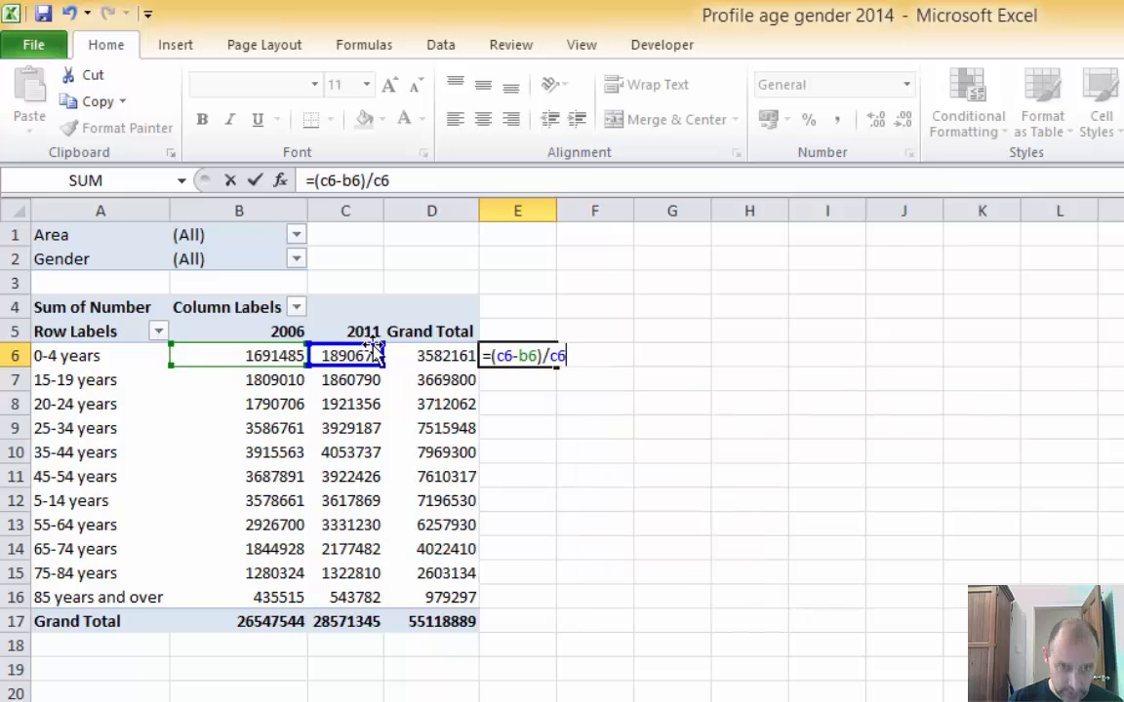
pyautogui.press('Return')
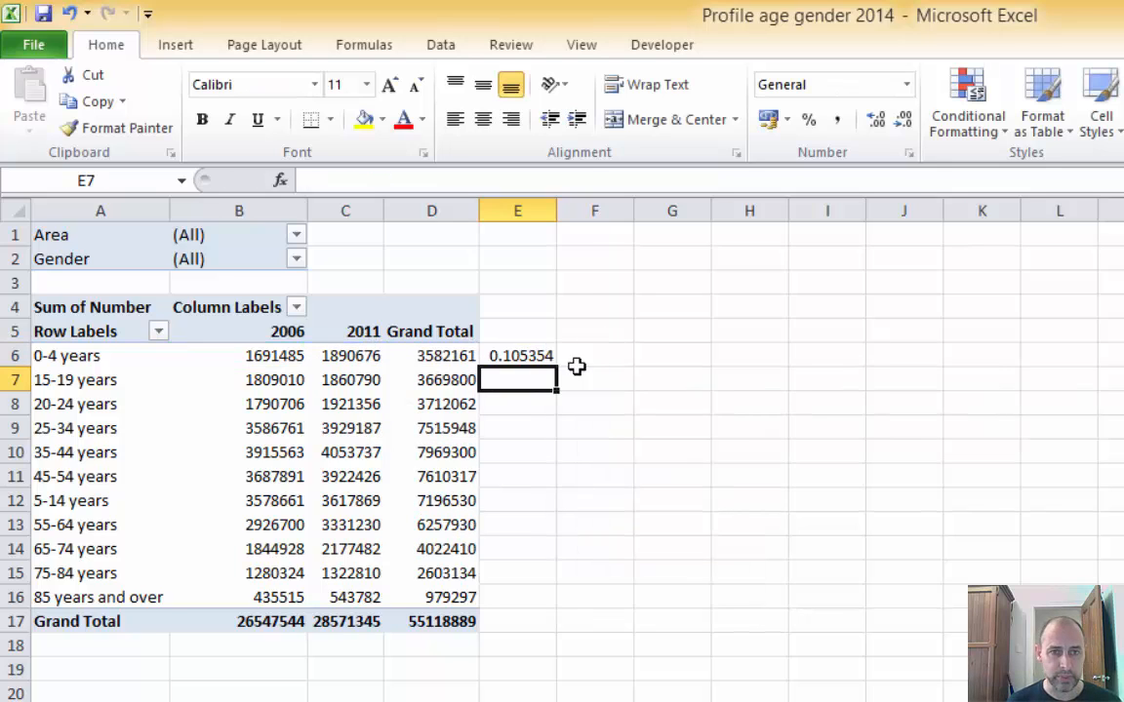
# - Format E6 as a percentage with two decimal places and fill its formula down to the Grand Total row, E17
pyautogui.click(547, 355)
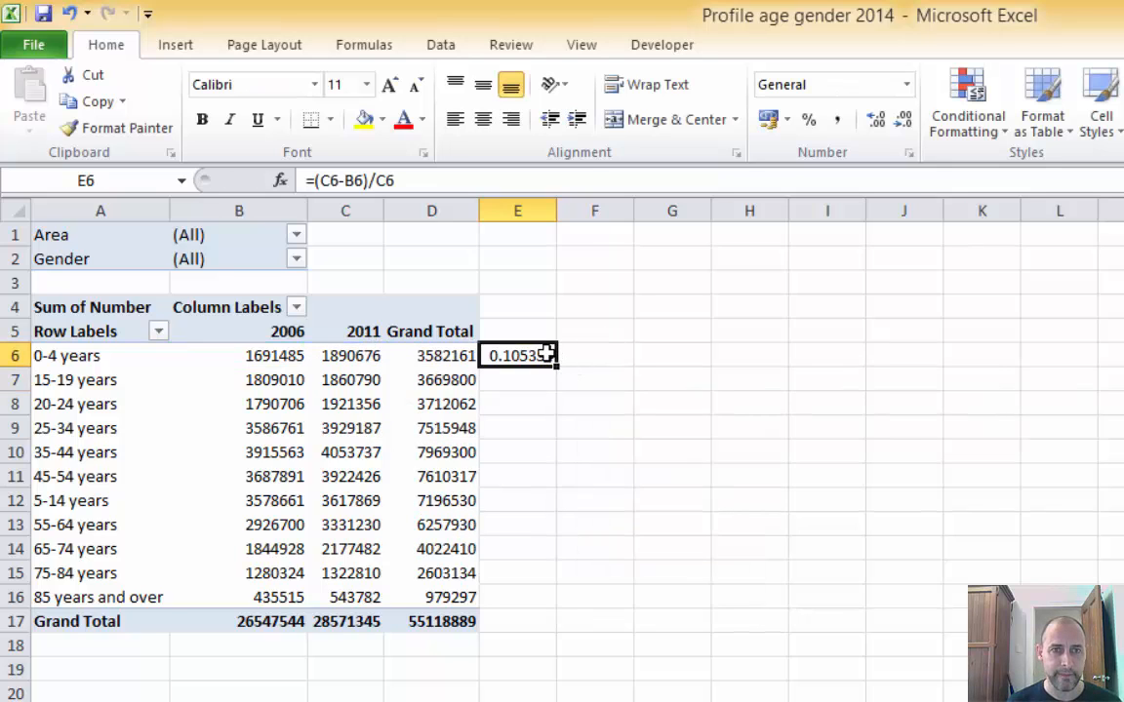
pyautogui.click(807, 119)
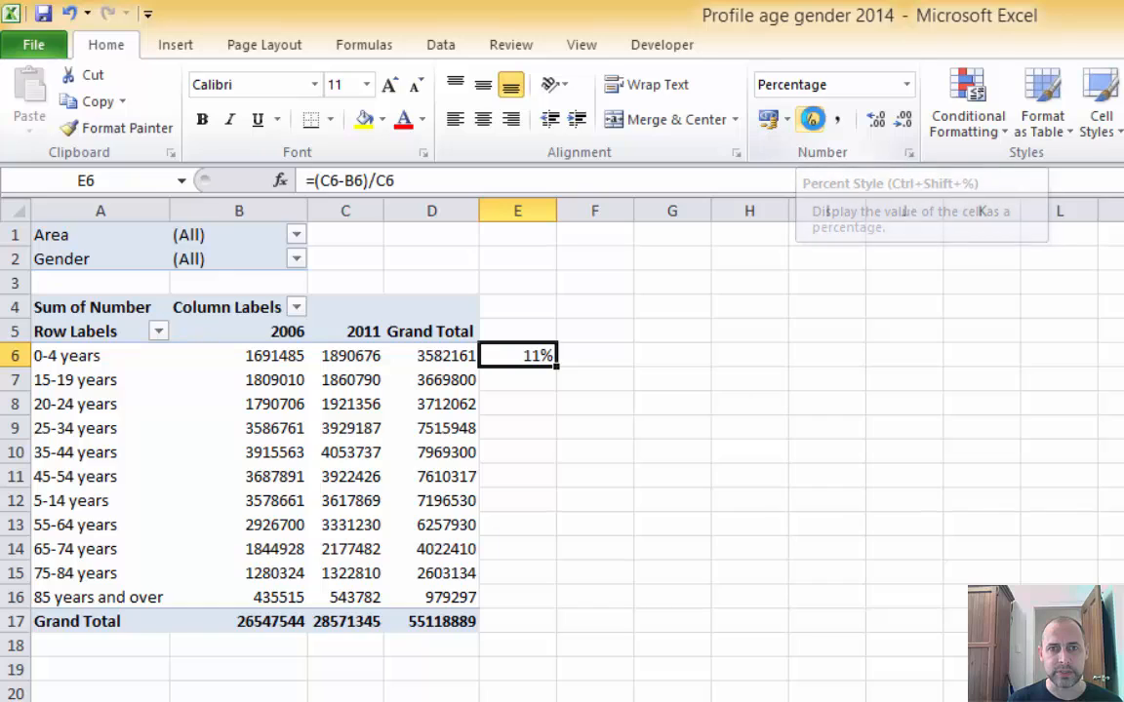
pyautogui.doubleClick(877, 122)
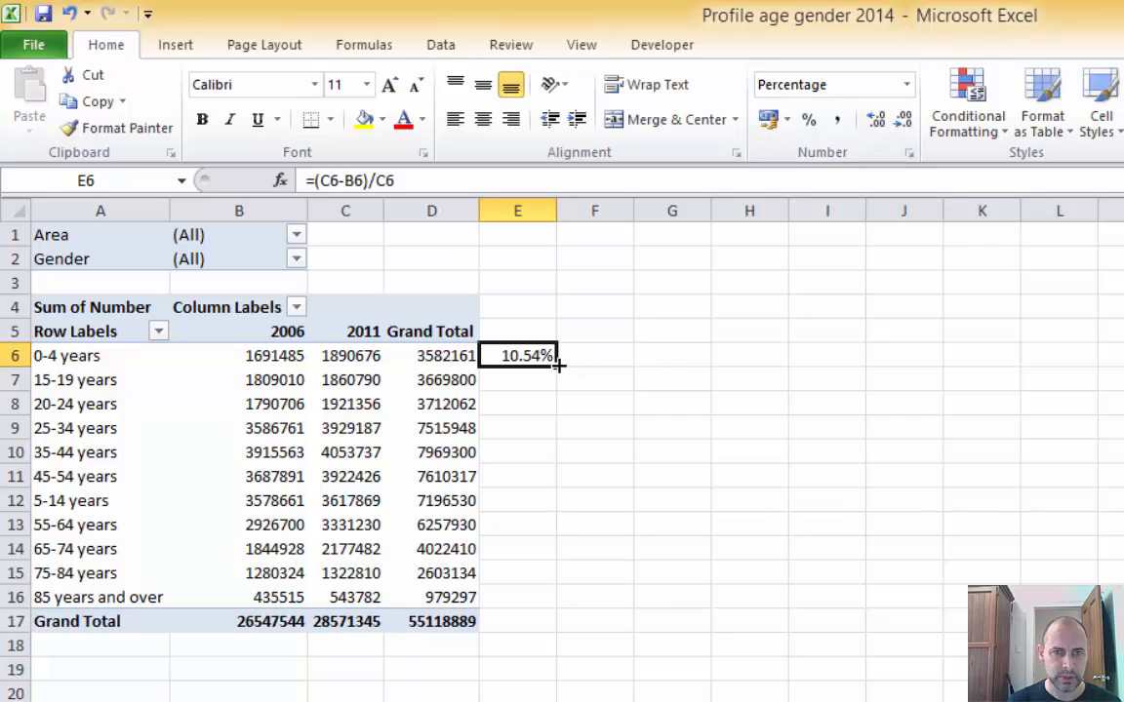
pyautogui.moveTo(558, 364); pyautogui.dragTo(559, 629)
pyautogui.click(552, 626)
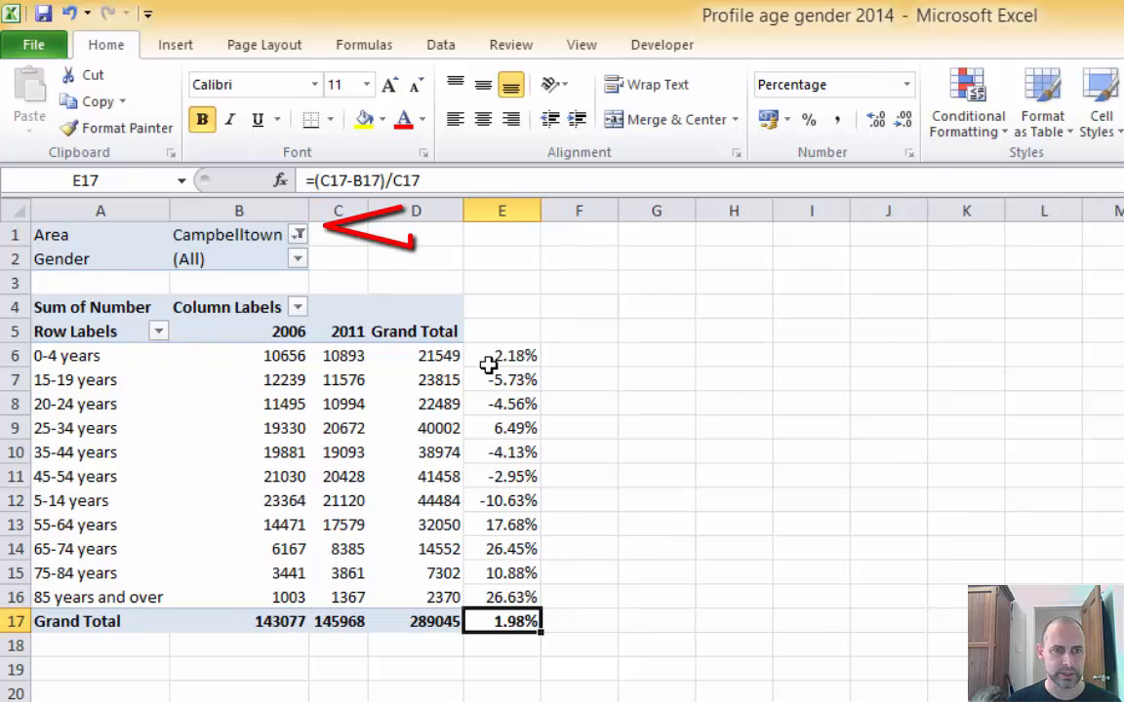
# - Highlight the percentage changes in E6:E17 with a yellow fill
pyautogui.press('Down')
pyautogui.press('Down')
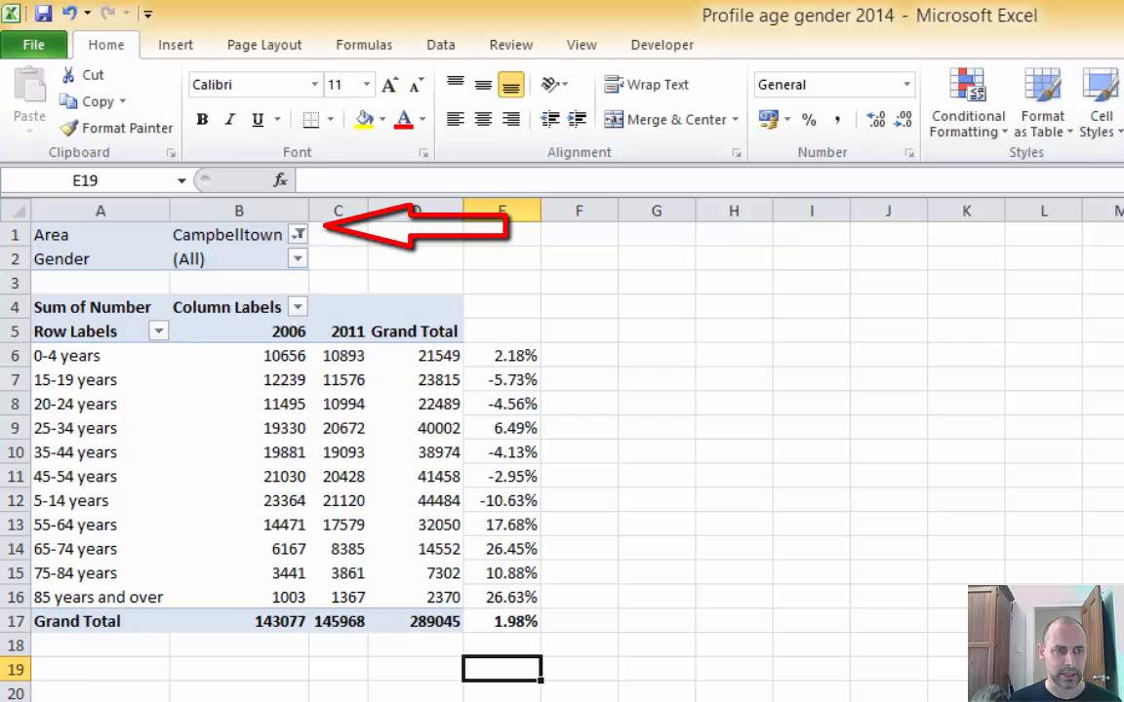
pyautogui.moveTo(502, 357); pyautogui.dragTo(519, 619)
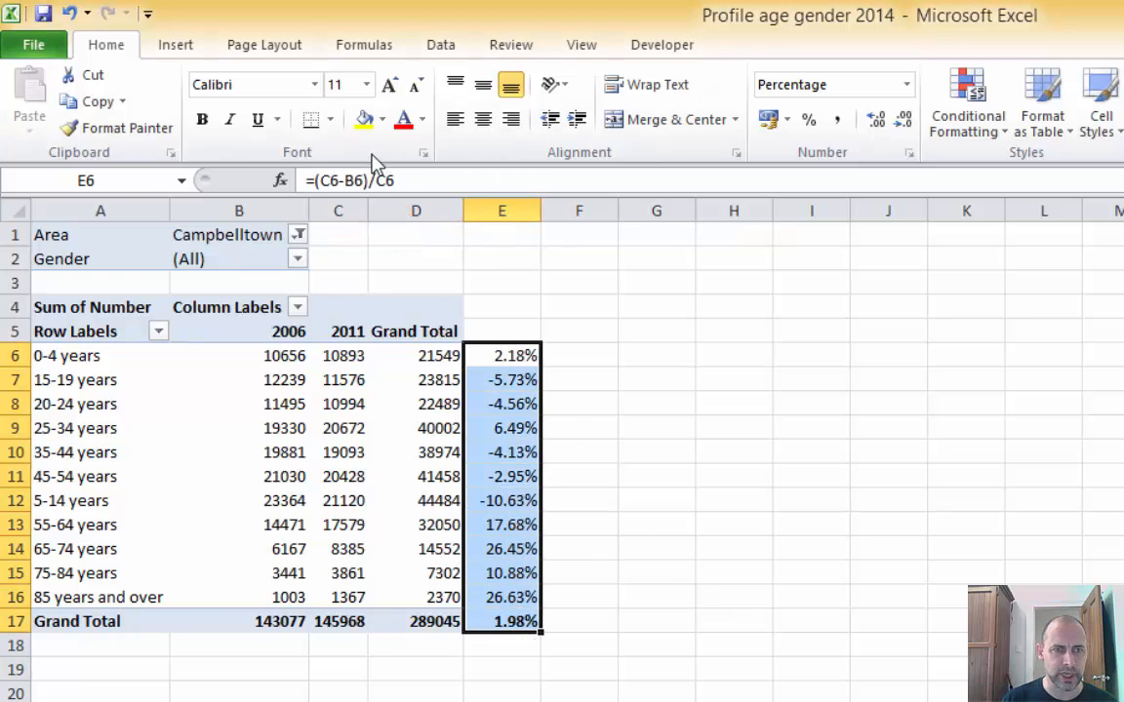
pyautogui.click(363, 121)
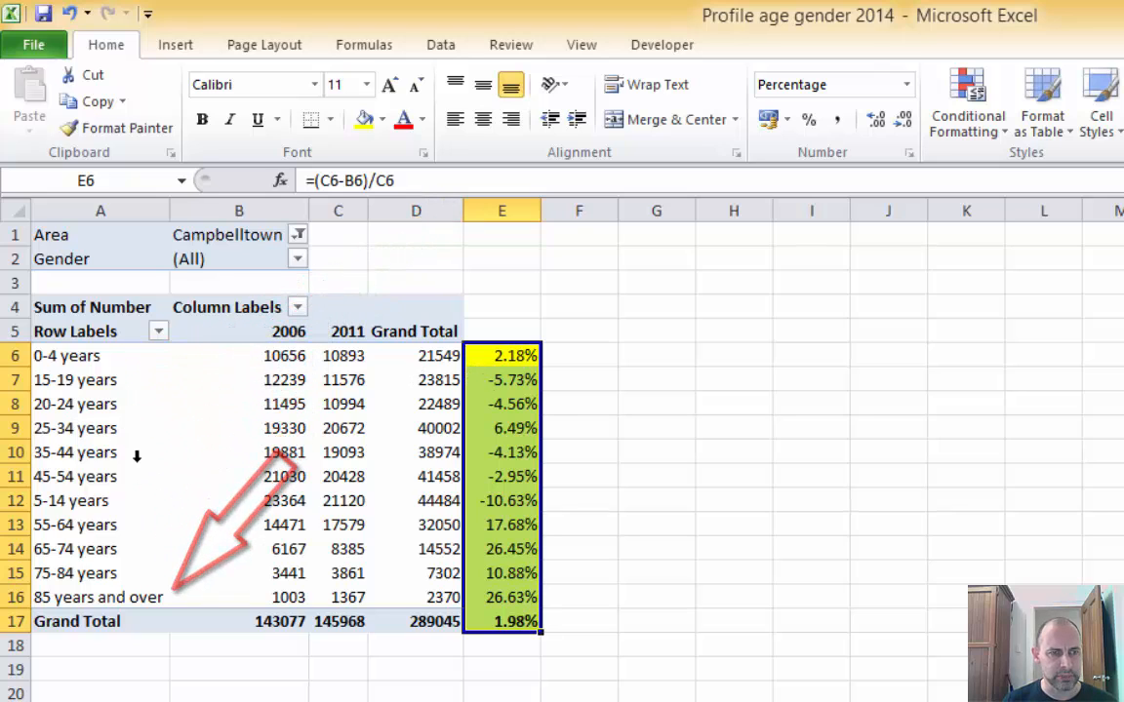
# - Examine Campbelltown's percentage changes for the 0-4 years and 55-64 years groups and for the Grand Total
pyautogui.click(54, 359)
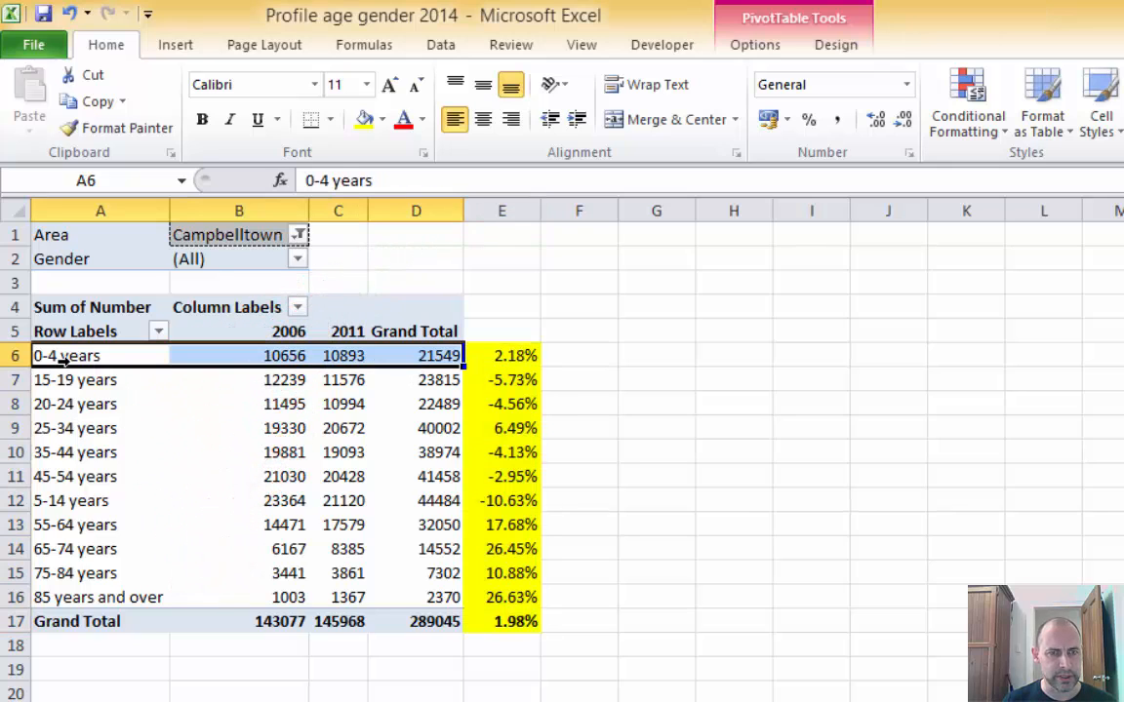
pyautogui.click(481, 357)
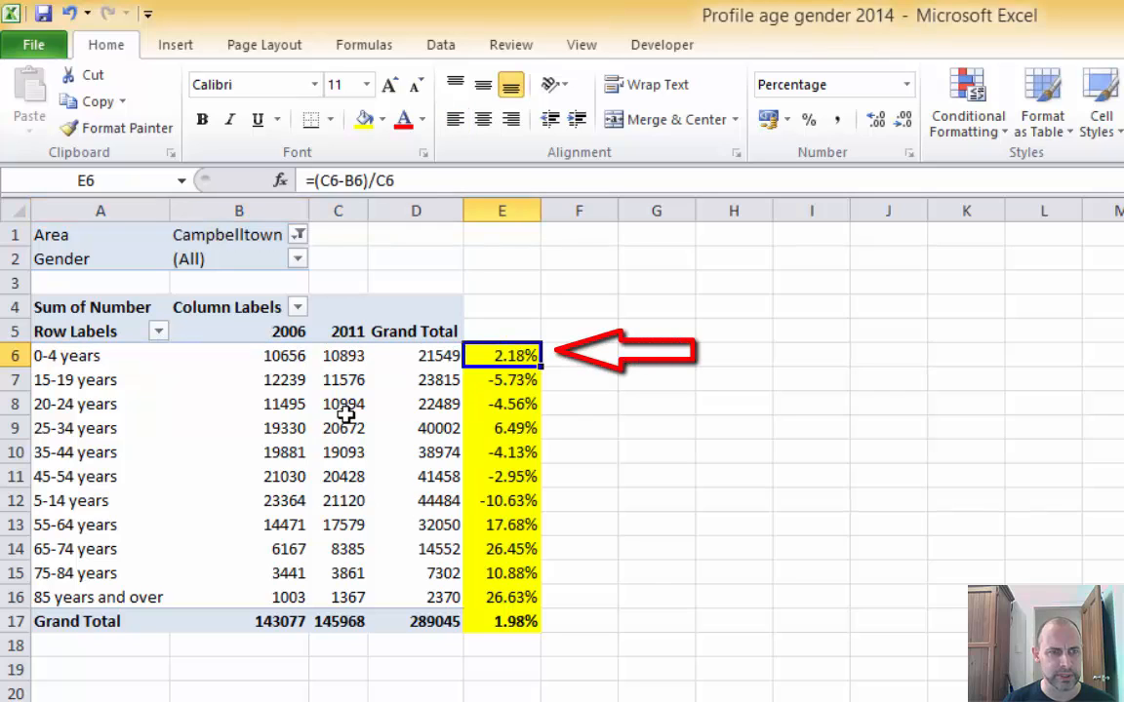
pyautogui.click(74, 531)
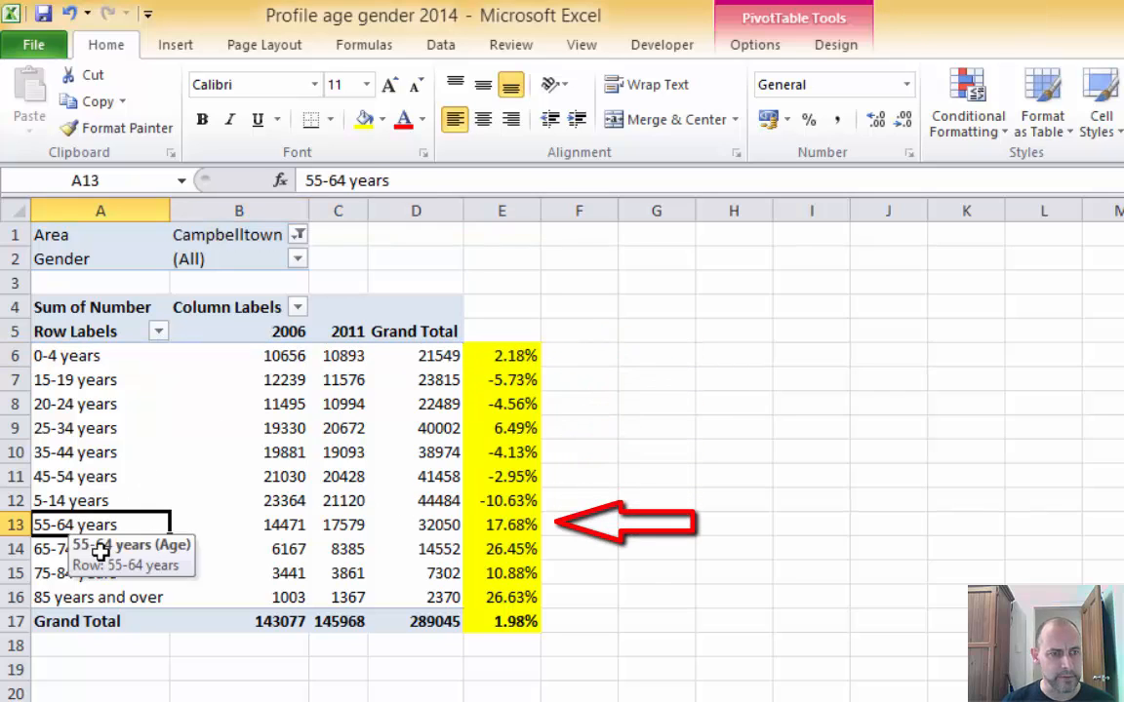
pyautogui.click(498, 524)
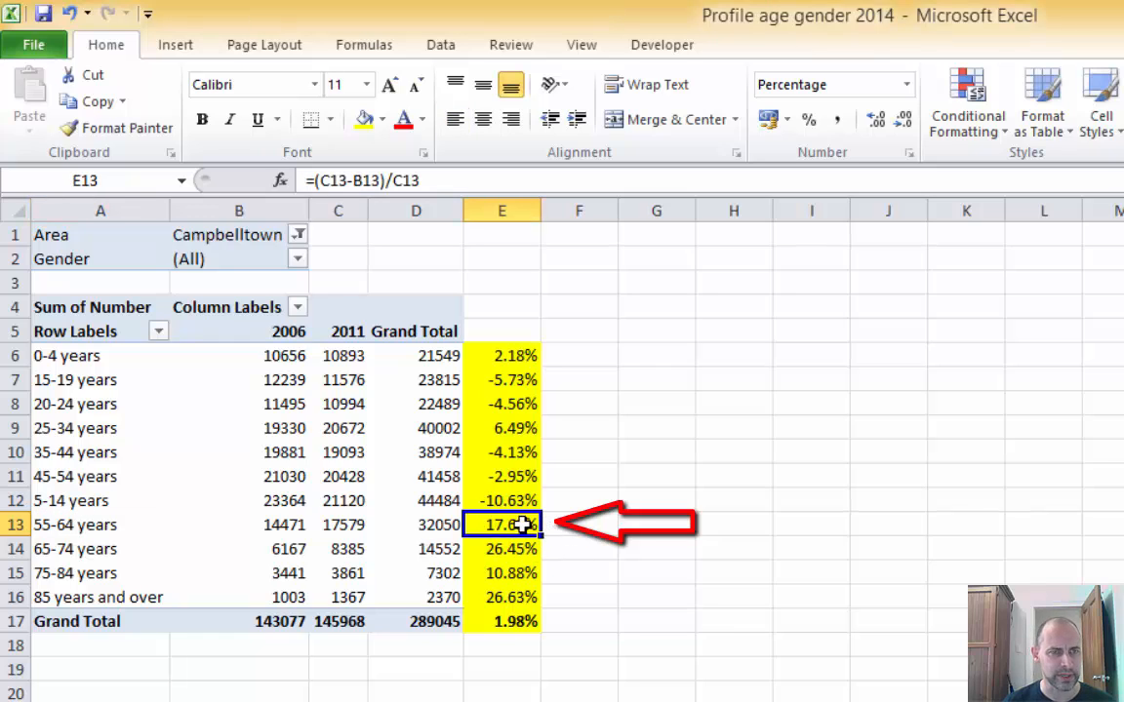
pyautogui.click(509, 622)
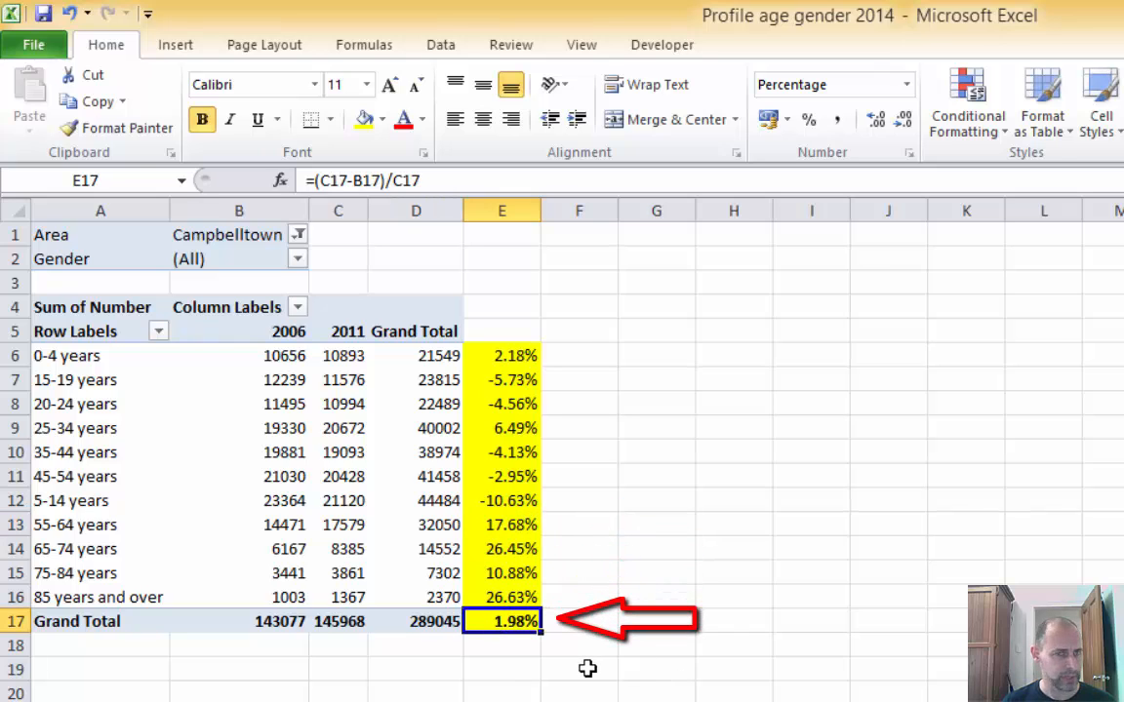
# - Compare the percentage changes across areas by filtering Area to Australia, New South Wales and back to Campbelltown
pyautogui.click(298, 236)
pyautogui.click(83, 309)
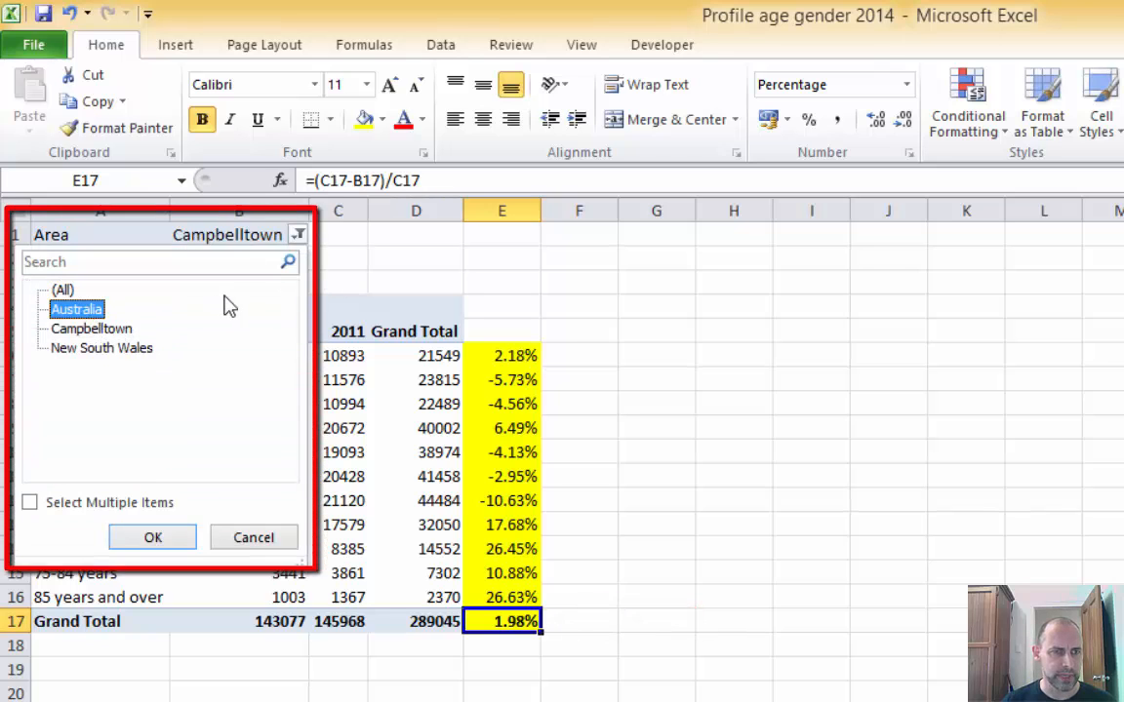
pyautogui.click(152, 535)
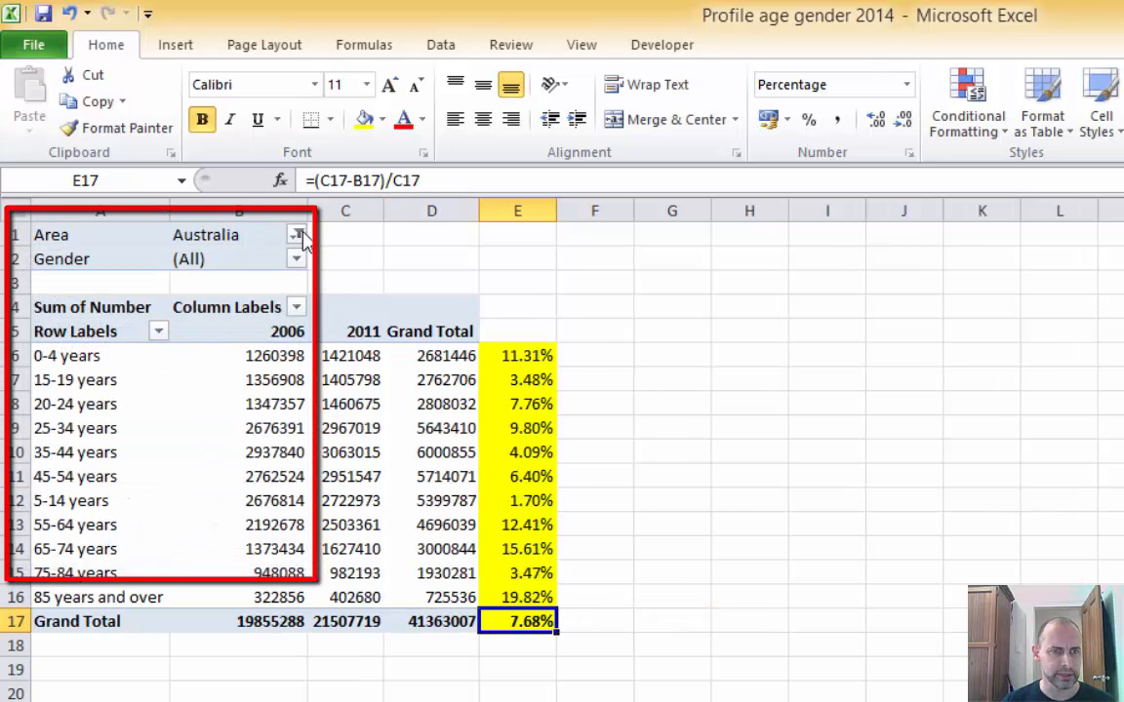
pyautogui.click(297, 236)
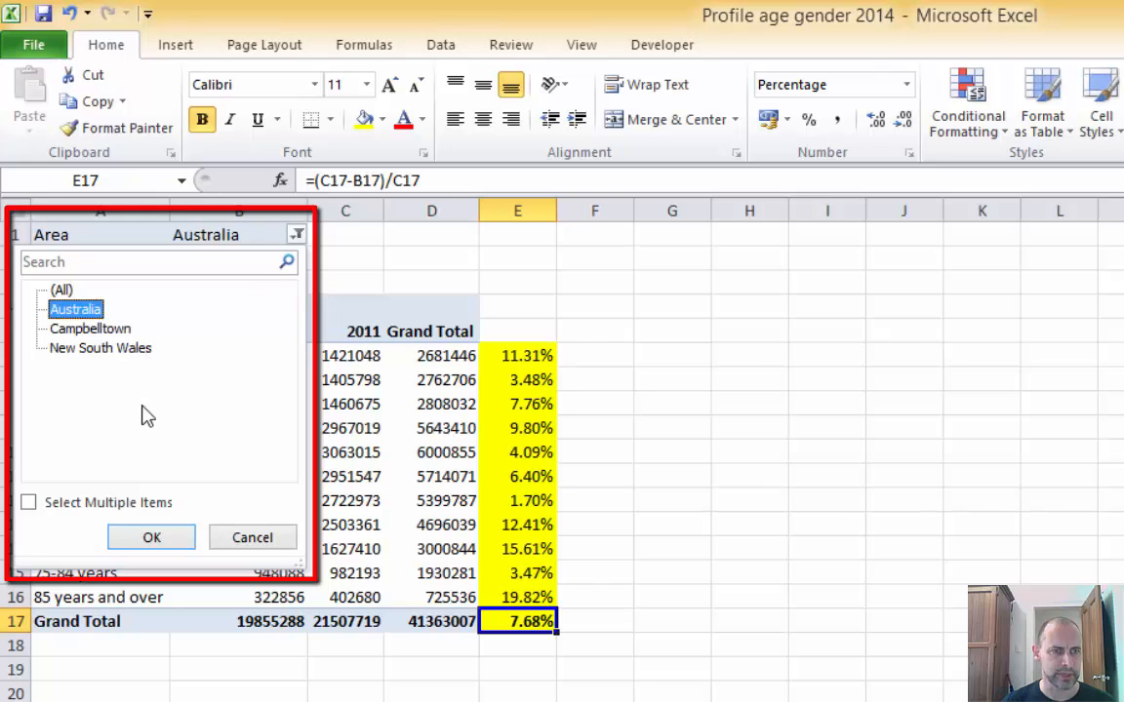
pyautogui.click(127, 350)
pyautogui.click(152, 536)
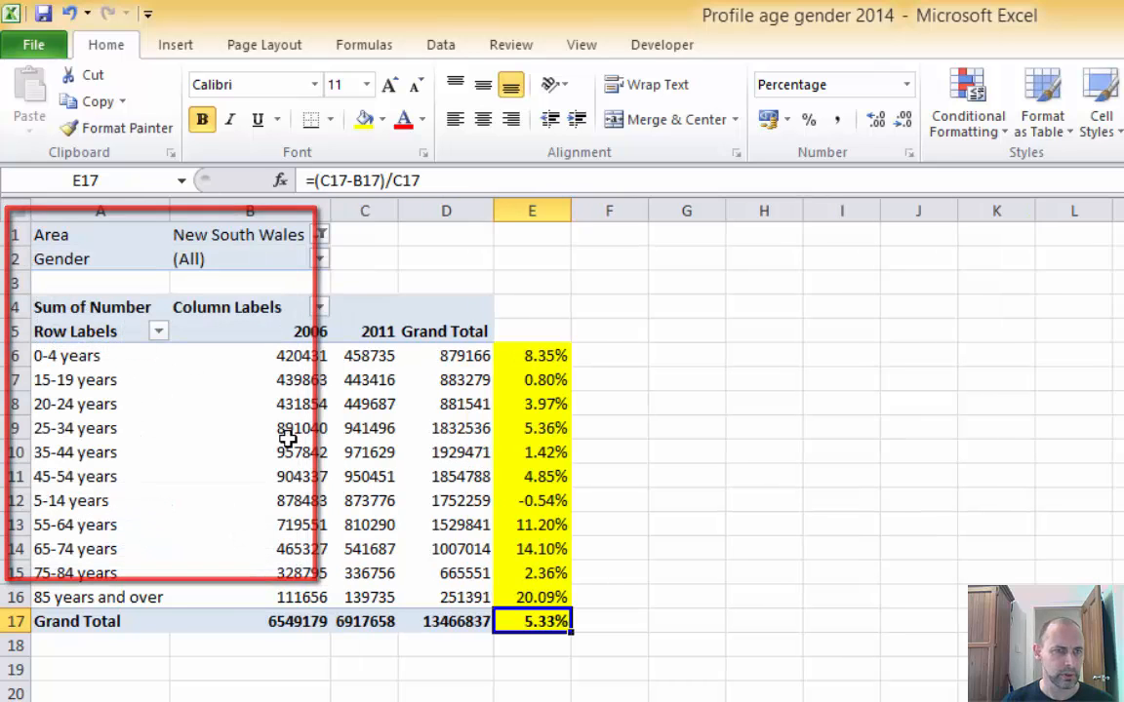
pyautogui.click(320, 259)
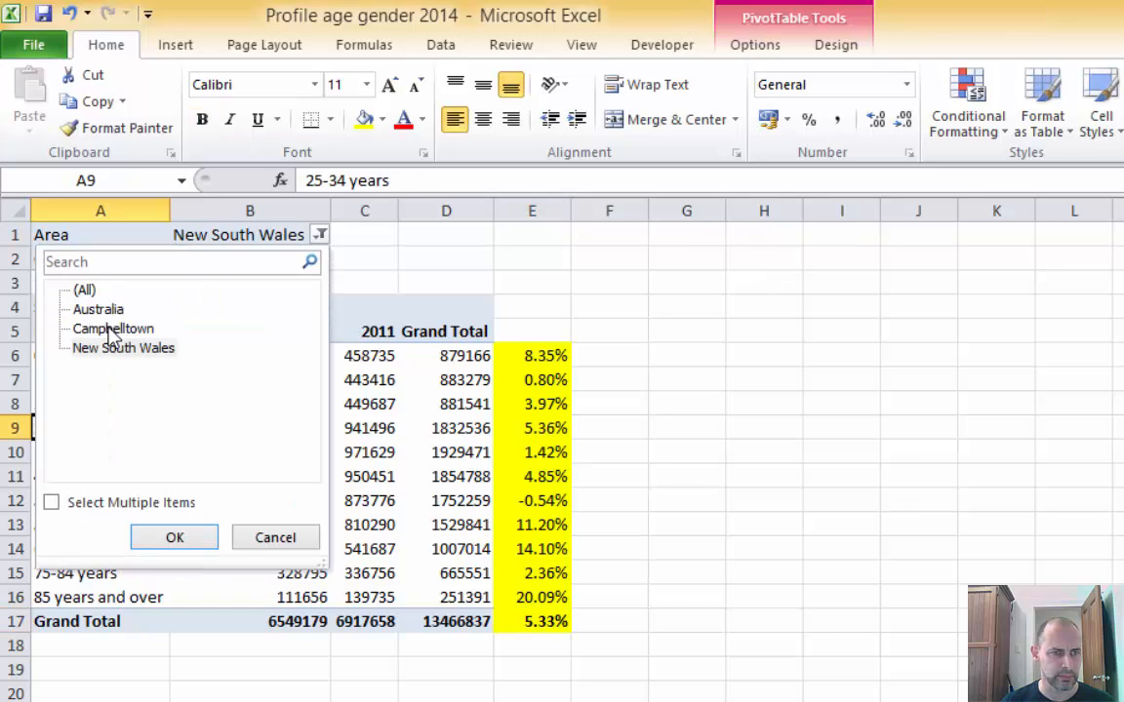
pyautogui.click(109, 329)
pyautogui.click(166, 534)
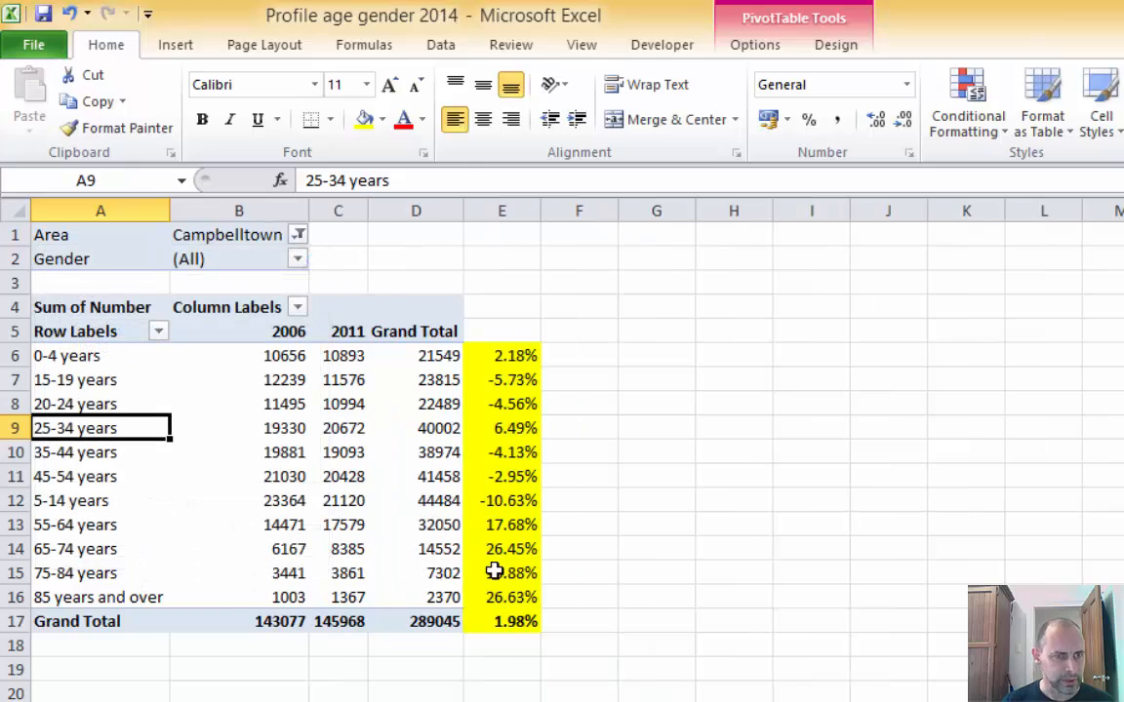
pyautogui.moveTo(501, 621); pyautogui.dragTo(120, 268)
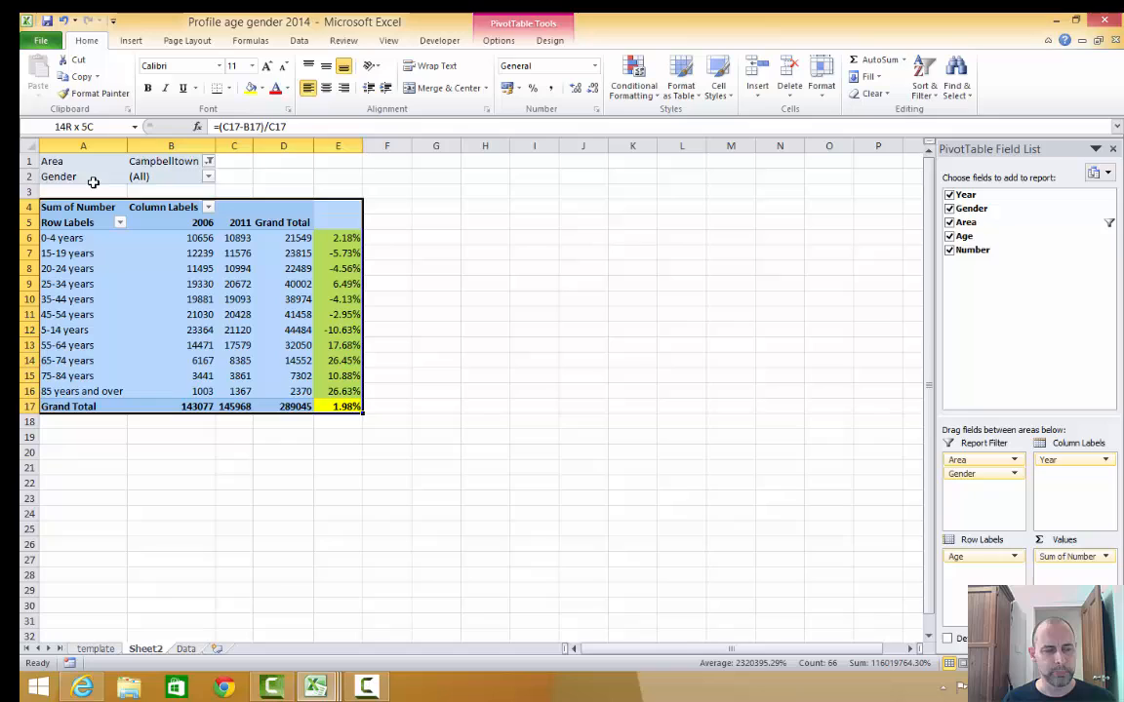
pyautogui.moveTo(93, 183); pyautogui.dragTo(64, 168)
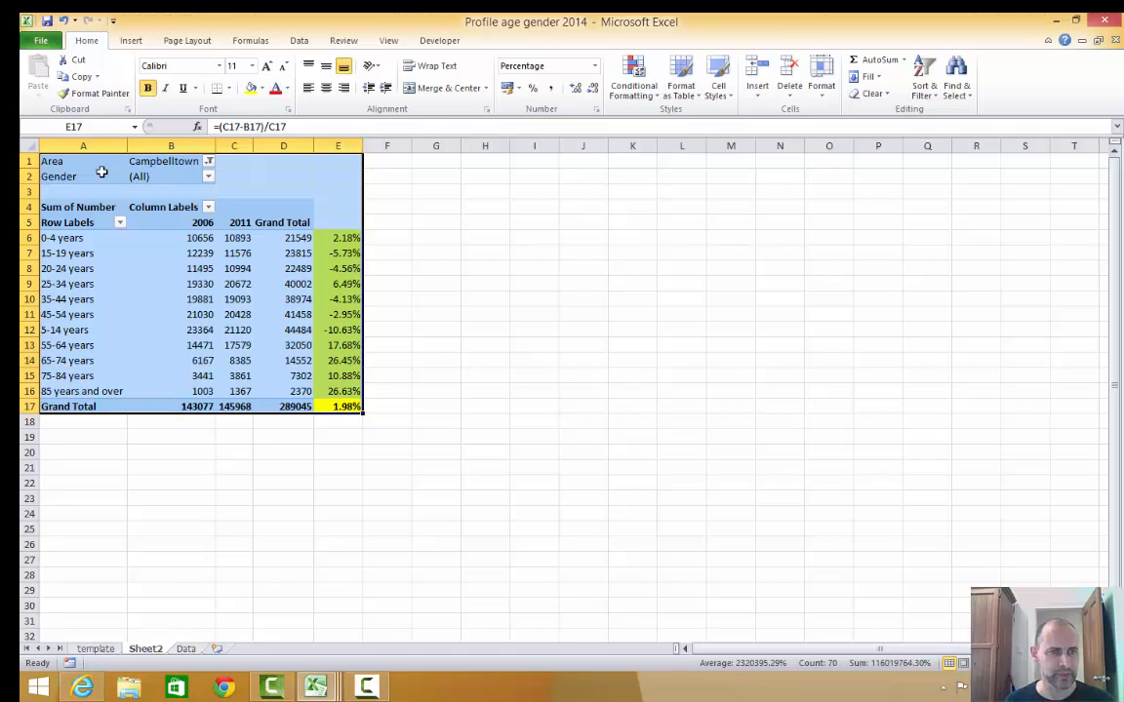
pyautogui.click(304, 442)
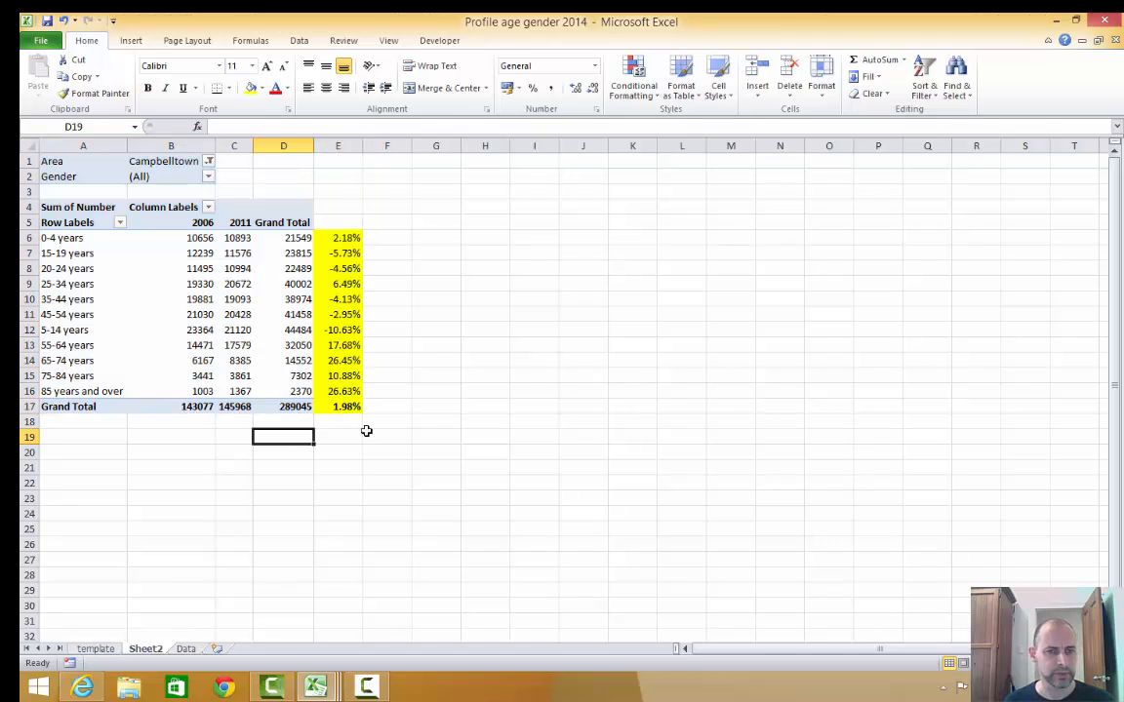
# - Copy the Campbelltown PivotTable with its percentage column, A1:E17, and paste it at G1
pyautogui.moveTo(355, 409); pyautogui.dragTo(54, 161)
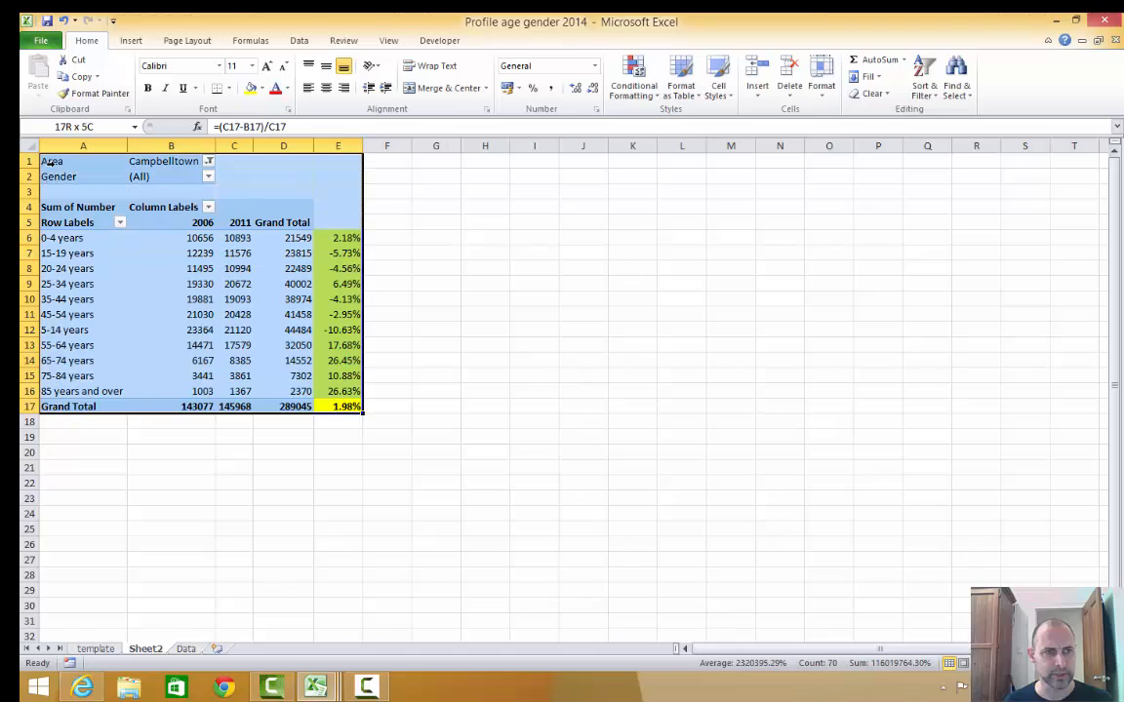
pyautogui.rightClick(272, 179)
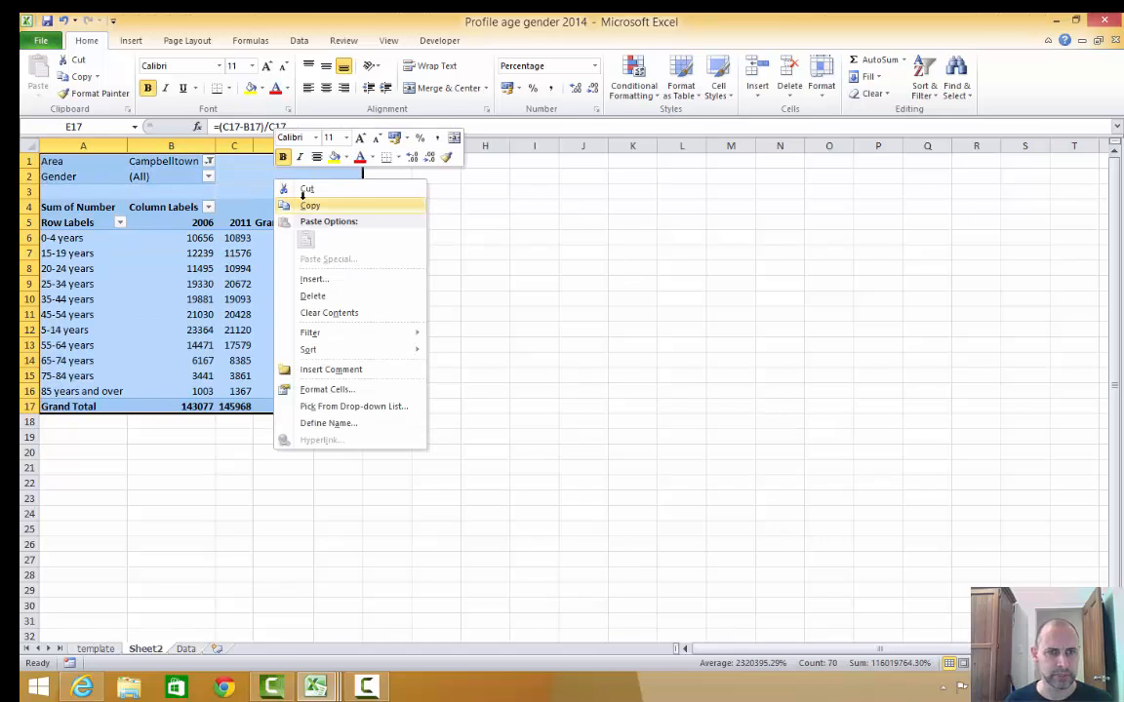
pyautogui.click(297, 203)
pyautogui.click(427, 163)
pyautogui.rightClick(429, 164)
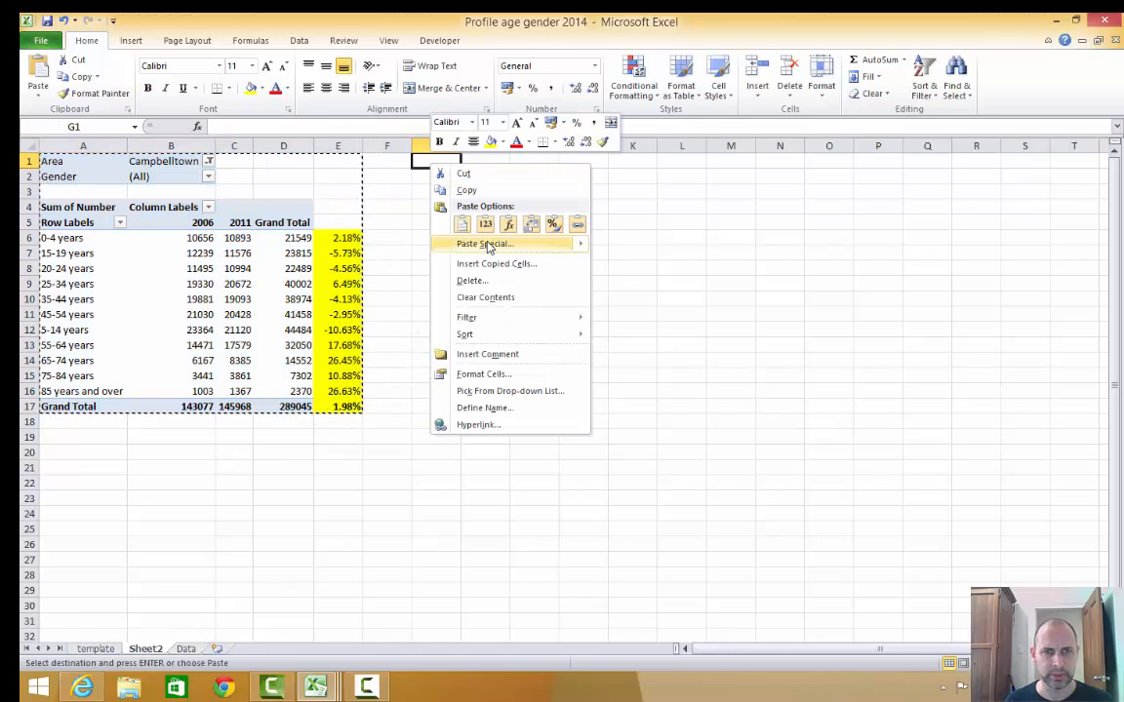
pyautogui.click(463, 224)
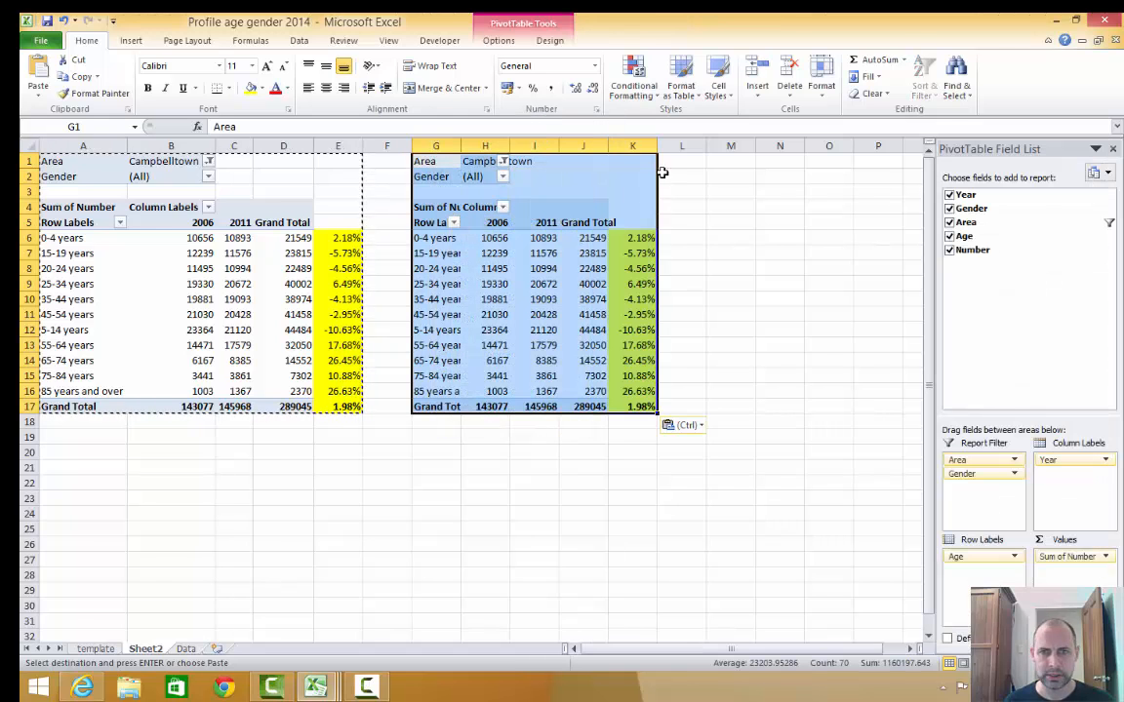
# - Paste another copy of the Campbelltown PivotTable with its percentage column at M1, and close the PivotTable Field List
pyautogui.click(741, 161)
pyautogui.rightClick(741, 162)
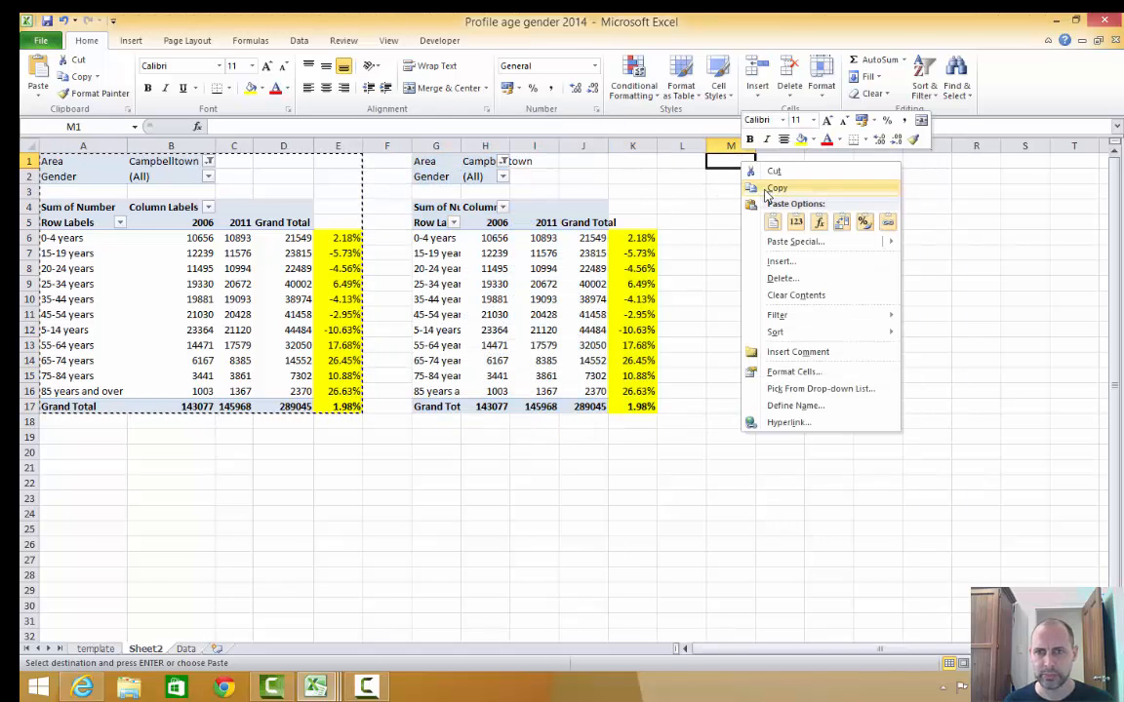
pyautogui.click(773, 221)
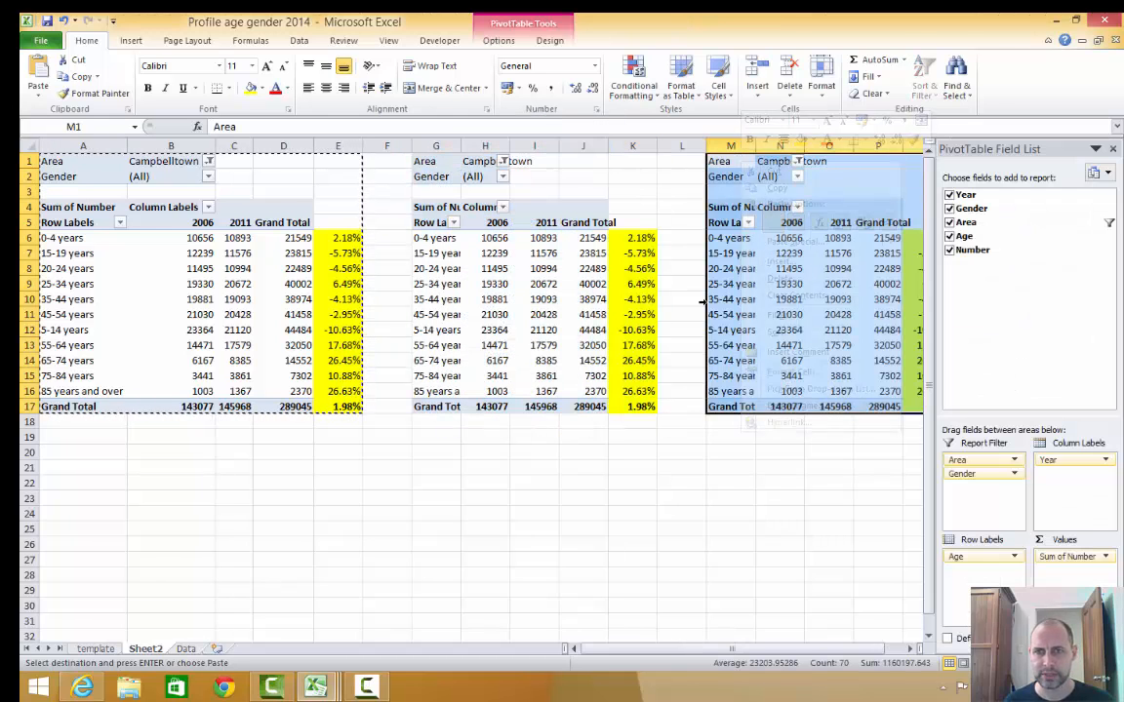
pyautogui.click(1112, 149)
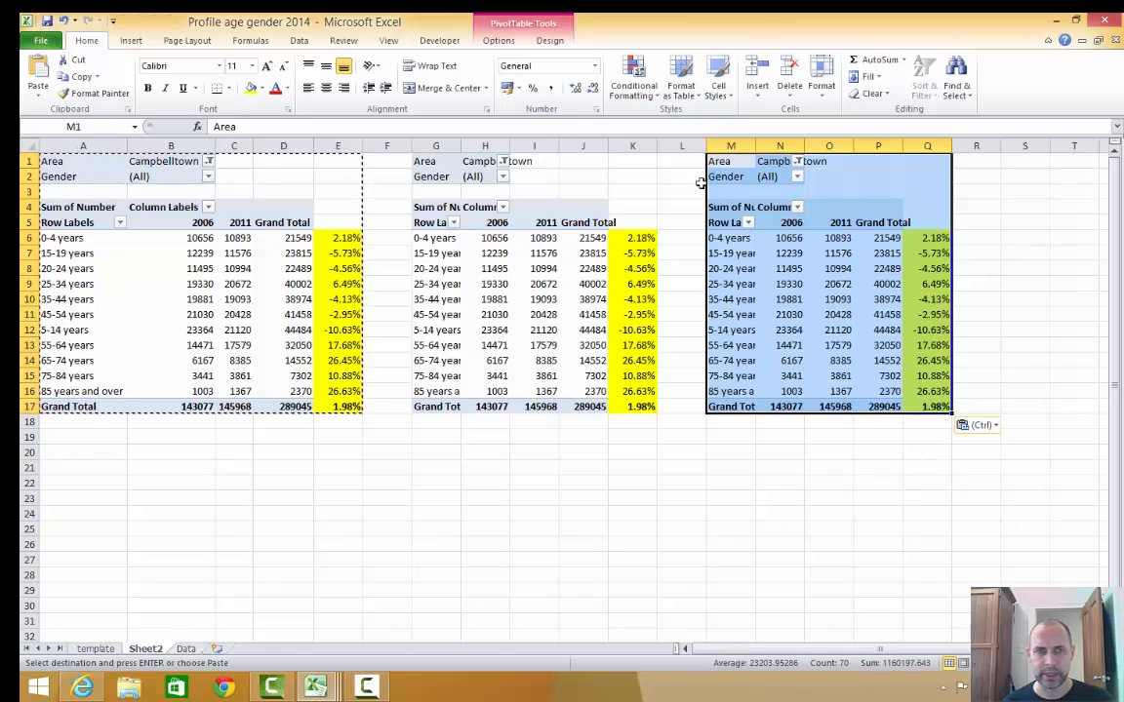
# - Filter Area to New South Wales in the PivotTable at G1 and to Australia in the PivotTable at M1
pyautogui.click(503, 162)
pyautogui.click(366, 233)
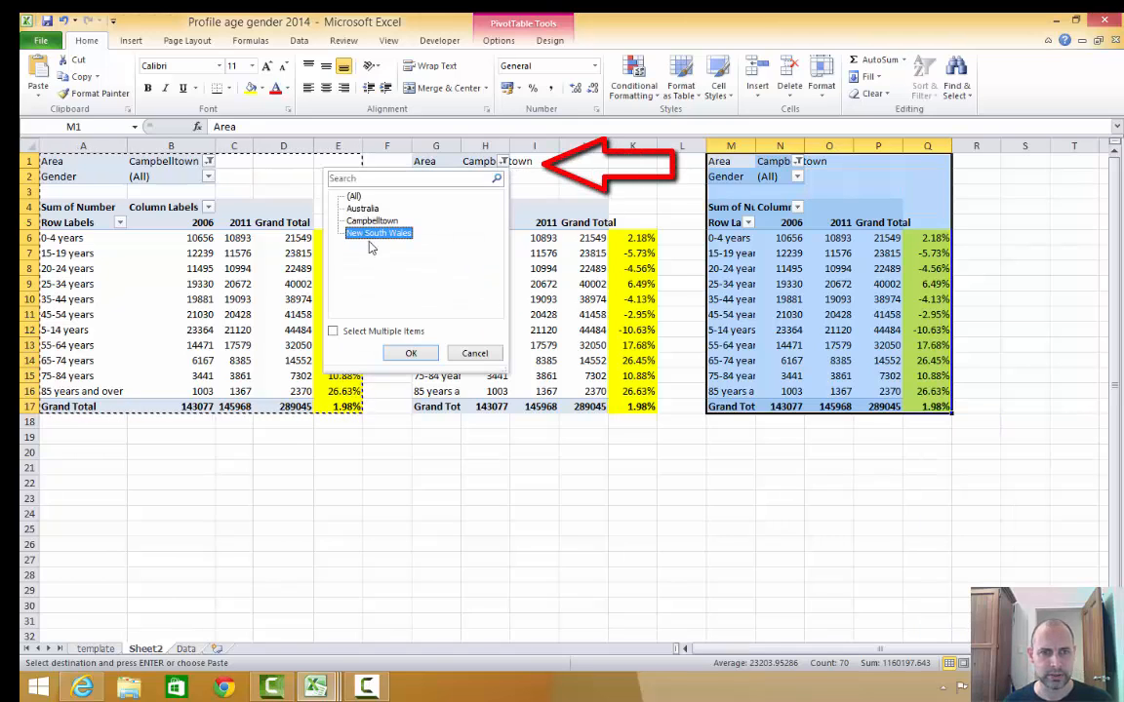
pyautogui.click(410, 353)
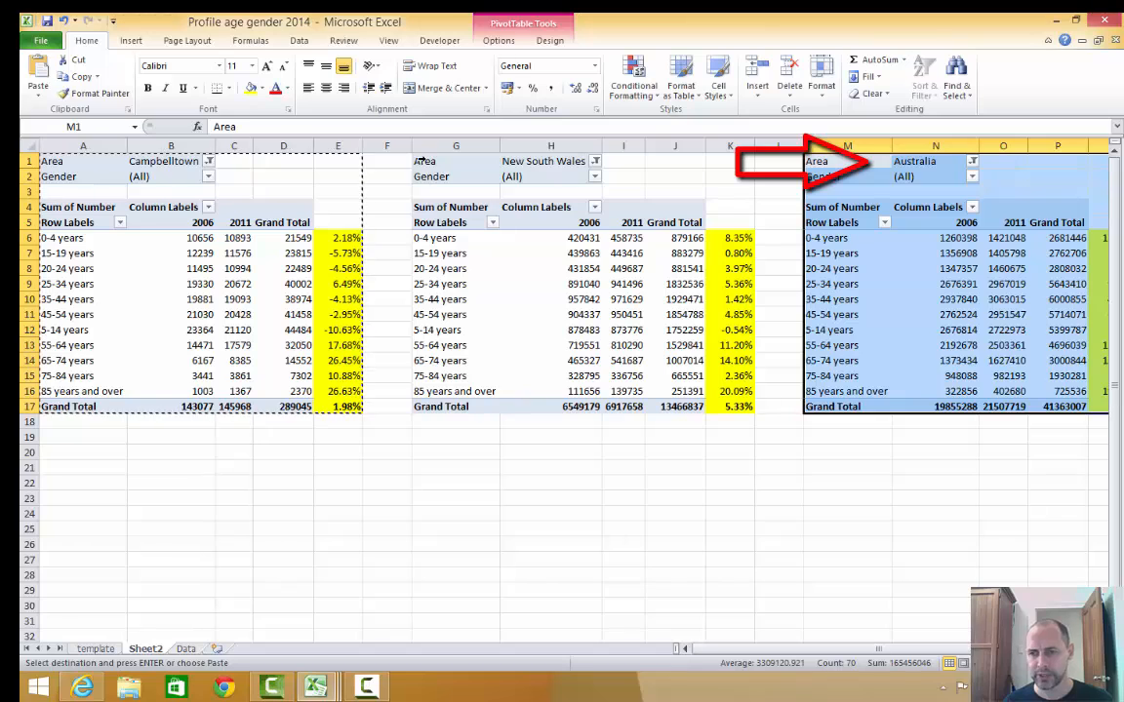
# - Narrow the blank spacer columns F and L between the three PivotTables
pyautogui.moveTo(411, 146); pyautogui.dragTo(375, 146)
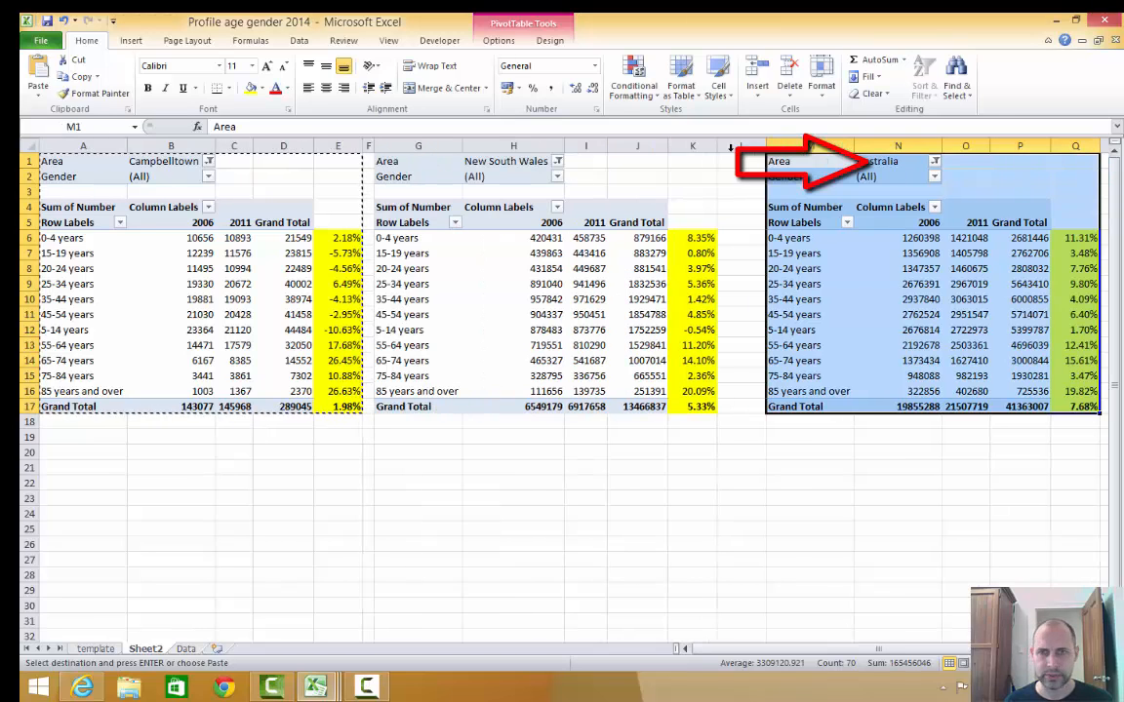
pyautogui.moveTo(751, 139); pyautogui.dragTo(729, 141)
pyautogui.click(288, 529)
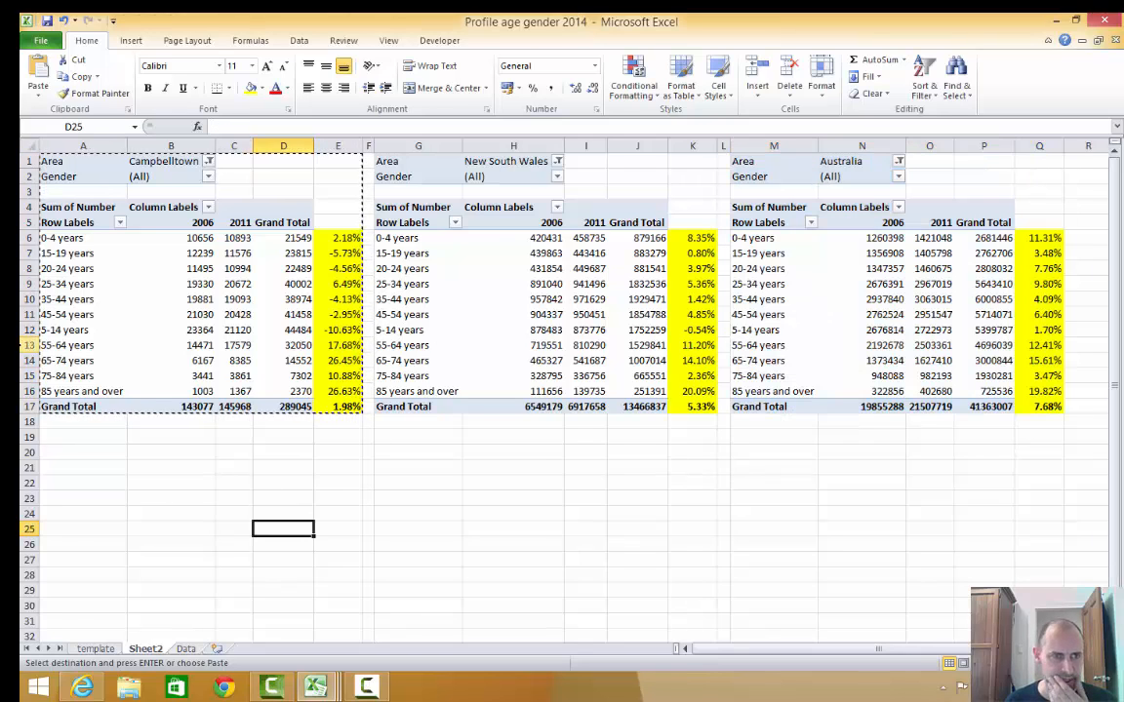
# - Select row 16 to compare the 85 years and over percentage changes across the three areas
pyautogui.click(27, 391)
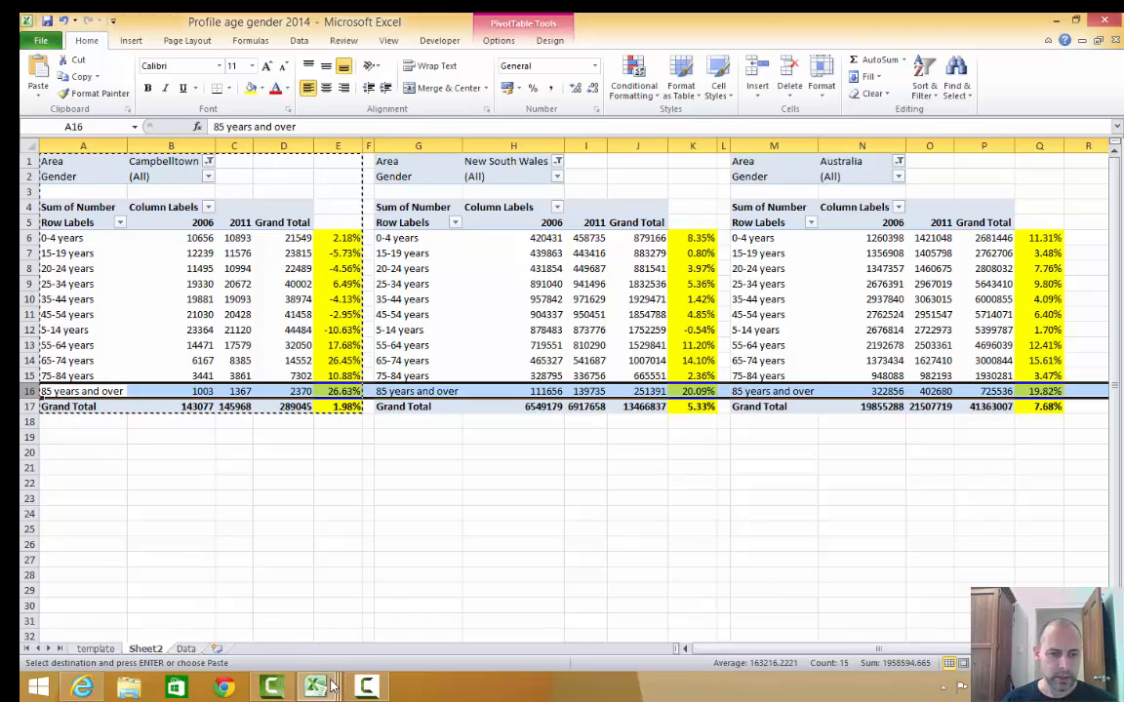
pyautogui.moveTo(329, 688)
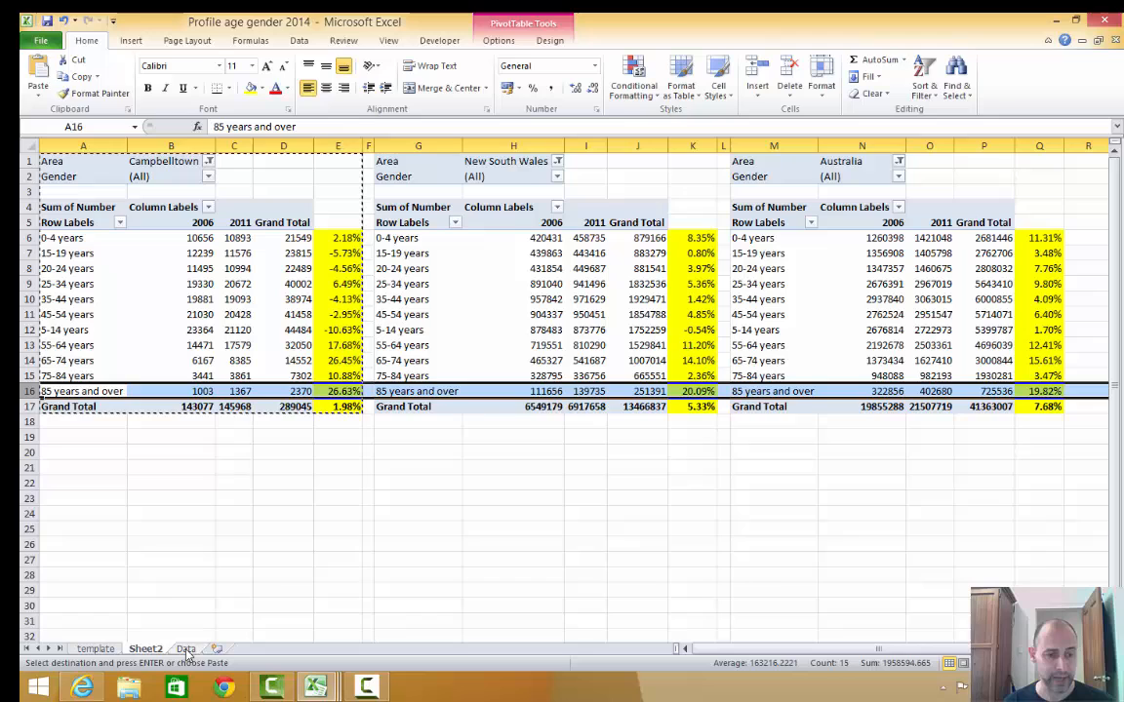
# - Review the template sheet's age and gender layout, and the column headings on the Data sheet
pyautogui.click(105, 650)
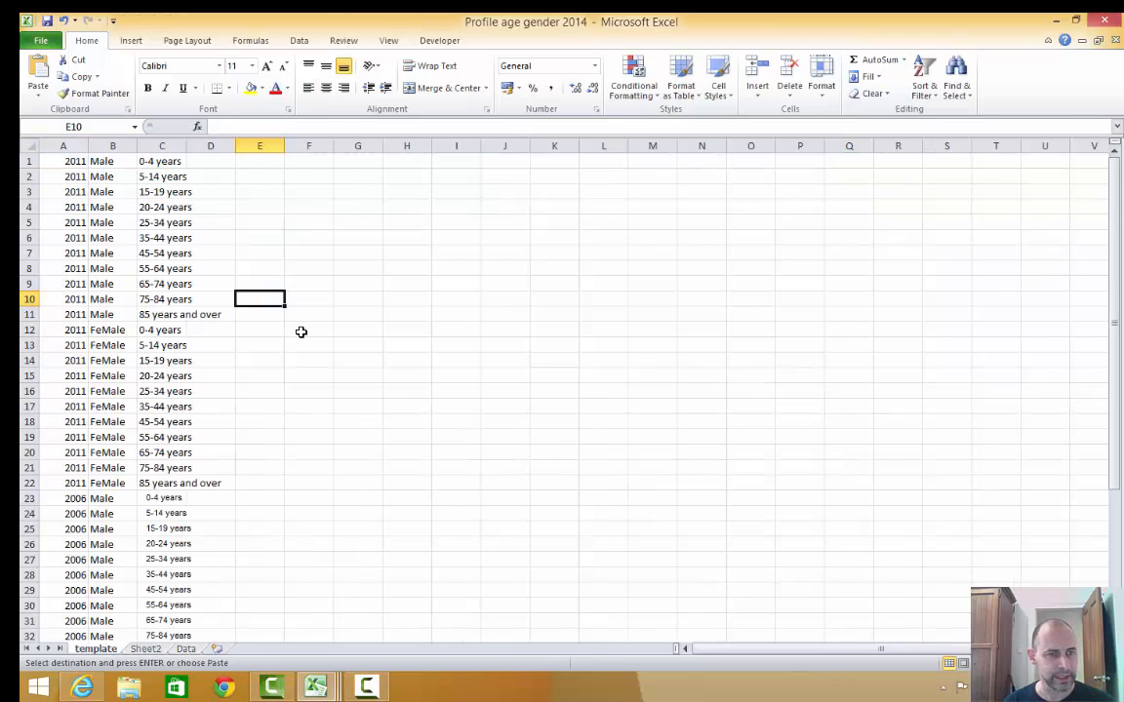
pyautogui.click(185, 648)
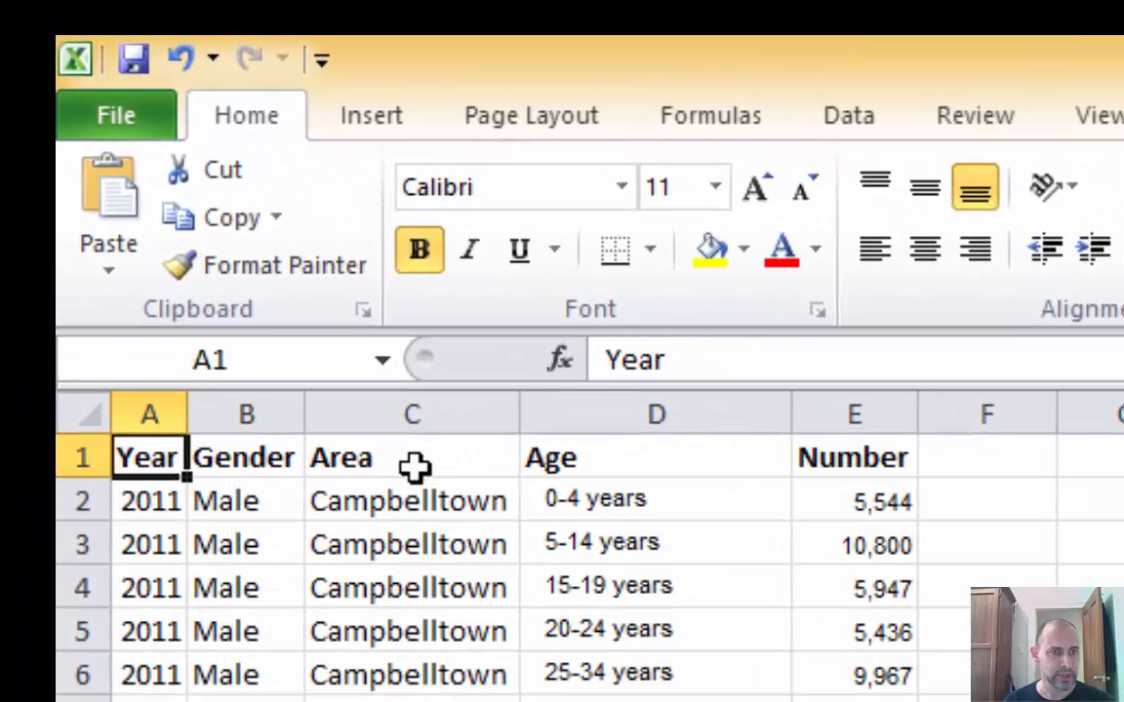
pyautogui.click(351, 281)
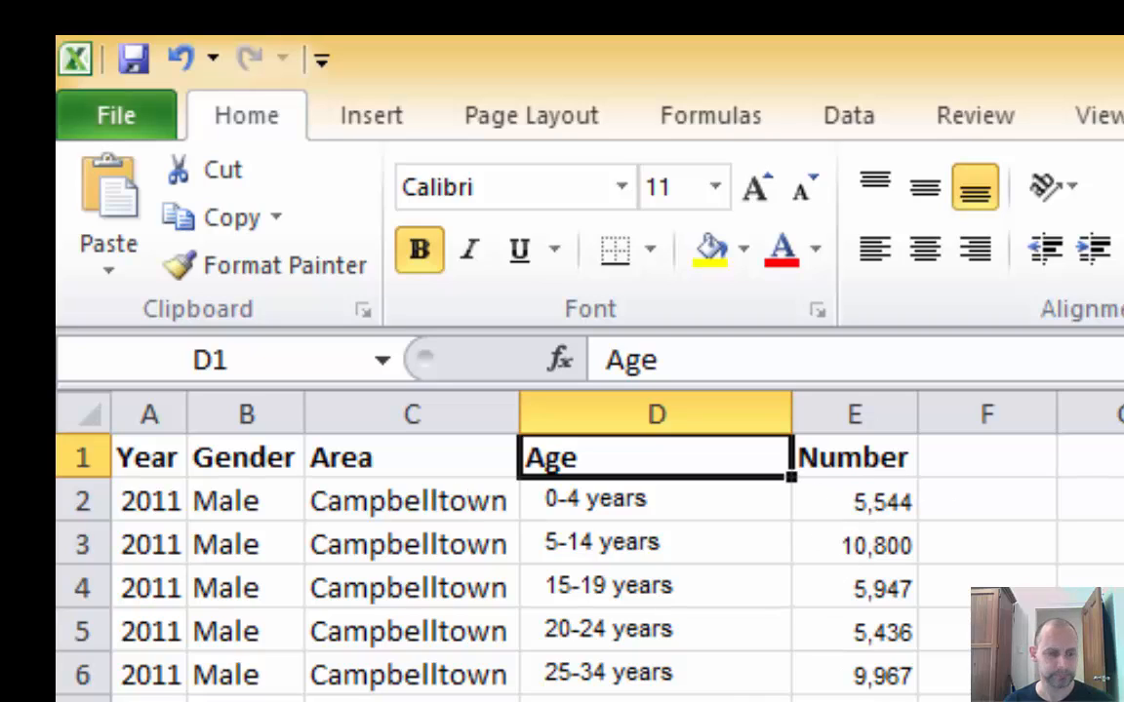
# - Start inserting a PivotTable from the Data sheet's census table, with the Year heading in A1 selected
pyautogui.click(137, 466)
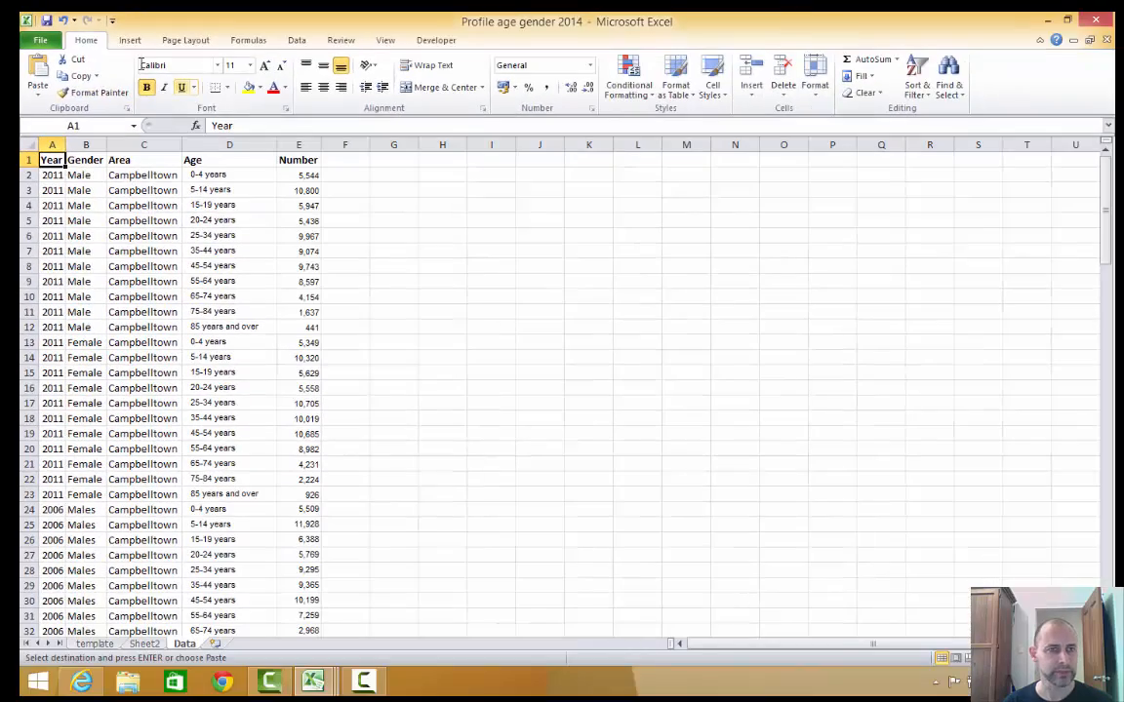
pyautogui.click(130, 40)
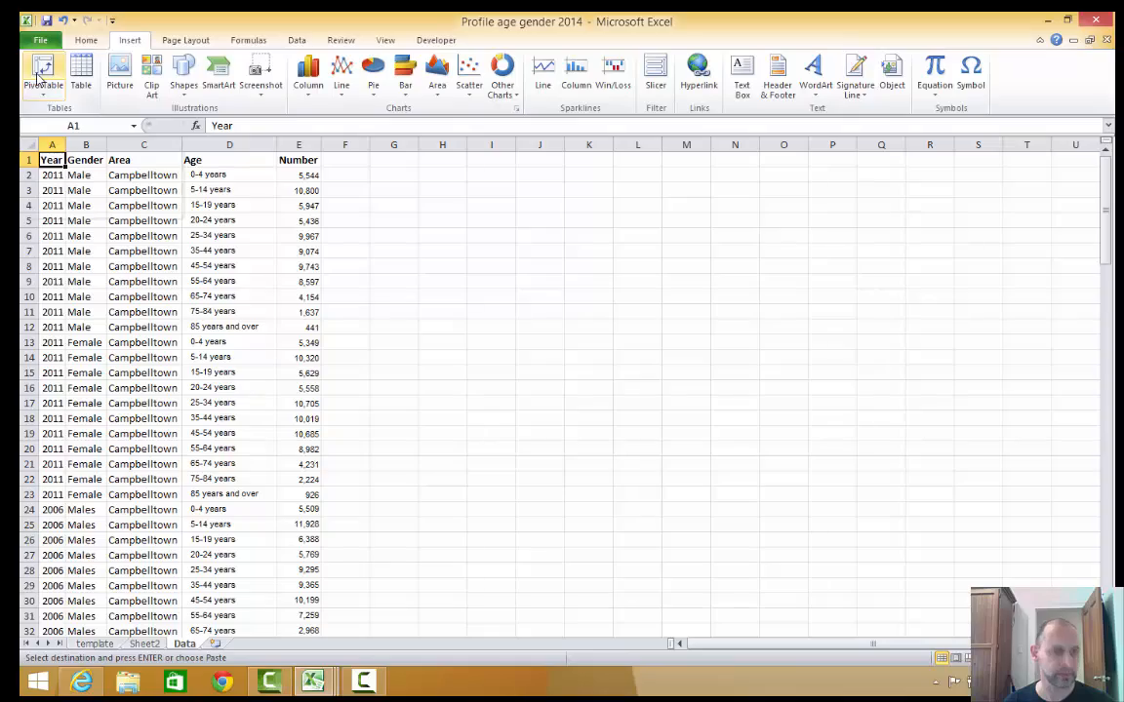